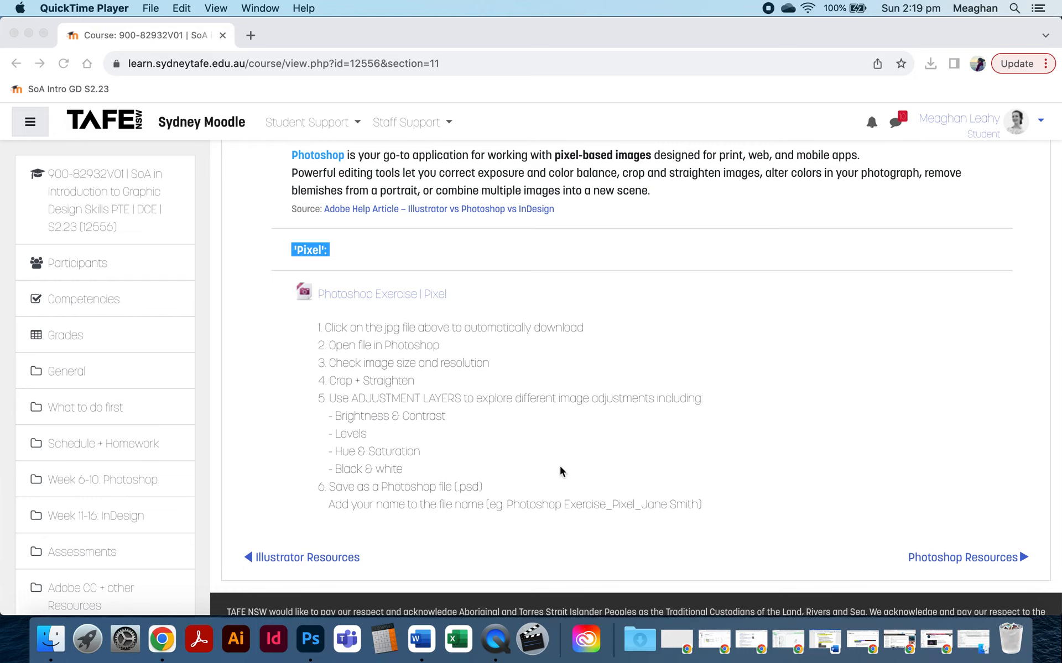
# Download the Photoshop Exercise | Pixel image from the course page and show it in the Downloads folder.
pyautogui.click(365, 295)
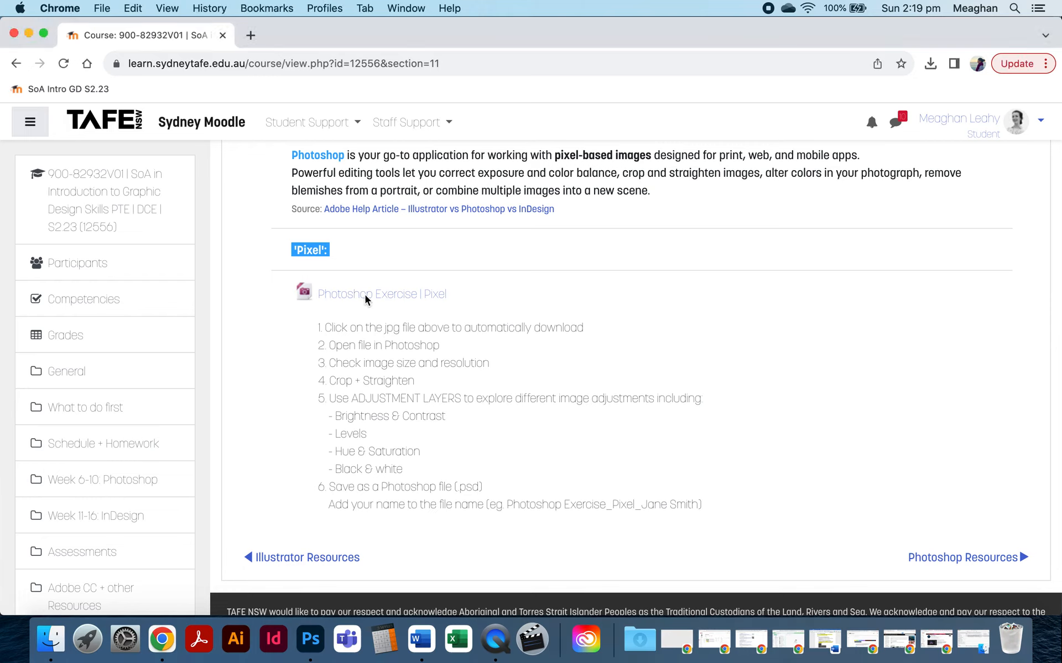
pyautogui.click(365, 294)
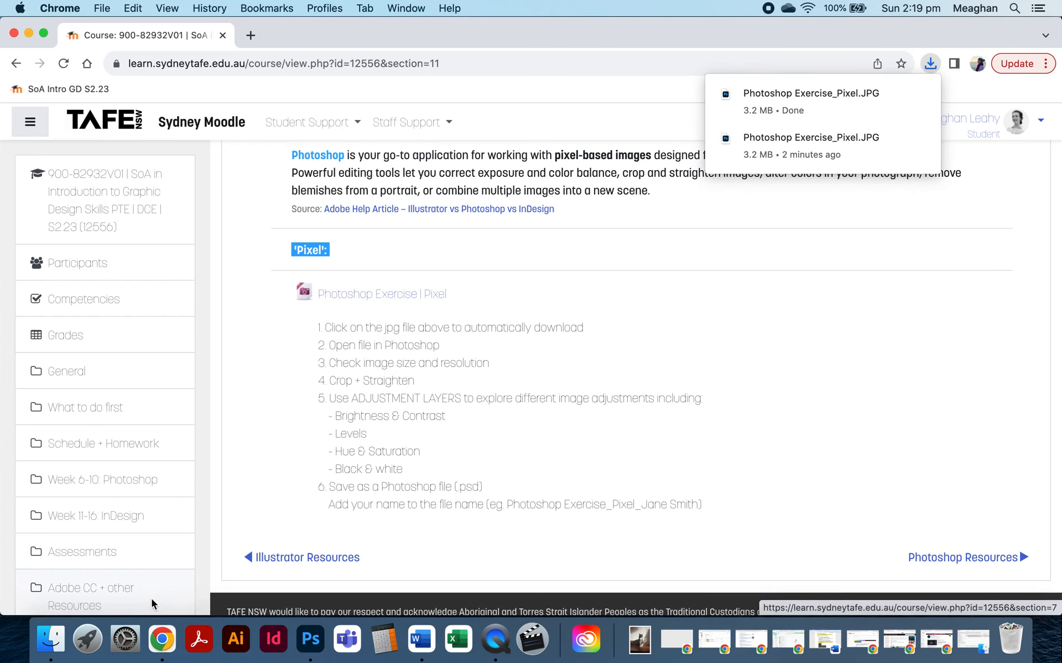
pyautogui.click(48, 650)
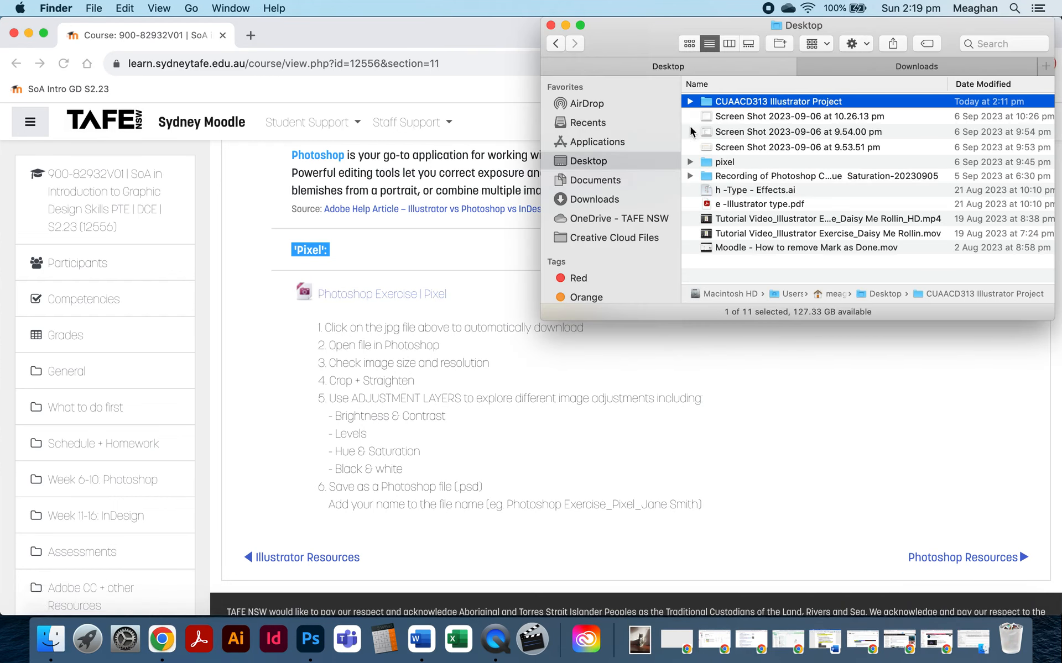
pyautogui.click(887, 69)
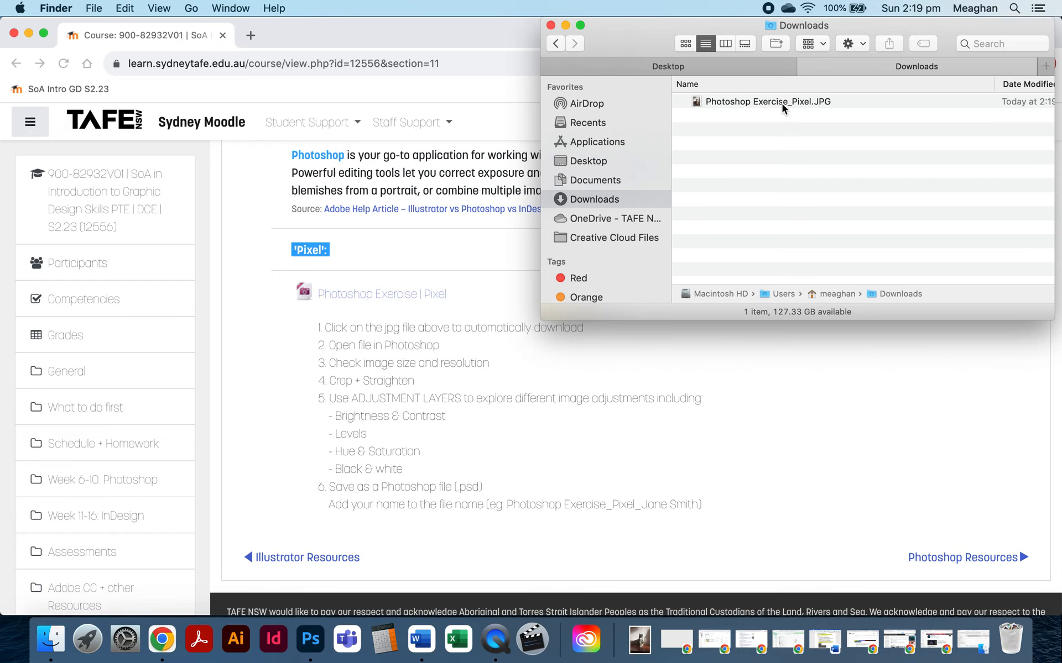
# Open Photoshop Exercise_Pixel.JPG from the Downloads folder in Adobe Photoshop 2022.
pyautogui.click(762, 102)
pyautogui.rightClick(762, 101)
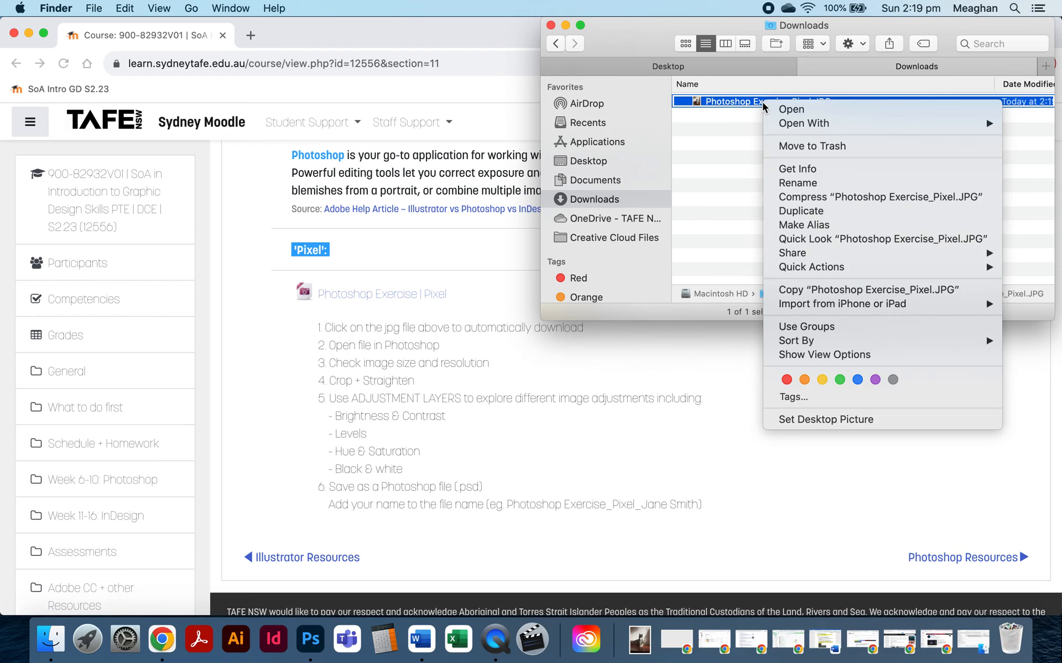
pyautogui.moveTo(802, 126)
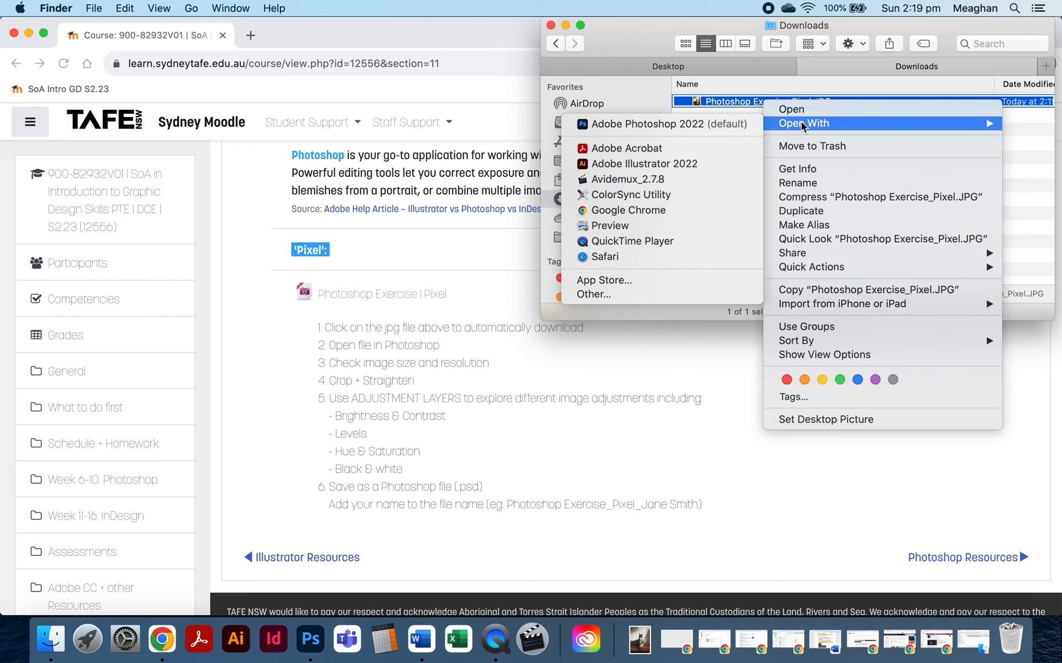
pyautogui.click(735, 124)
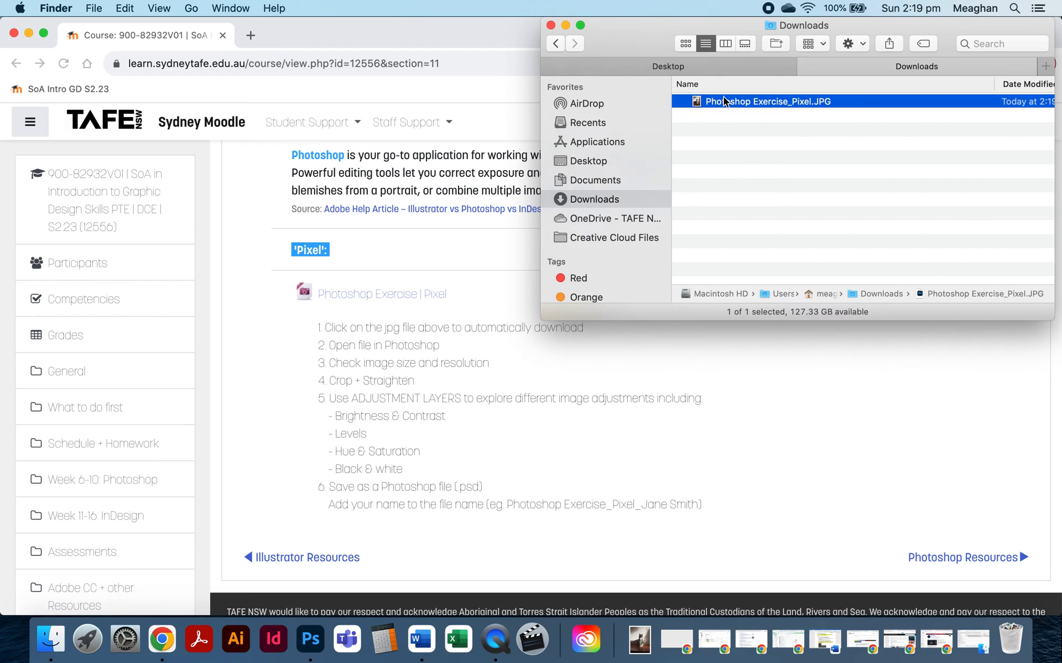
pyautogui.moveTo(729, 102); pyautogui.dragTo(309, 646)
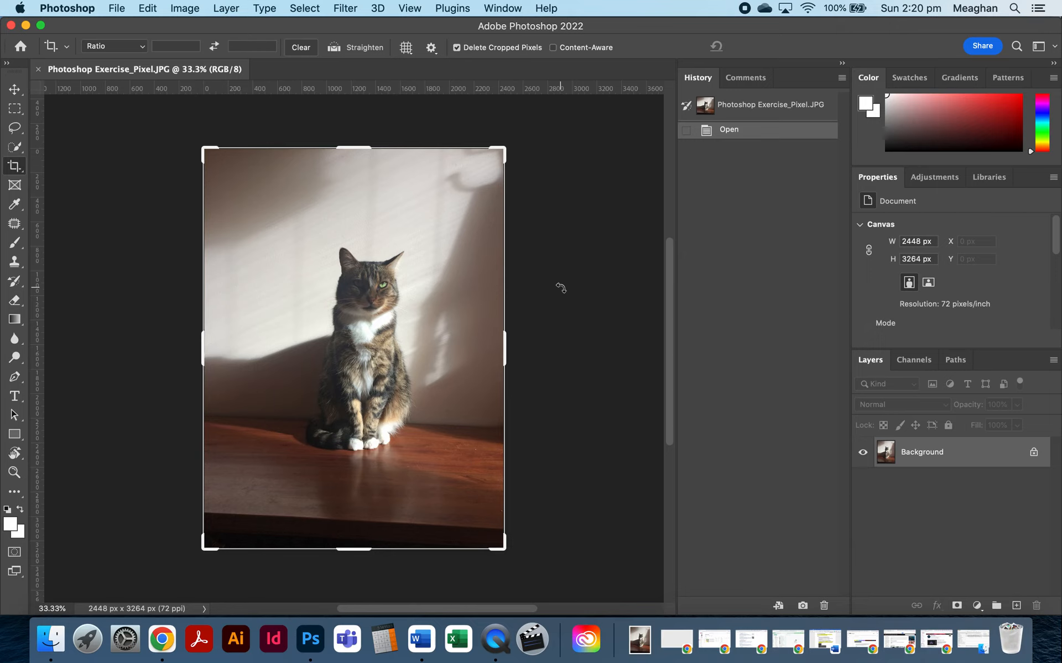
# Activate the Rectangular Marquee tool and collapse the History and Comments group to enlarge the canvas area.
pyautogui.click(14, 109)
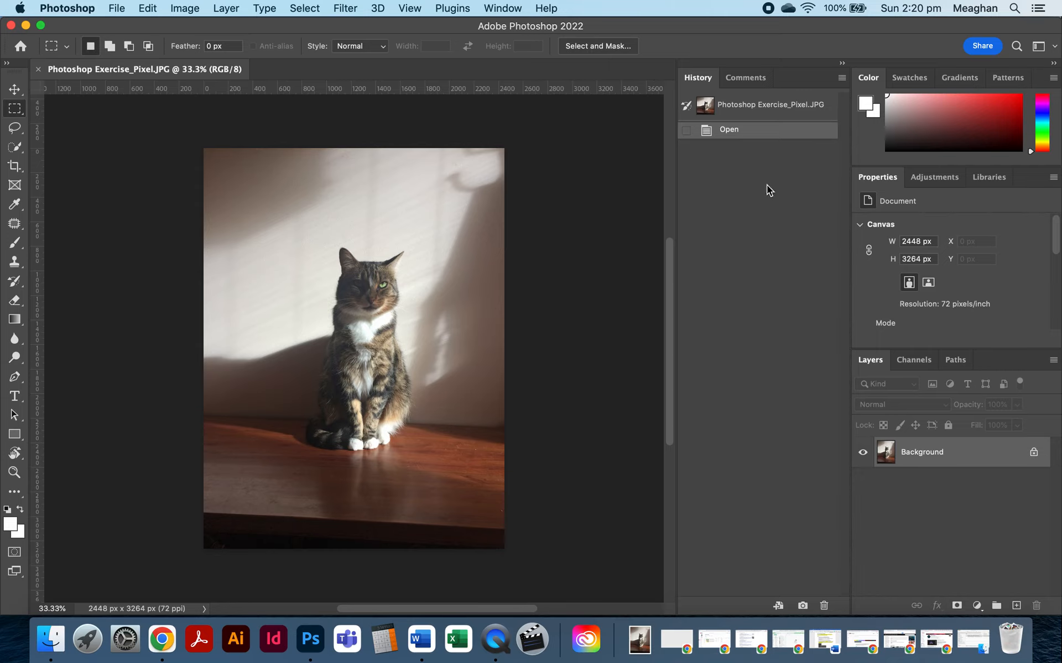
pyautogui.click(841, 63)
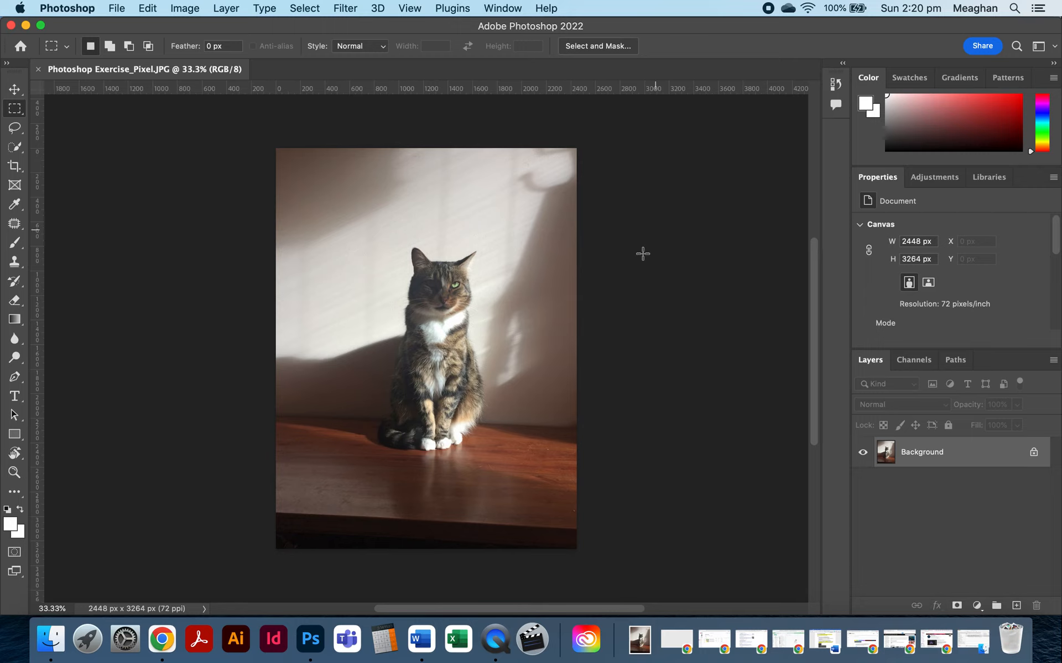
pyautogui.hscroll(5, 683, 337)
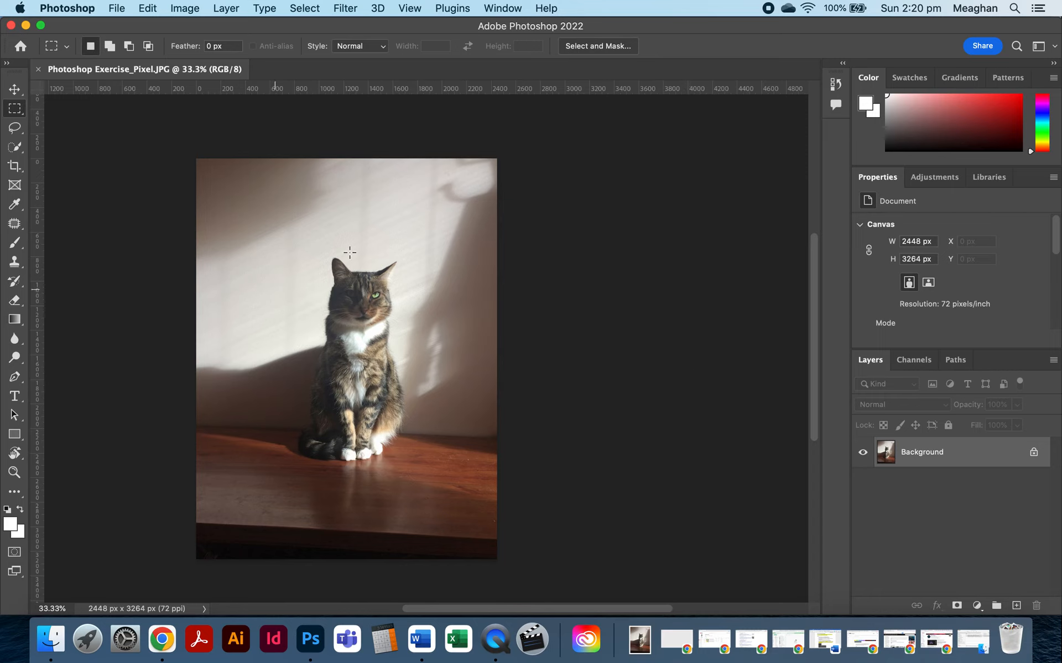
pyautogui.hscroll(-5, 350, 392)
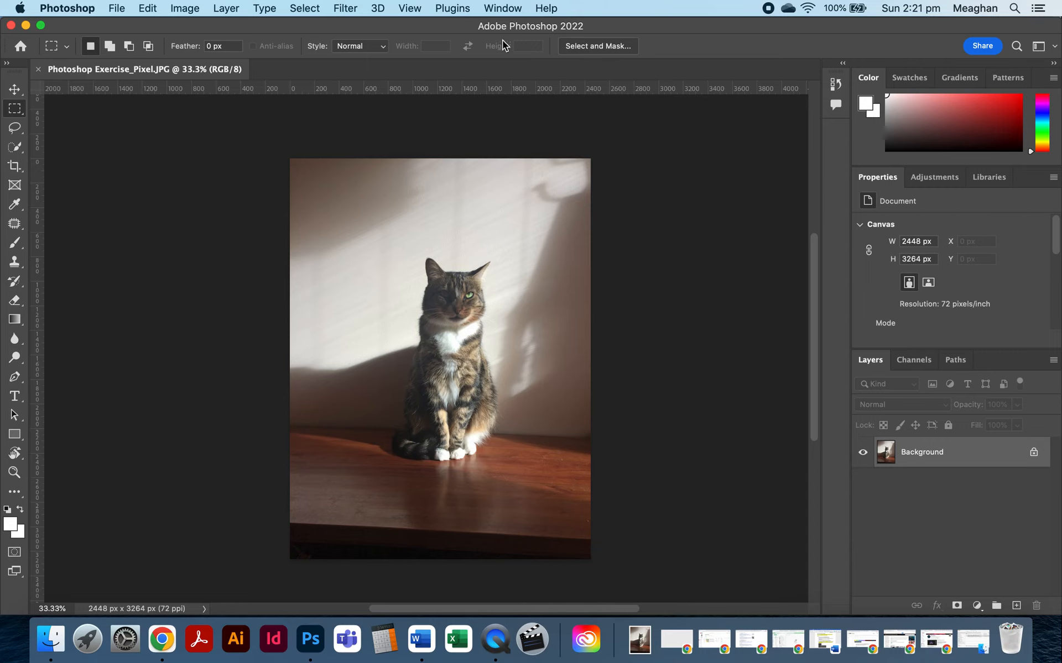
# Choose the Essentials (Default) workspace.
pyautogui.click(506, 8)
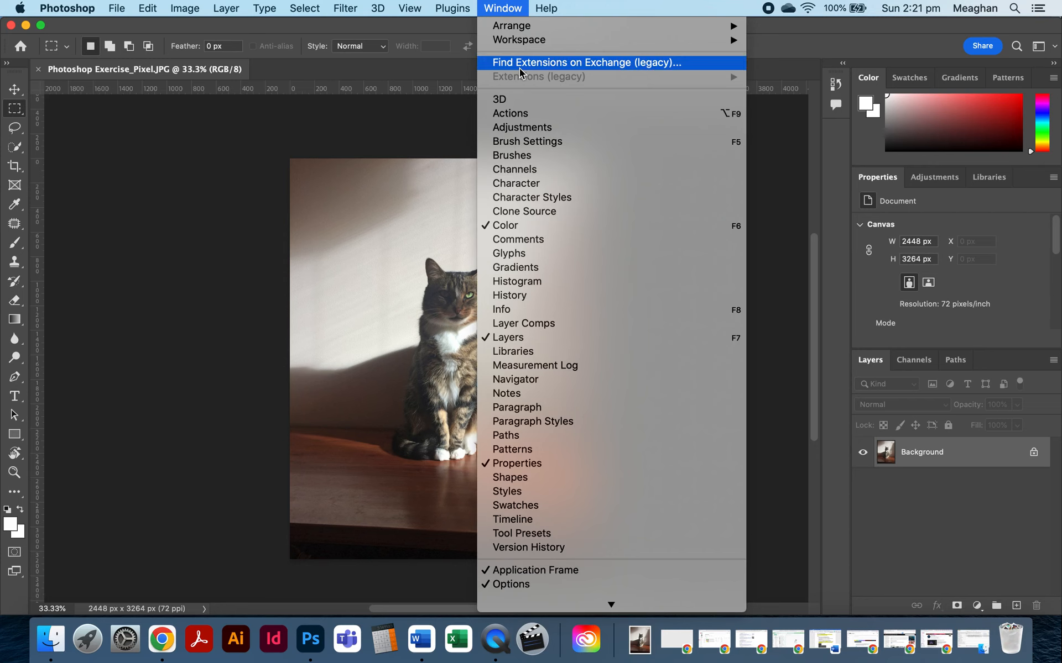
pyautogui.moveTo(564, 40)
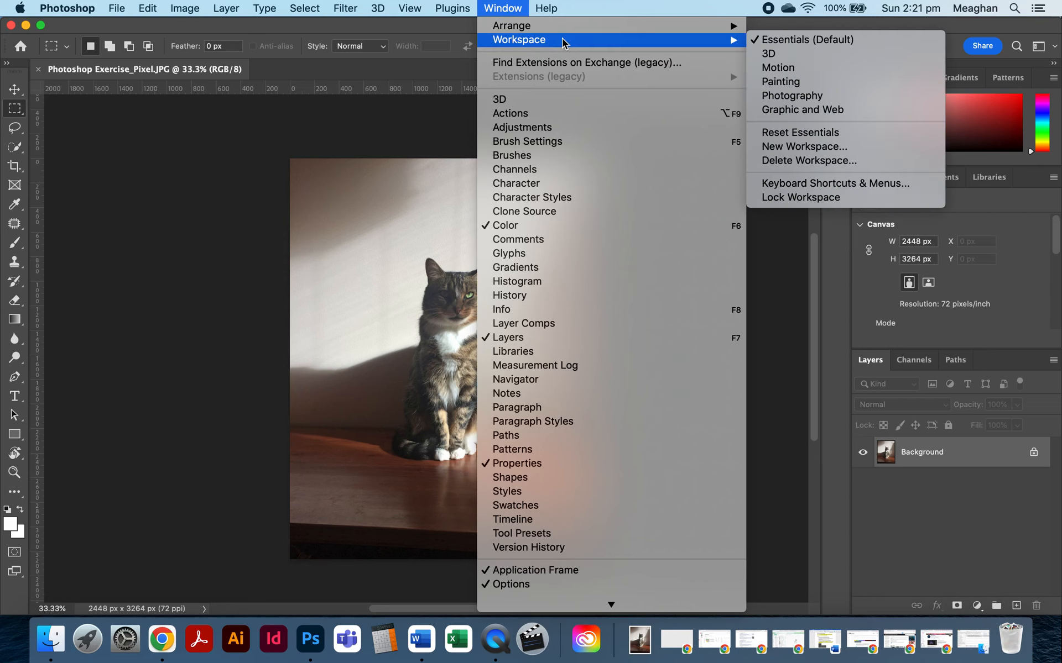
pyautogui.click(780, 41)
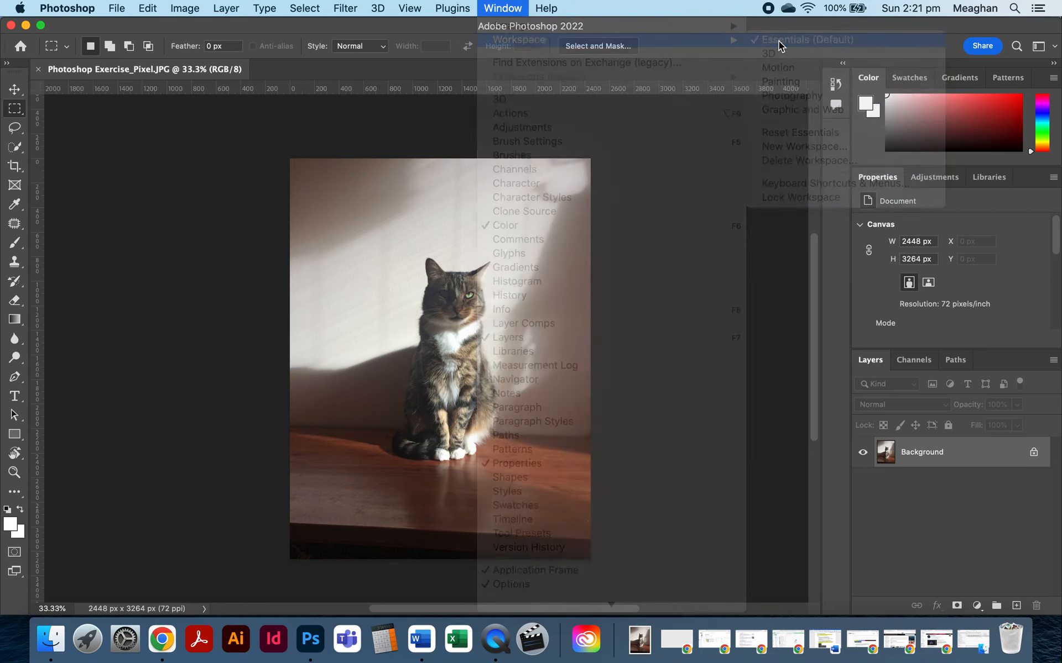
pyautogui.click(502, 8)
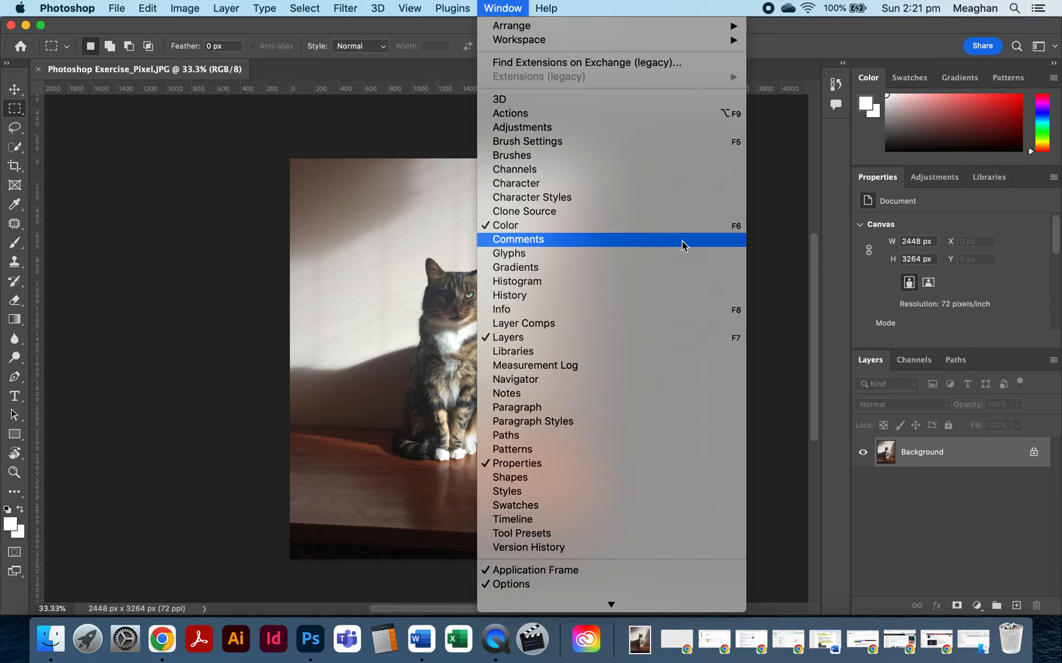
pyautogui.click(513, 9)
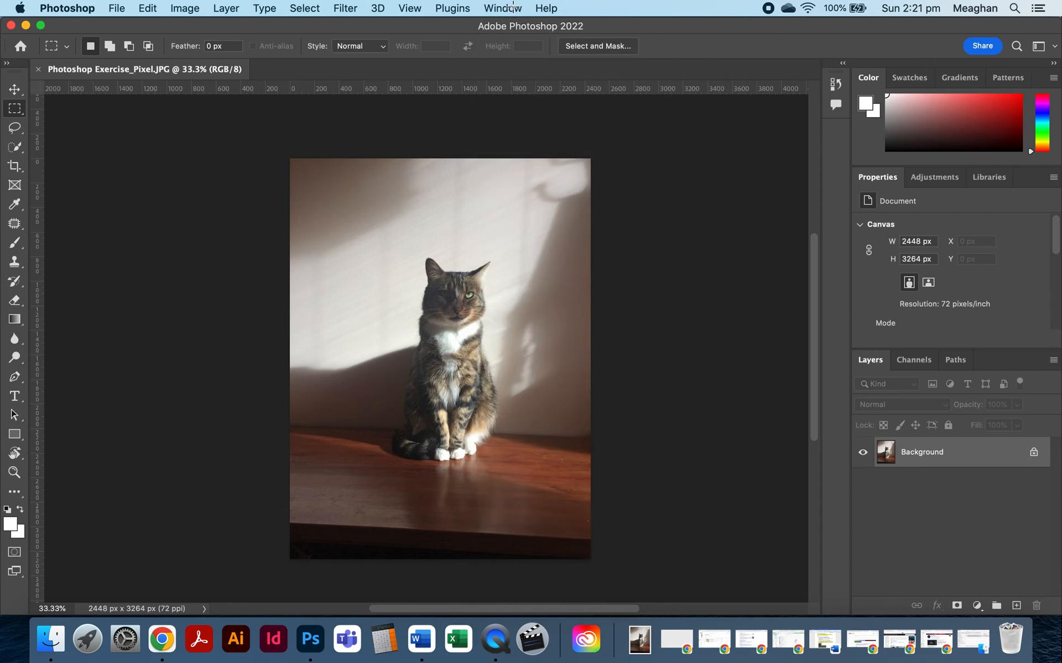
# Expand the collapsed History and Comments group beside the canvas.
pyautogui.click(844, 64)
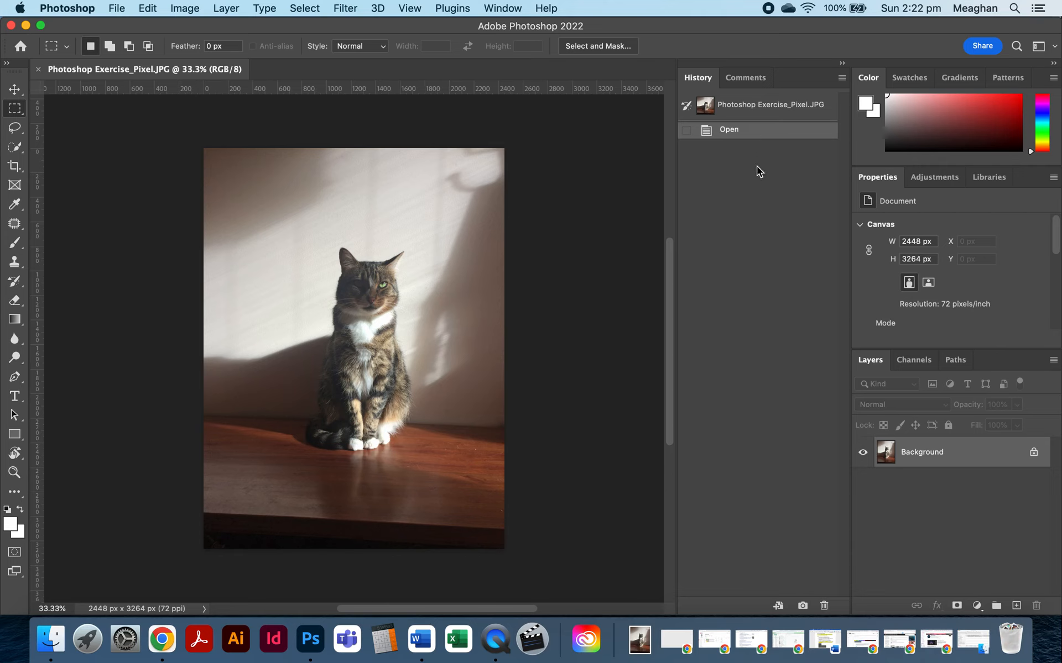
pyautogui.click(146, 7)
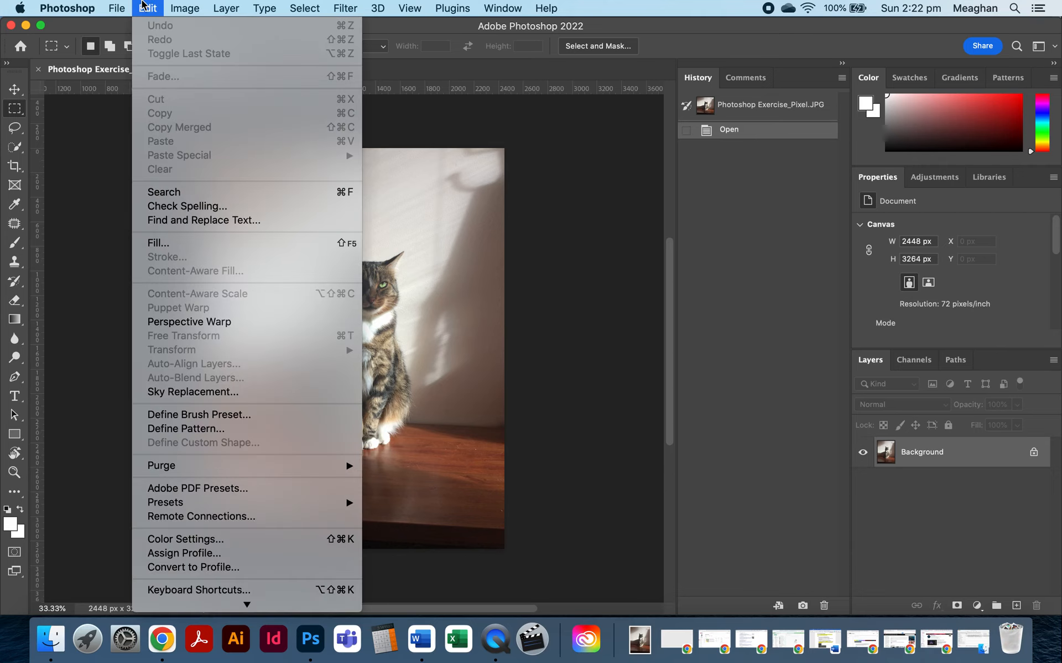
pyautogui.click(603, 177)
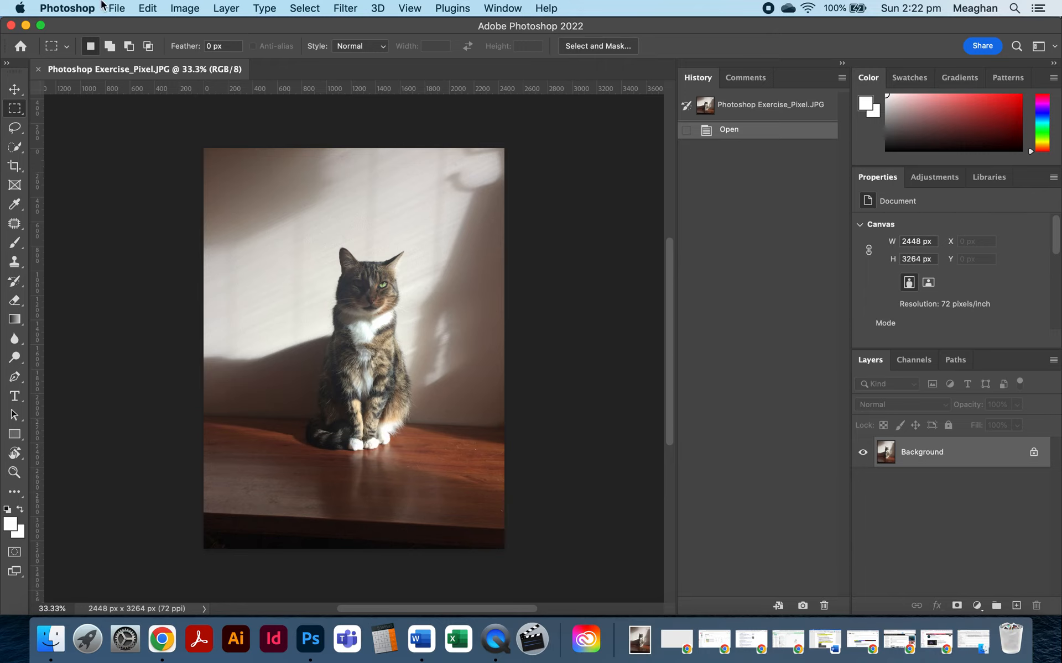
# Check the cat photo's Image Size settings and try a width of 50 centimeters.
pyautogui.click(189, 8)
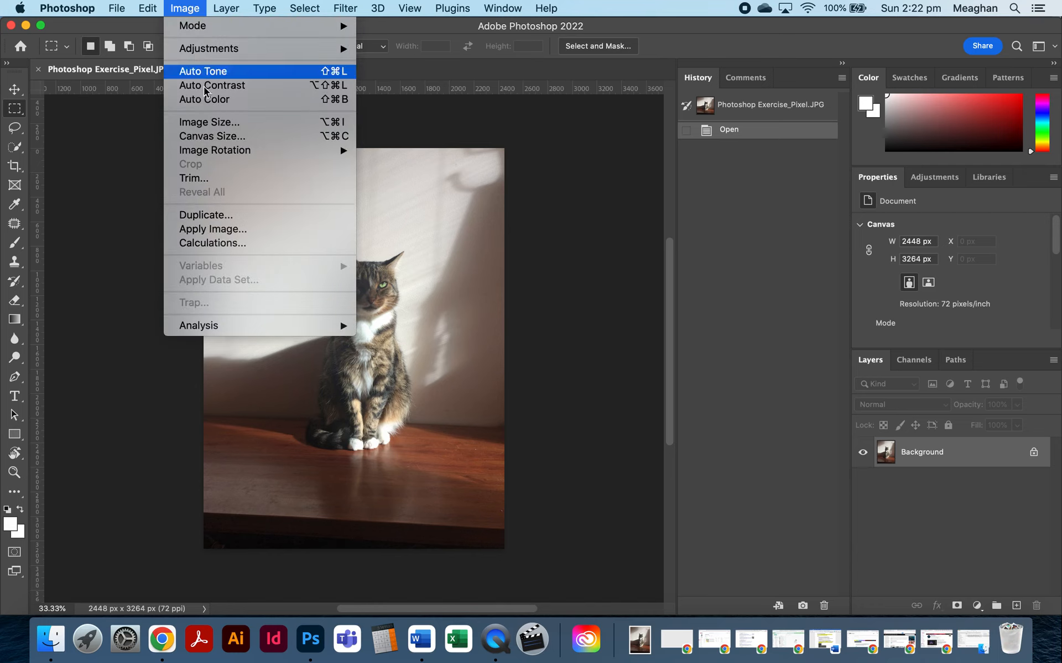
pyautogui.click(259, 124)
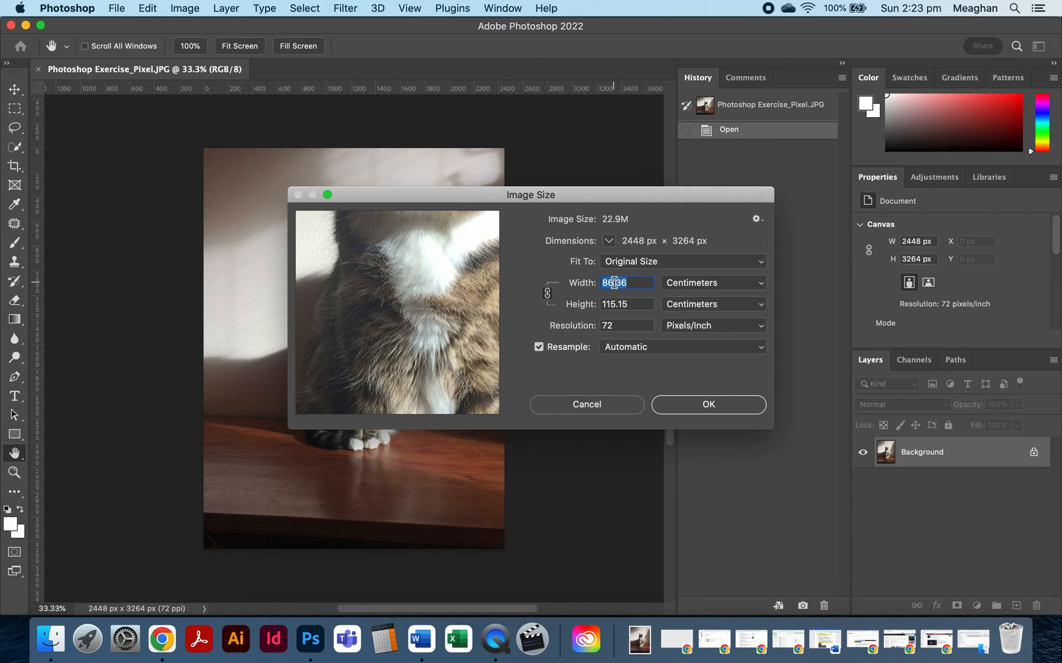
pyautogui.write('50')
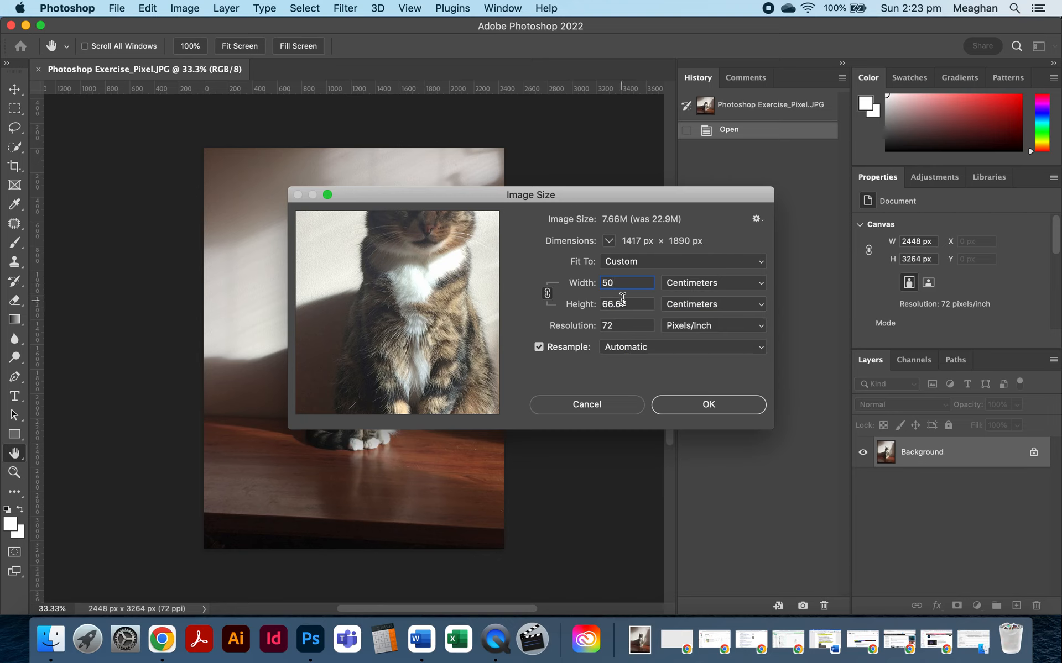
# Turn off resampling, try a resolution of 300 pixels/inch, and discard the Image Size changes.
pyautogui.click(539, 350)
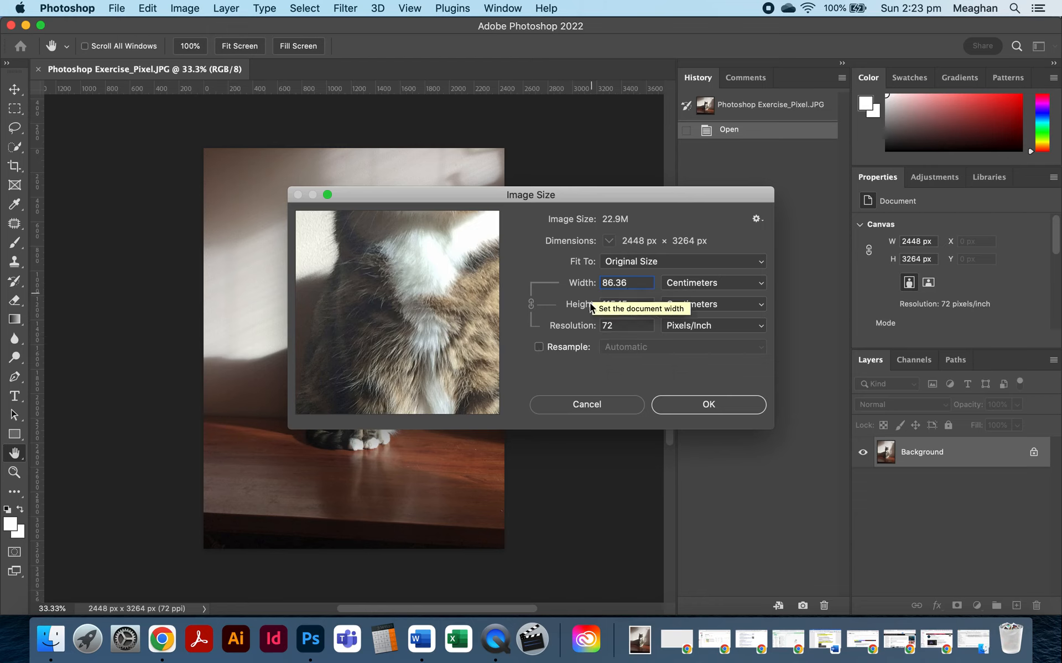
pyautogui.click(593, 324)
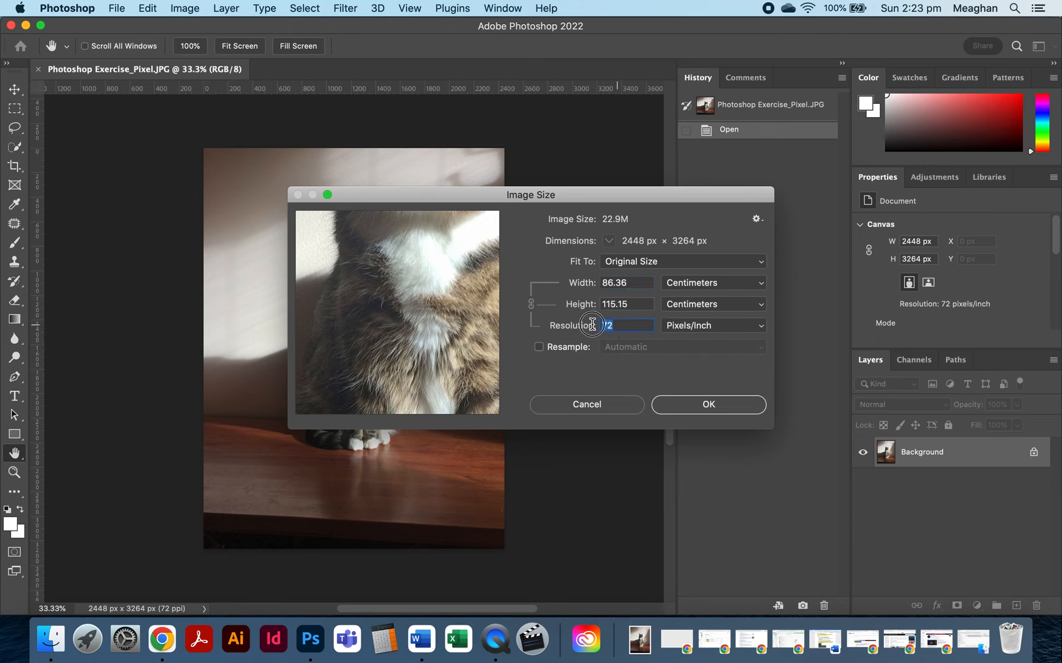
pyautogui.write('300')
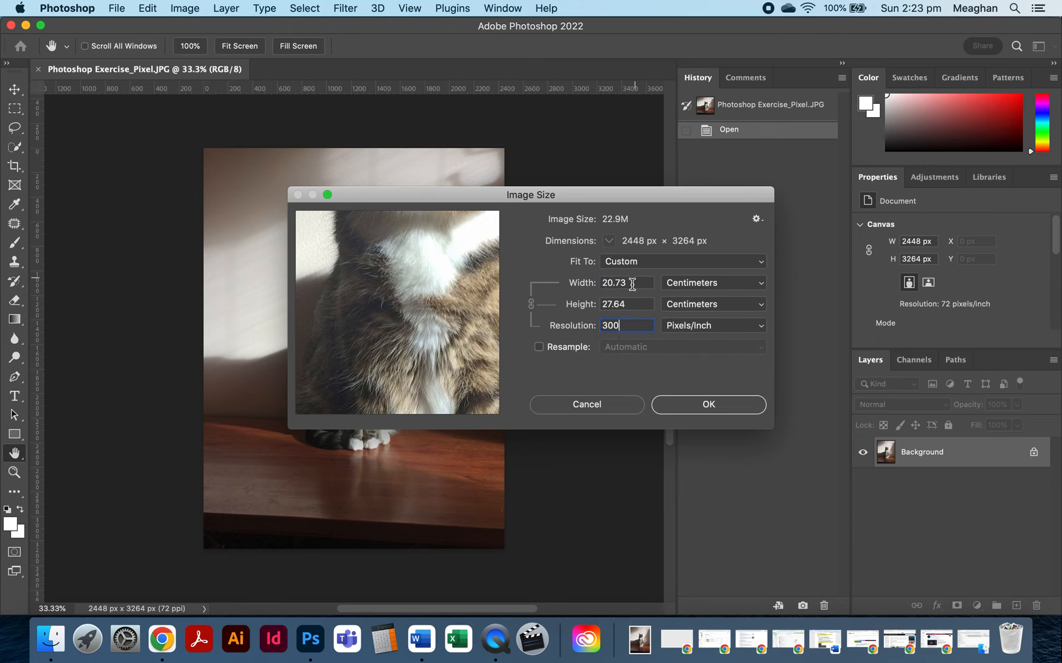
pyautogui.press('Tab')
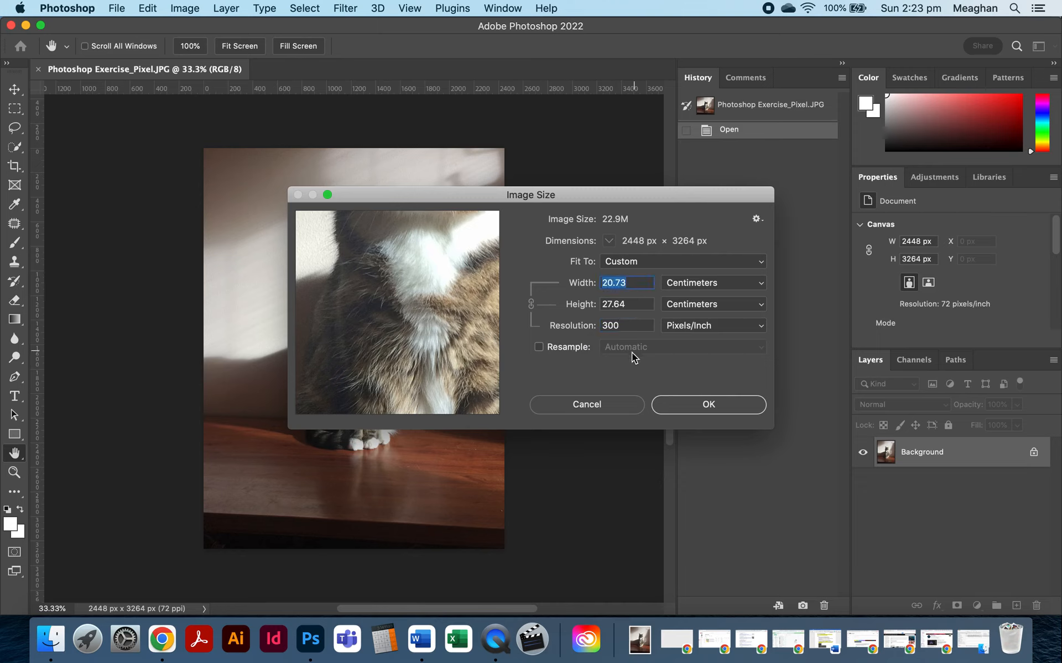
pyautogui.click(637, 326)
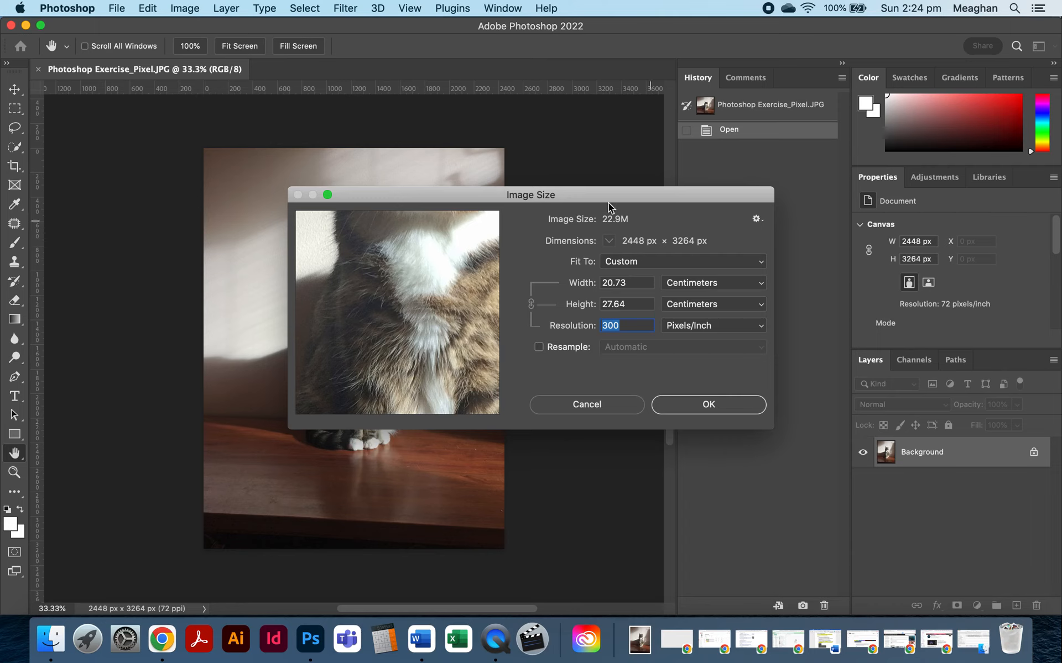
pyautogui.click(584, 407)
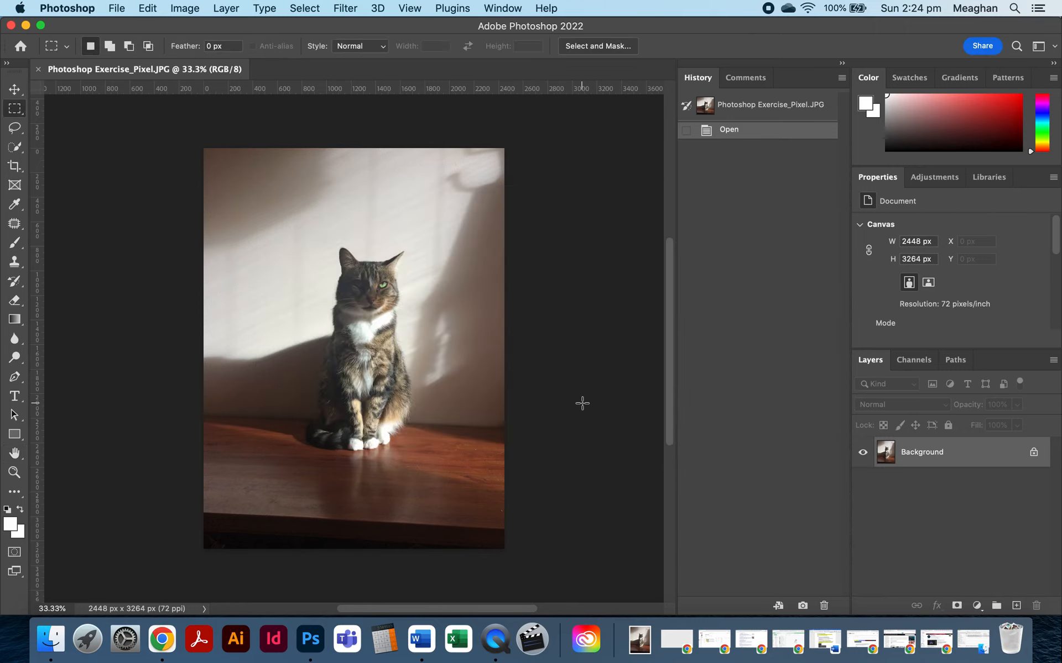
# Draw in the crop boundary around the cat with the Crop tool, leaving out the dark strip below the table edge.
pyautogui.click(15, 167)
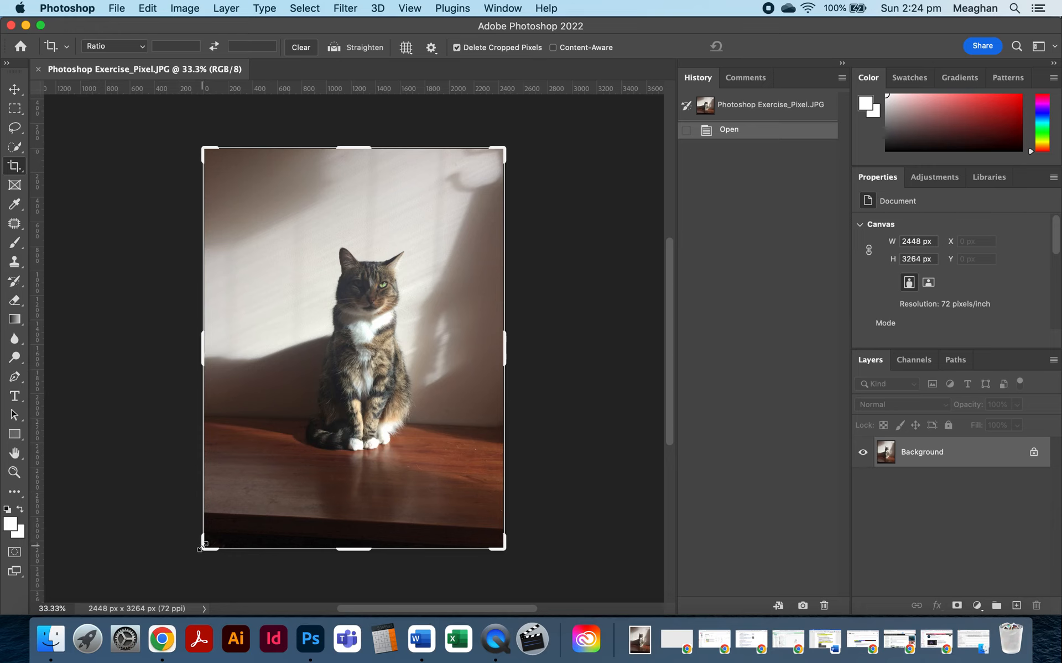
pyautogui.moveTo(200, 548); pyautogui.dragTo(230, 532)
pyautogui.moveTo(352, 529)
pyautogui.mouseDown()
pyautogui.moveTo(350, 514)
pyautogui.moveTo(351, 530)
pyautogui.mouseUp()
pyautogui.moveTo(486, 165); pyautogui.dragTo(479, 182)
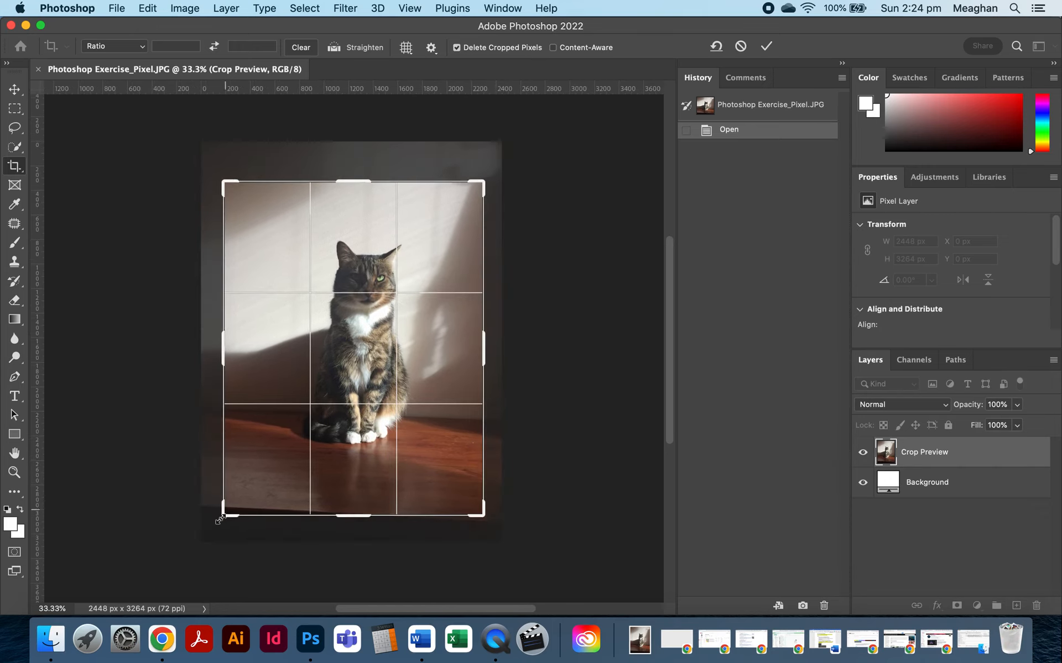
pyautogui.moveTo(221, 519)
pyautogui.mouseDown()
pyautogui.moveTo(225, 529)
pyautogui.moveTo(228, 506)
pyautogui.mouseUp()
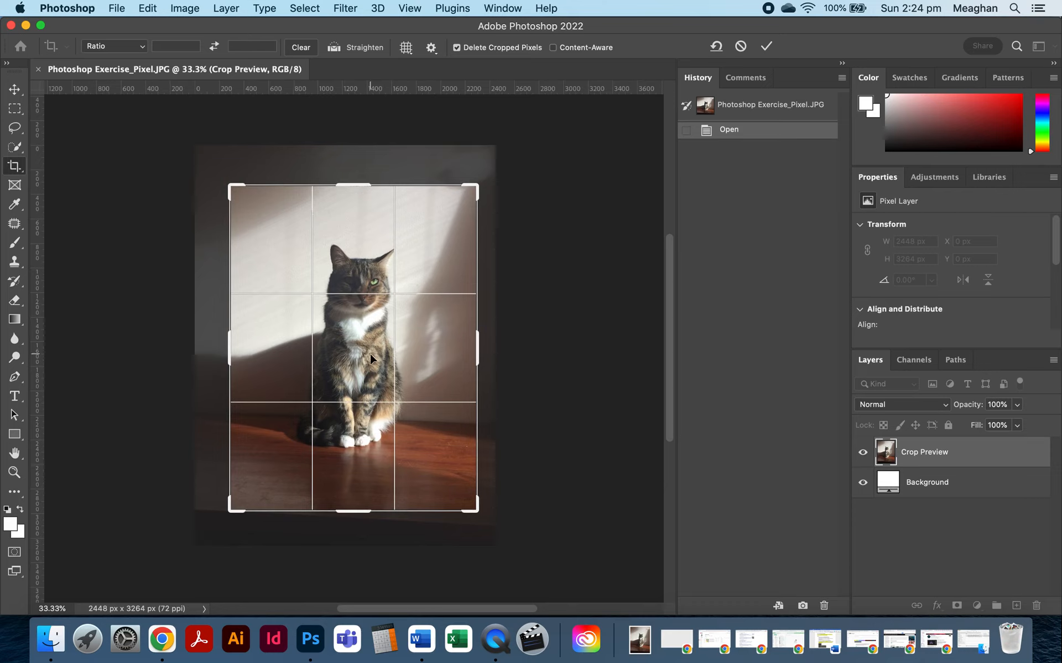
# Constrain the crop to Original Ratio, shrink the crop area slightly, and reposition the photo within it.
pyautogui.click(142, 47)
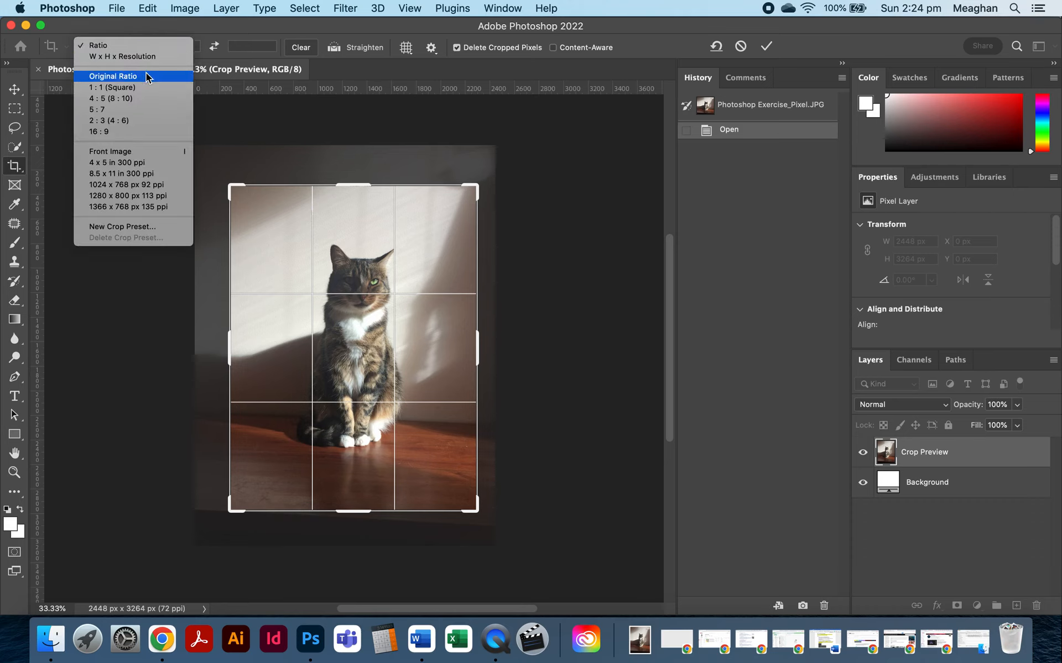
pyautogui.click(133, 77)
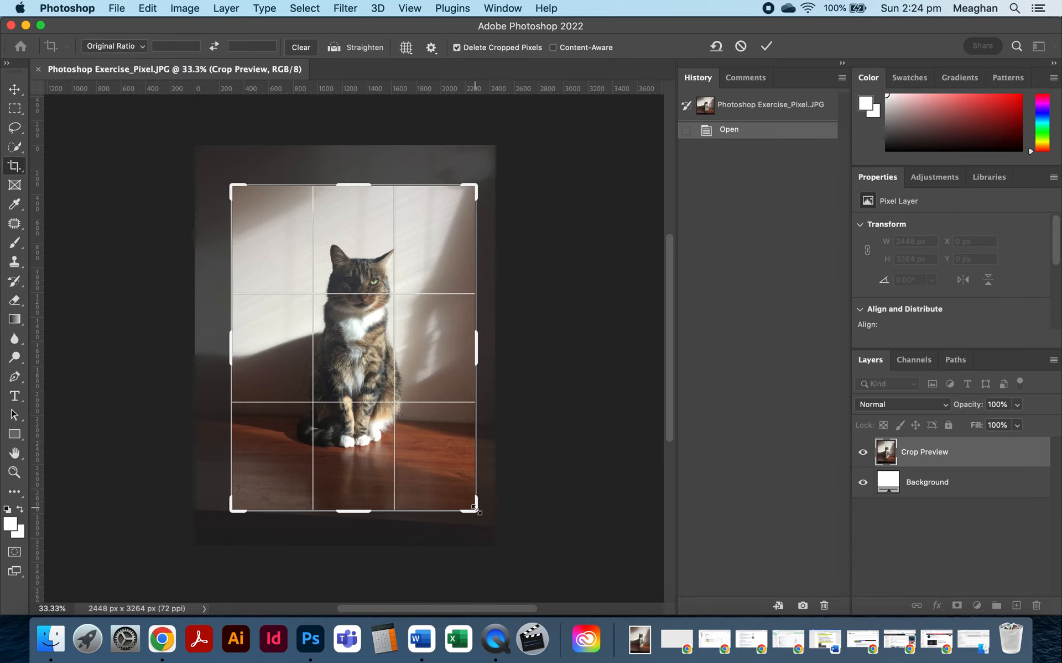
pyautogui.moveTo(474, 508)
pyautogui.mouseDown()
pyautogui.moveTo(451, 486)
pyautogui.moveTo(483, 505)
pyautogui.moveTo(467, 492)
pyautogui.moveTo(474, 504)
pyautogui.moveTo(462, 429)
pyautogui.moveTo(470, 503)
pyautogui.mouseUp()
pyautogui.moveTo(362, 504)
pyautogui.mouseDown()
pyautogui.moveTo(360, 486)
pyautogui.moveTo(357, 519)
pyautogui.mouseUp()
# Constrain the crop to the 1 : 1 (Square) ratio and shrink the crop area slightly around the cat.
pyautogui.click(143, 49)
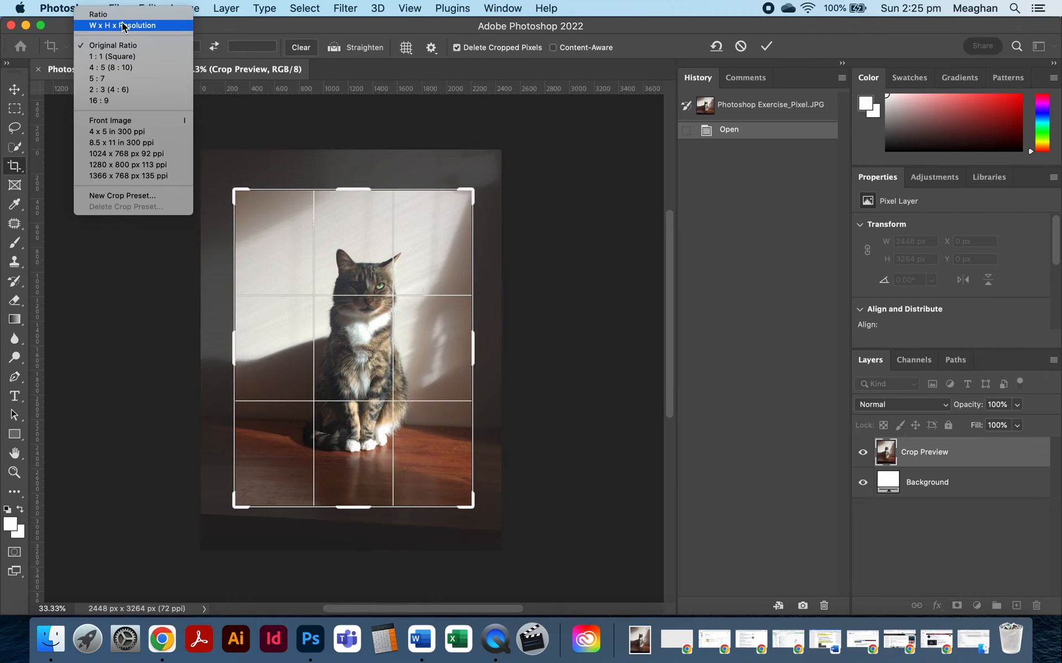
pyautogui.click(132, 56)
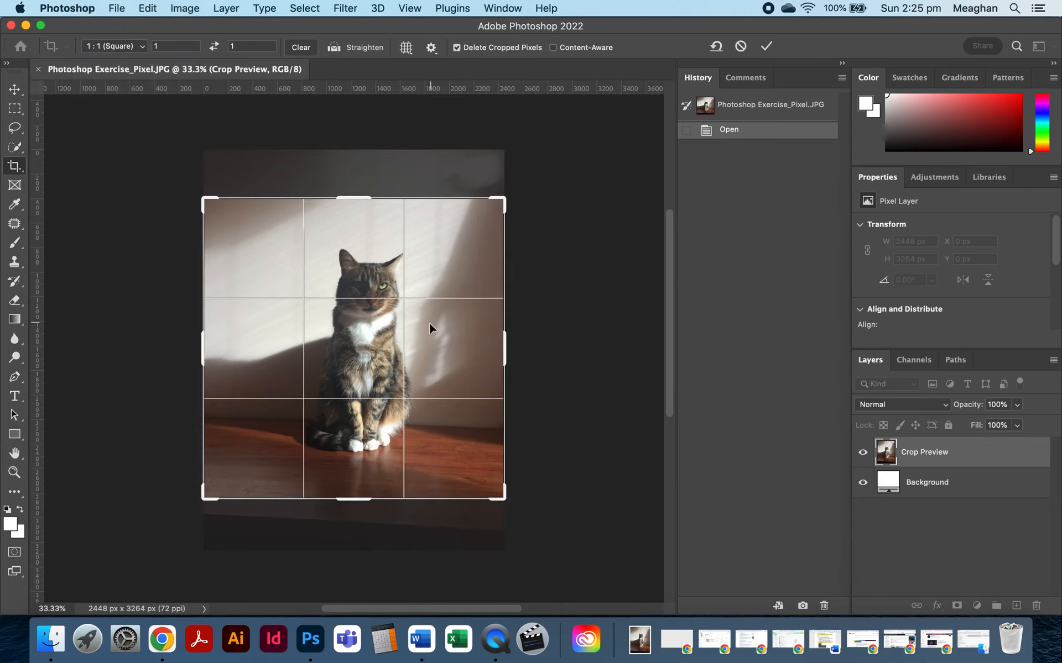
pyautogui.moveTo(203, 497); pyautogui.dragTo(213, 492)
# Switch the crop preset to Ratio and reduce the crop area a little more.
pyautogui.click(142, 47)
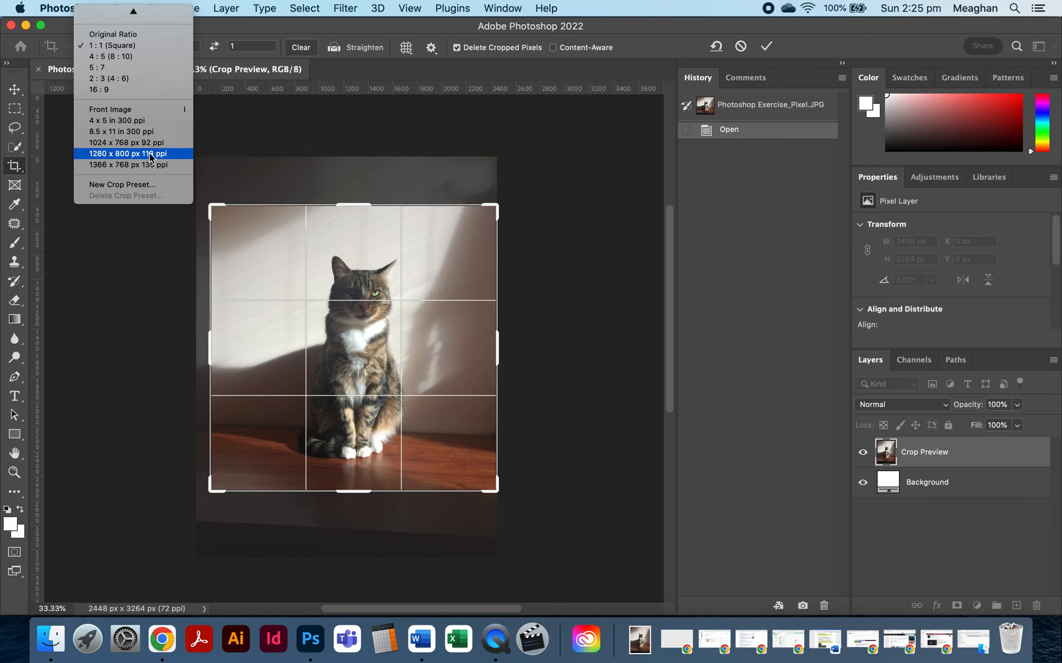
pyautogui.moveTo(133, 10)
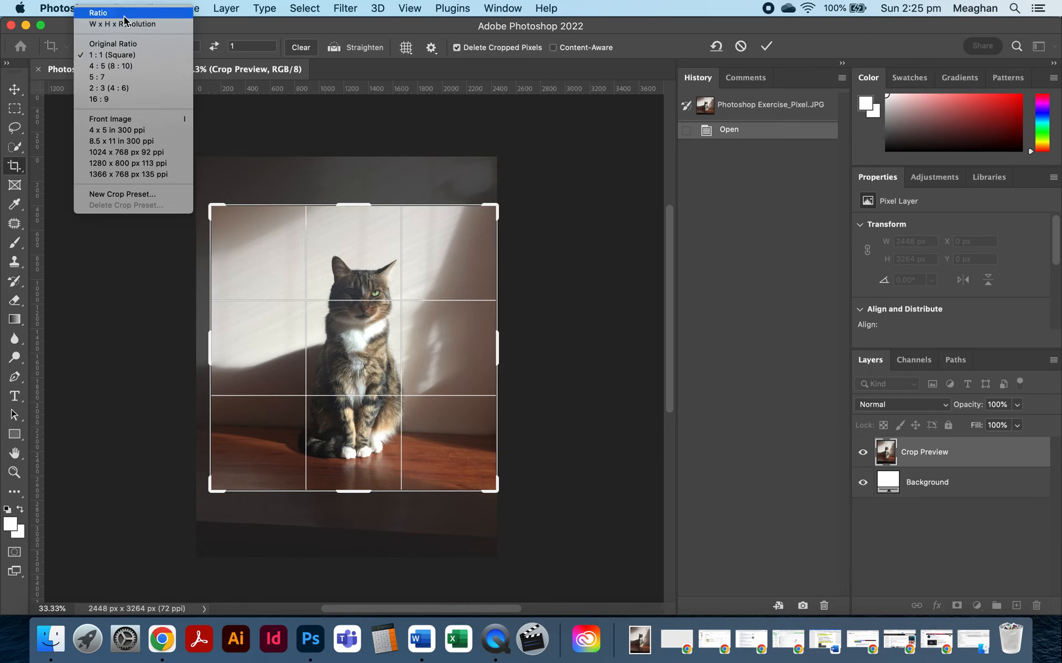
pyautogui.click(118, 19)
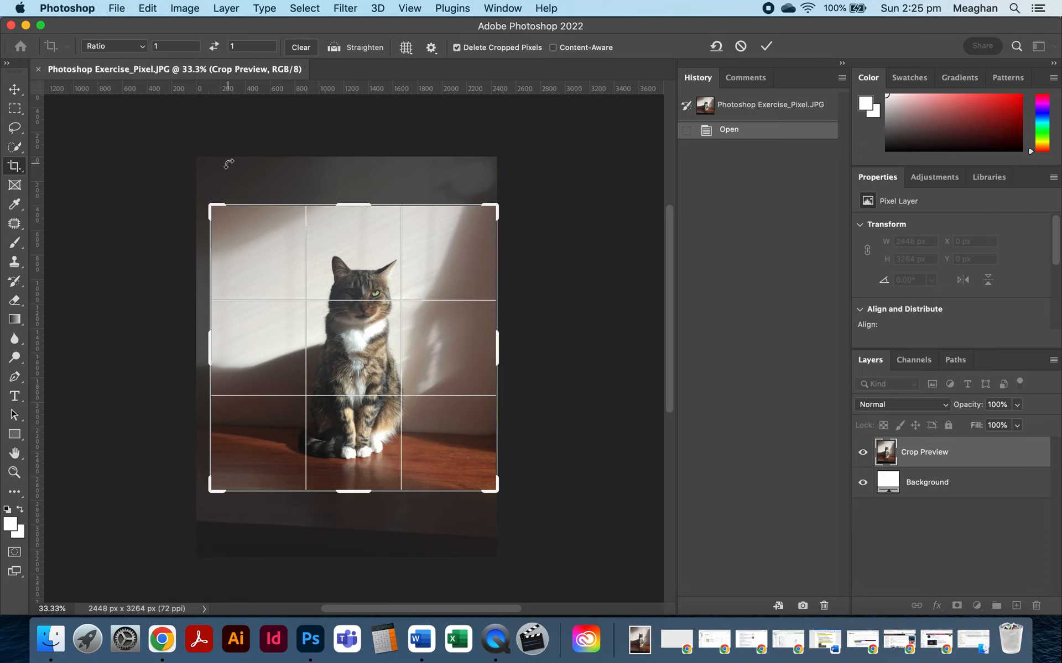
pyautogui.moveTo(208, 204); pyautogui.dragTo(229, 210)
# Constrain the crop to Original Ratio, resize it and flip it to landscape orientation, and reposition the cat within it.
pyautogui.click(141, 48)
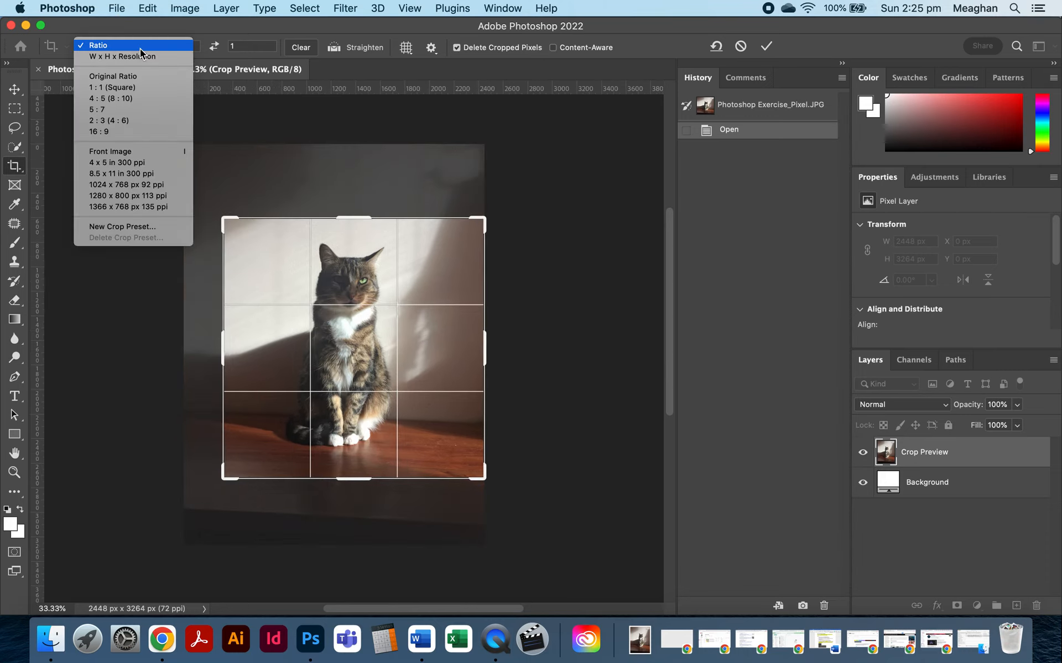
pyautogui.click(131, 81)
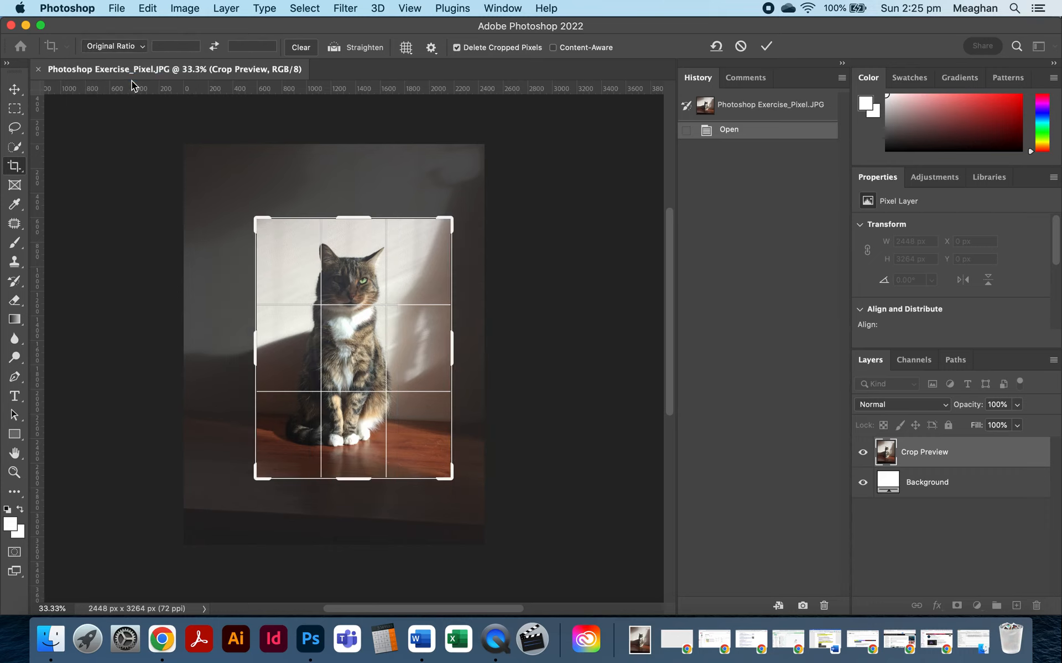
pyautogui.moveTo(376, 340); pyautogui.dragTo(395, 343)
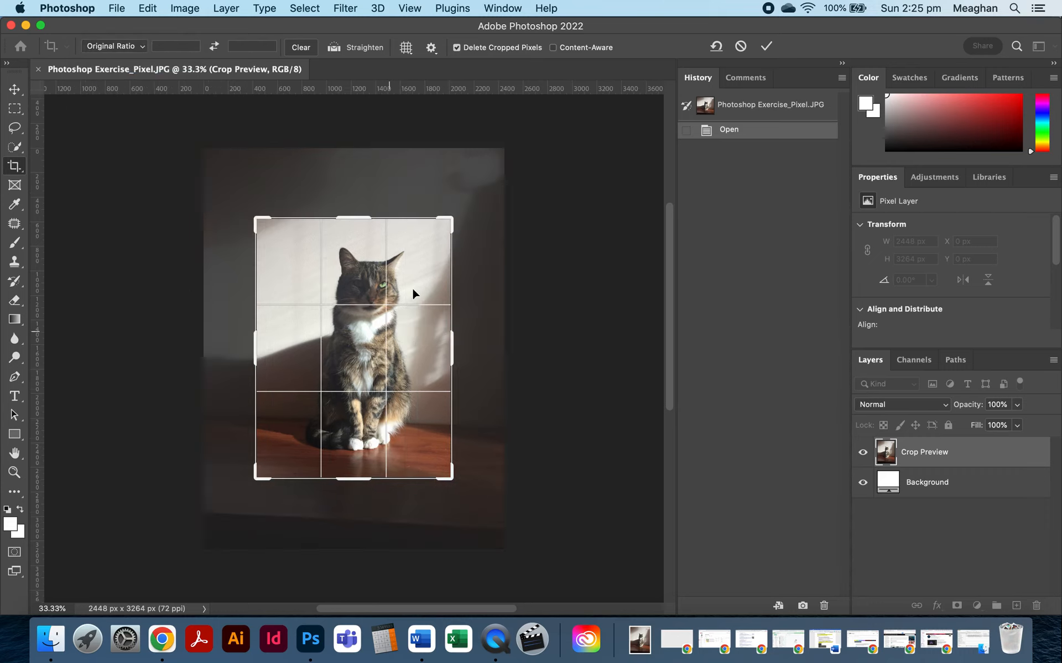
pyautogui.moveTo(458, 226)
pyautogui.mouseDown()
pyautogui.moveTo(446, 220)
pyautogui.moveTo(463, 205)
pyautogui.mouseUp()
pyautogui.moveTo(376, 310); pyautogui.dragTo(370, 297)
pyautogui.moveTo(246, 491); pyautogui.dragTo(264, 430)
pyautogui.moveTo(328, 398); pyautogui.dragTo(352, 453)
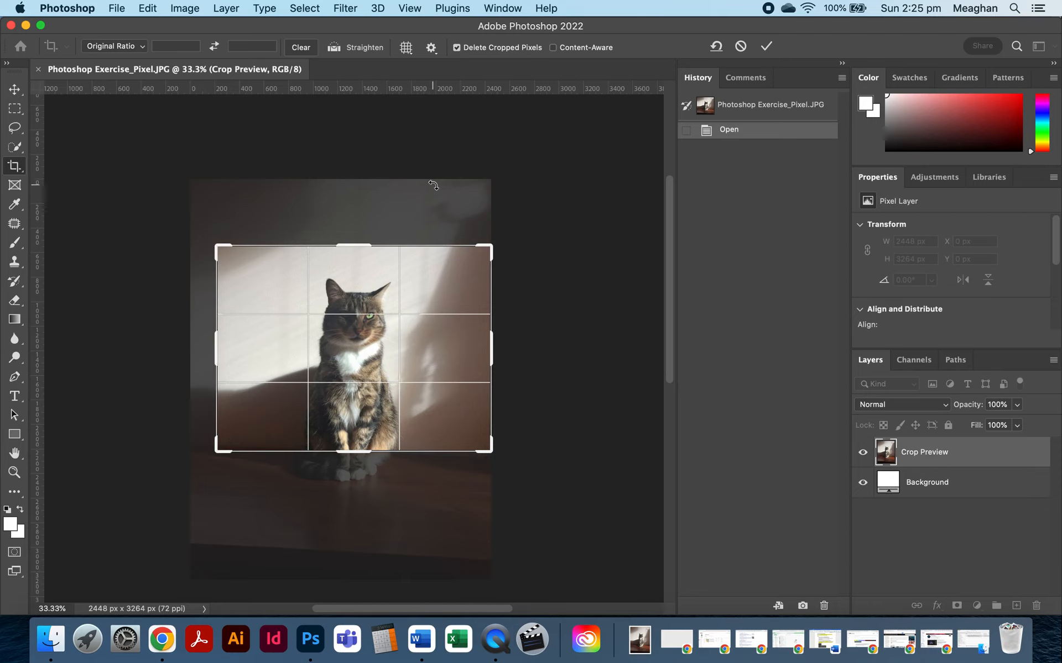
# Set the crop back to 1 : 1 (Square) and enlarge it downward to include the cat's feet.
pyautogui.click(143, 48)
pyautogui.click(138, 54)
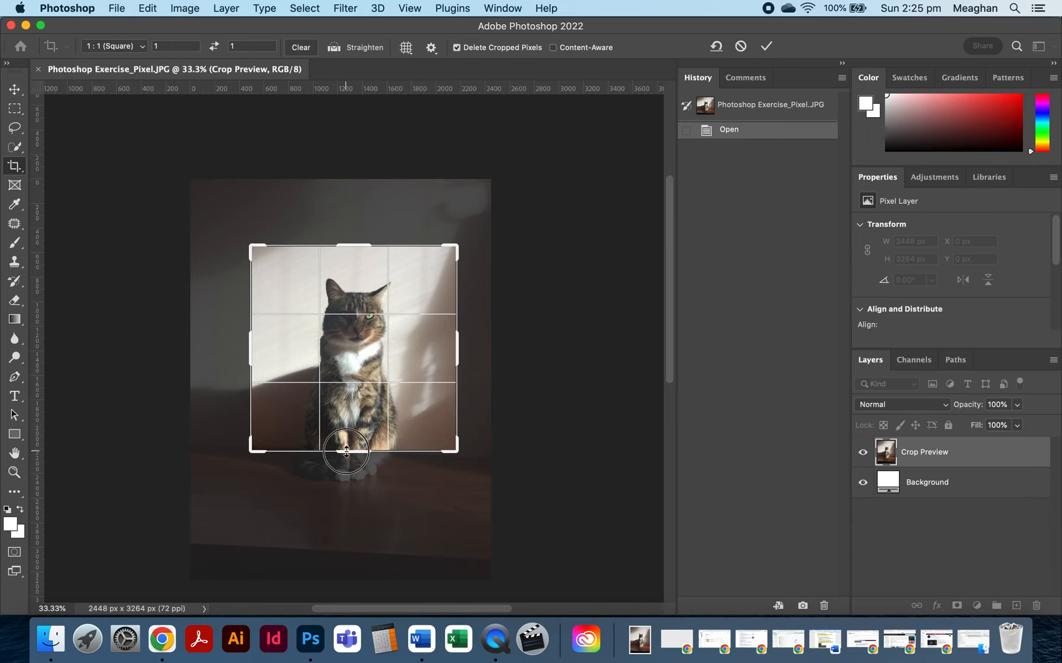
pyautogui.moveTo(346, 453); pyautogui.dragTo(341, 479)
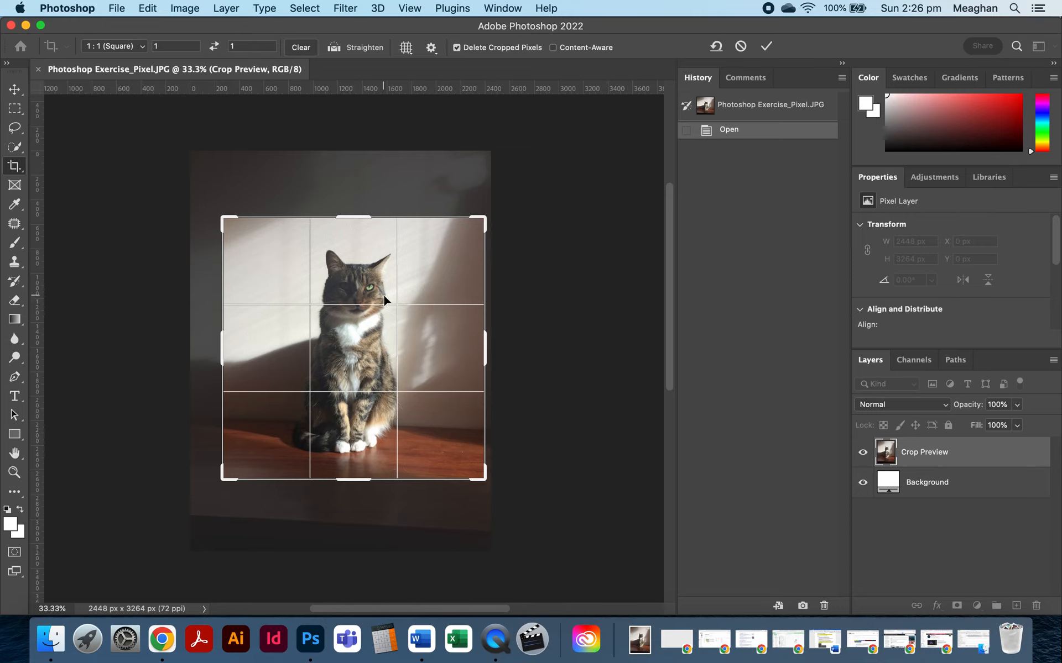
# Straighten the photo along the line where the table meets the wall, fine-tune the square crop's size and position, and apply it.
pyautogui.click(333, 49)
pyautogui.moveTo(245, 420); pyautogui.dragTo(449, 429)
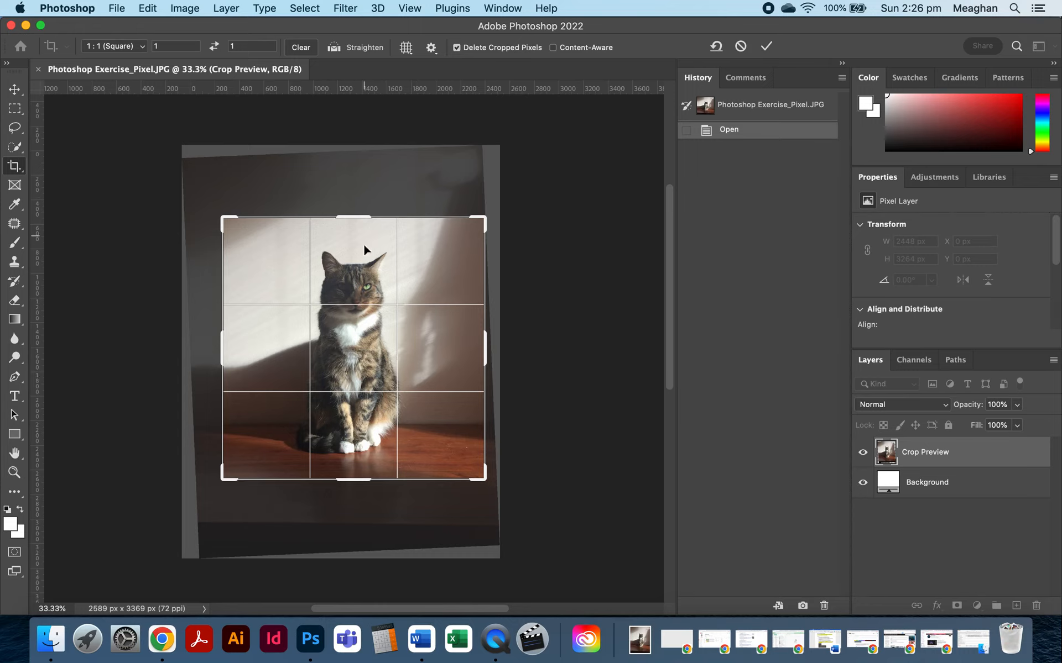
pyautogui.moveTo(363, 321)
pyautogui.mouseDown()
pyautogui.moveTo(345, 322)
pyautogui.moveTo(390, 335)
pyautogui.moveTo(390, 345)
pyautogui.moveTo(347, 343)
pyautogui.moveTo(367, 329)
pyautogui.mouseUp()
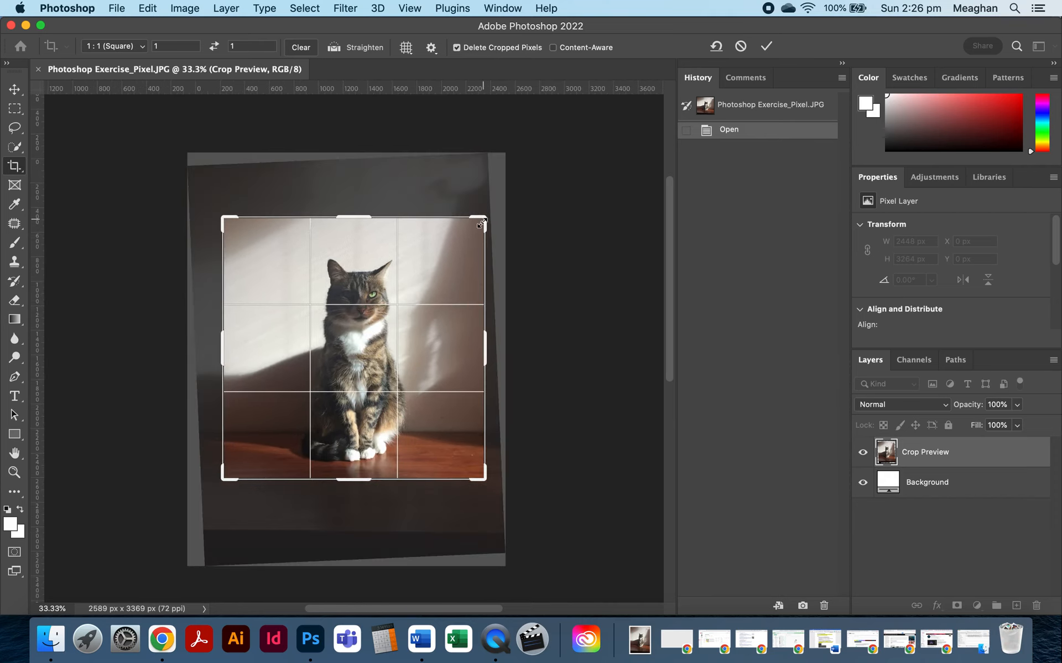
pyautogui.moveTo(471, 227); pyautogui.dragTo(480, 223)
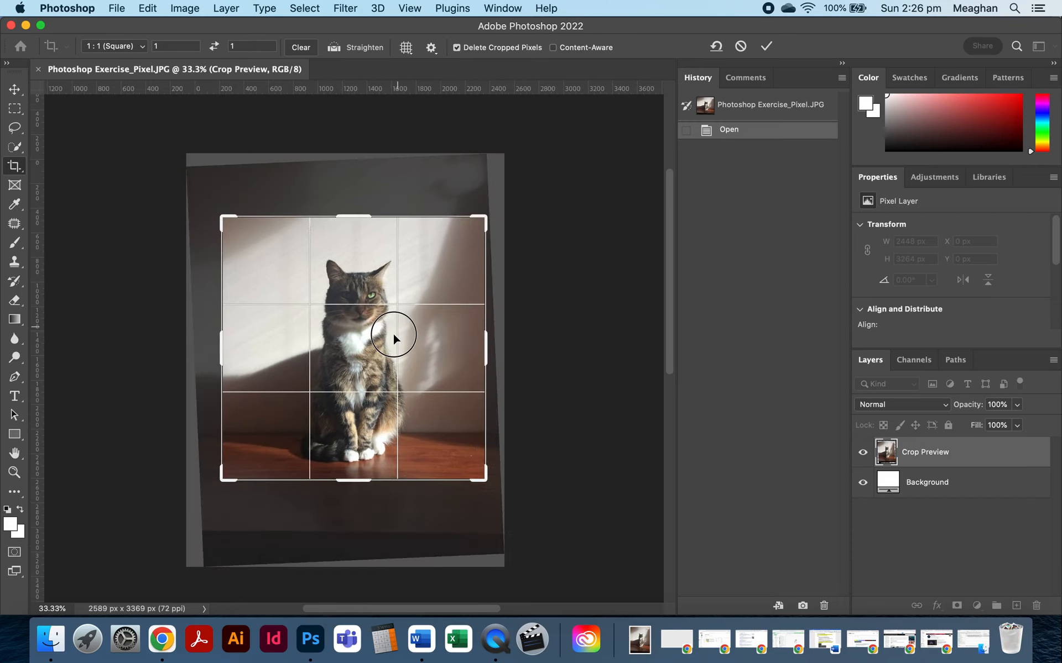
pyautogui.moveTo(392, 332); pyautogui.dragTo(391, 332)
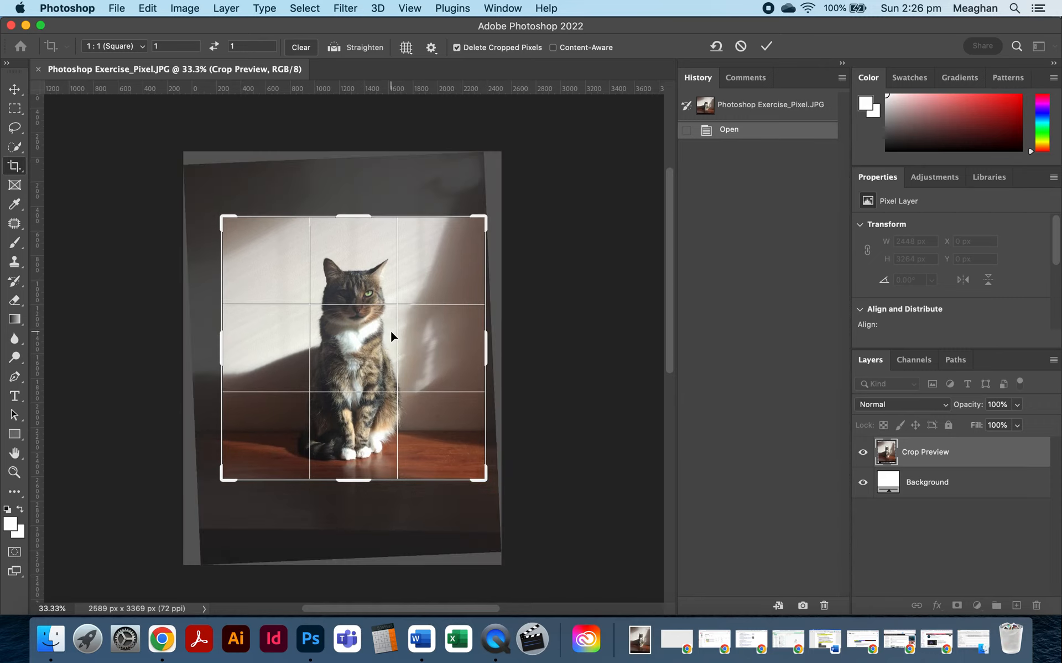
pyautogui.press('Return')
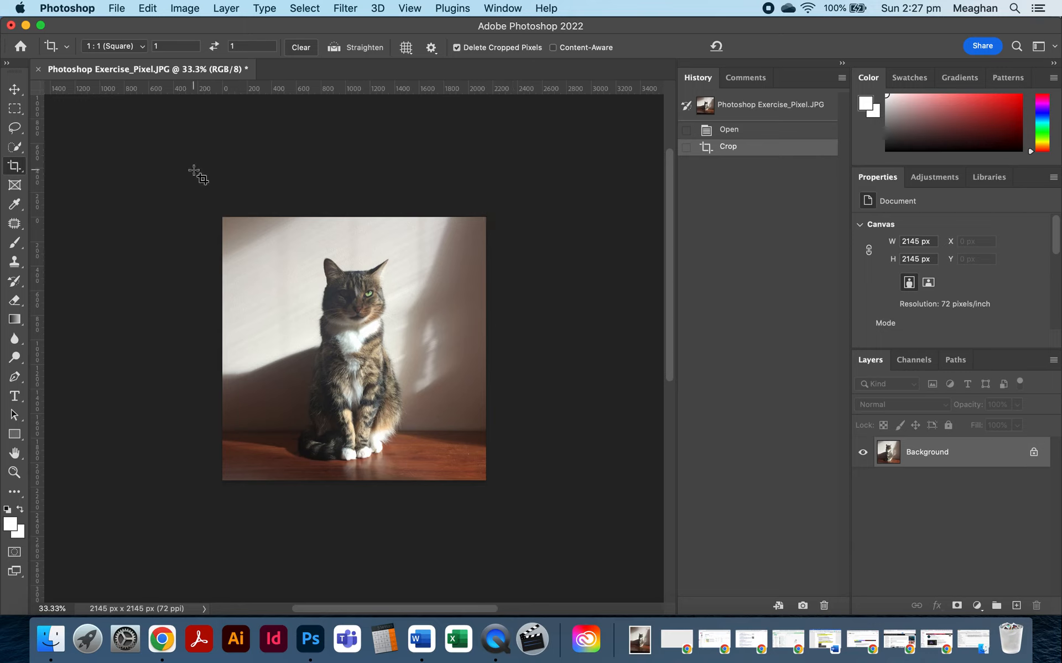
# Extend the crop boundary beyond the photo's edges to add white canvas above and beside the cat, and apply it.
pyautogui.click(14, 165)
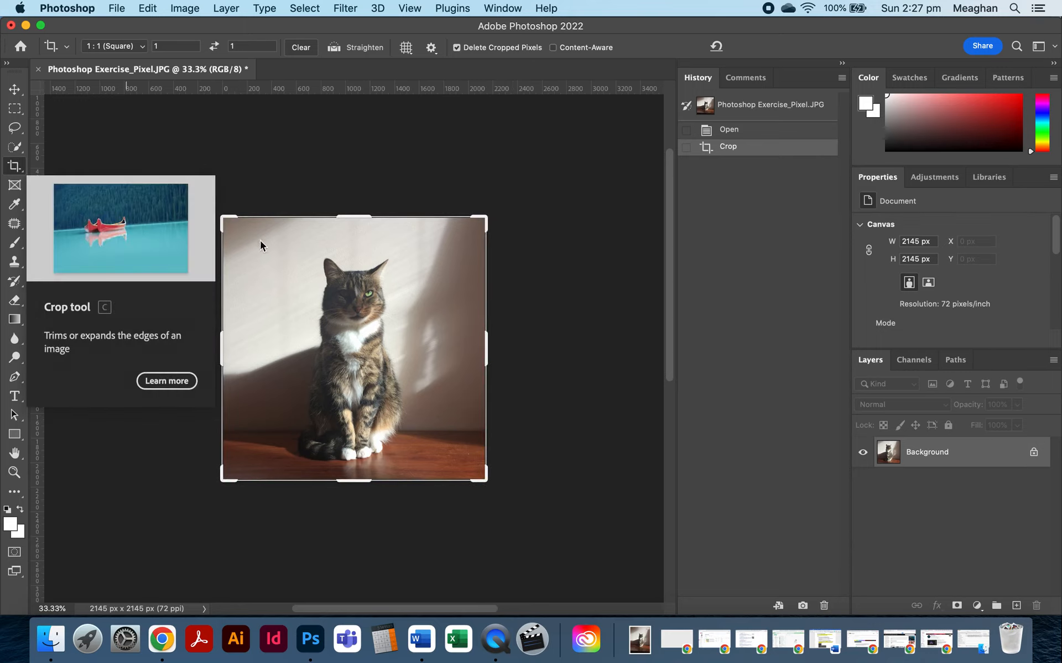
pyautogui.moveTo(352, 215); pyautogui.dragTo(355, 208)
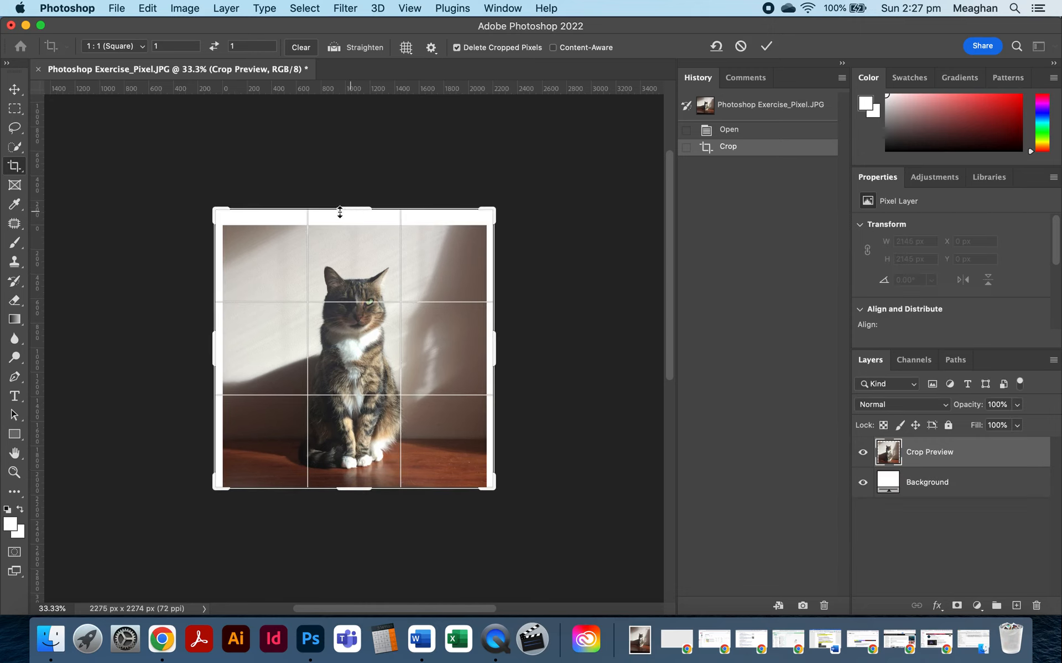
pyautogui.moveTo(356, 207); pyautogui.dragTo(357, 196)
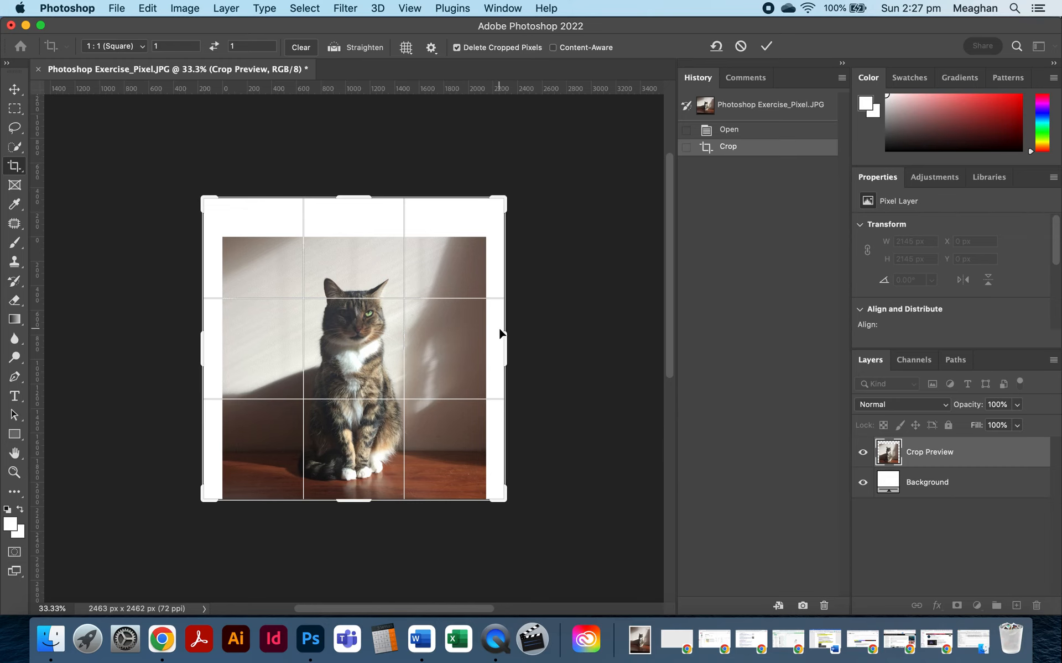
pyautogui.press('Return')
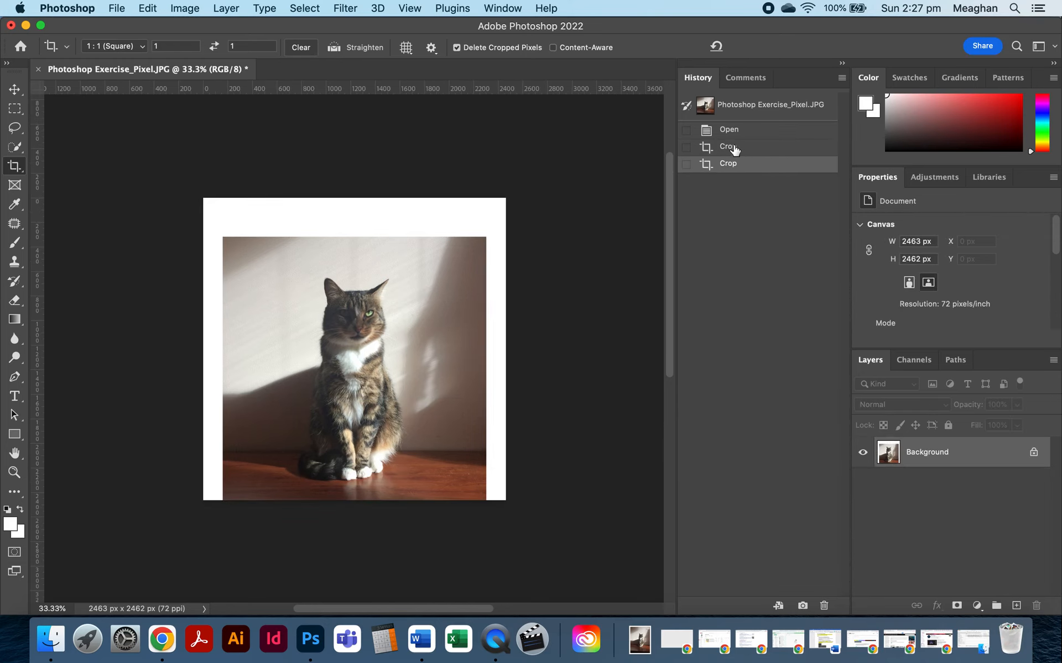
# Revert the photo to its opened state and draw a new square crop around the cat, adjusting its size and position.
pyautogui.click(737, 138)
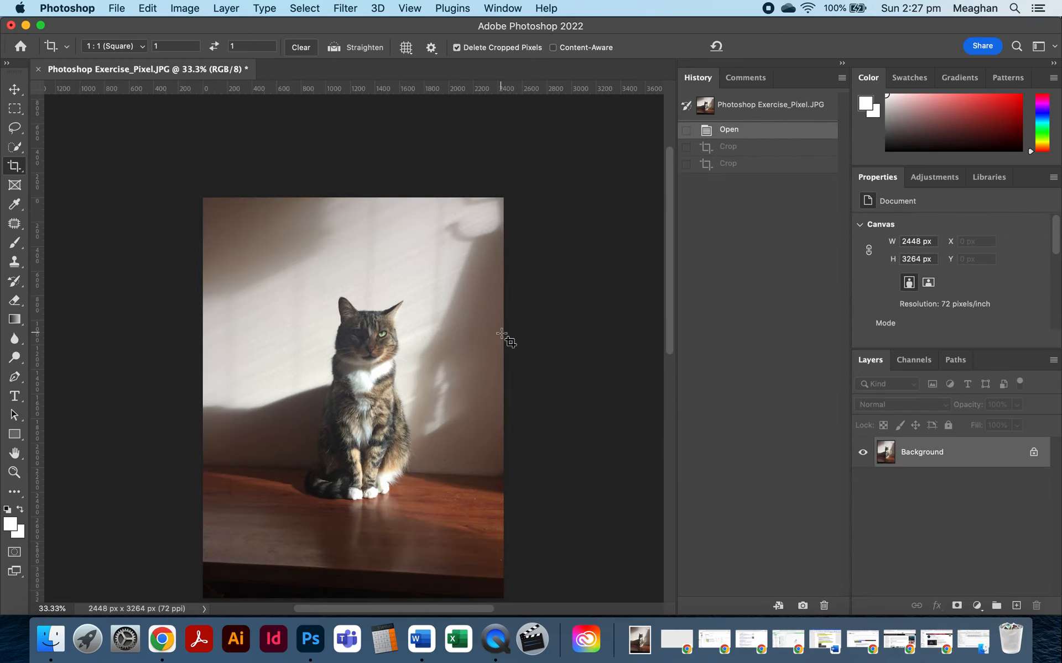
pyautogui.scroll(-3, 502, 335)
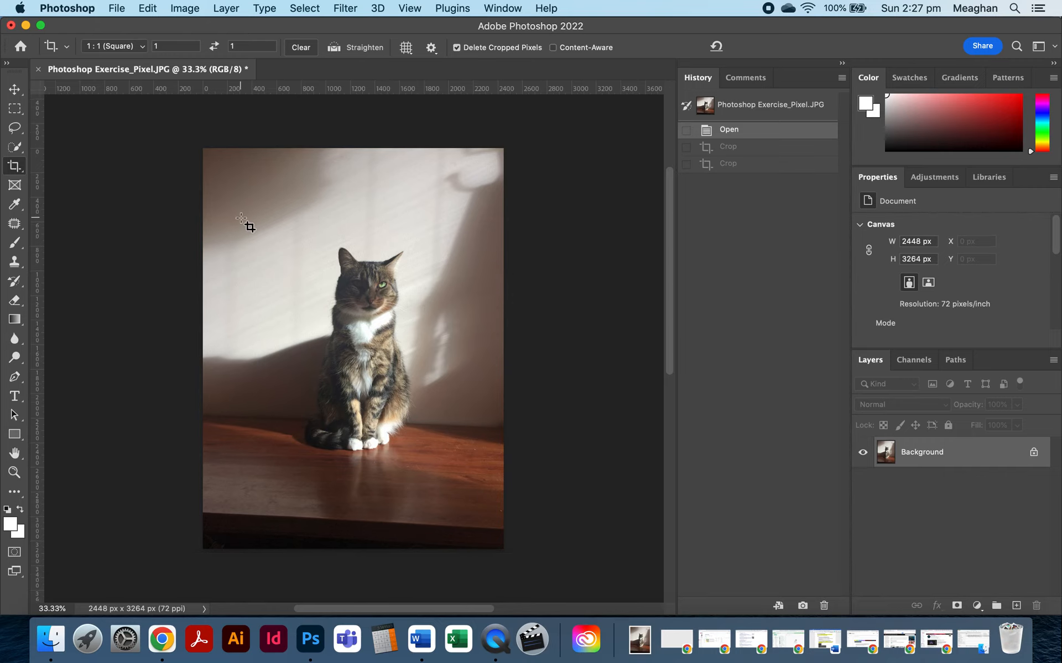
pyautogui.moveTo(247, 220)
pyautogui.mouseDown()
pyautogui.moveTo(338, 302)
pyautogui.moveTo(484, 491)
pyautogui.moveTo(467, 462)
pyautogui.moveTo(479, 472)
pyautogui.mouseUp()
pyautogui.moveTo(228, 224)
pyautogui.mouseDown()
pyautogui.moveTo(238, 225)
pyautogui.moveTo(224, 217)
pyautogui.mouseUp()
pyautogui.moveTo(404, 379); pyautogui.dragTo(396, 370)
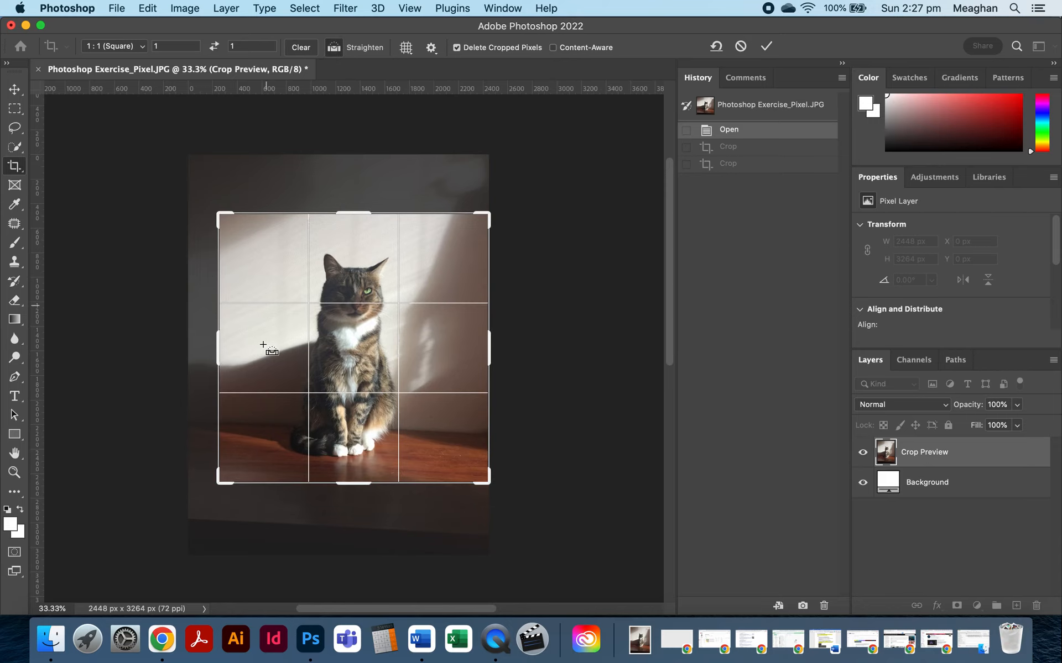
# Straighten the photo along the back edge of the table, turn off Delete Cropped Pixels, and apply the crop.
pyautogui.moveTo(258, 424); pyautogui.dragTo(466, 437)
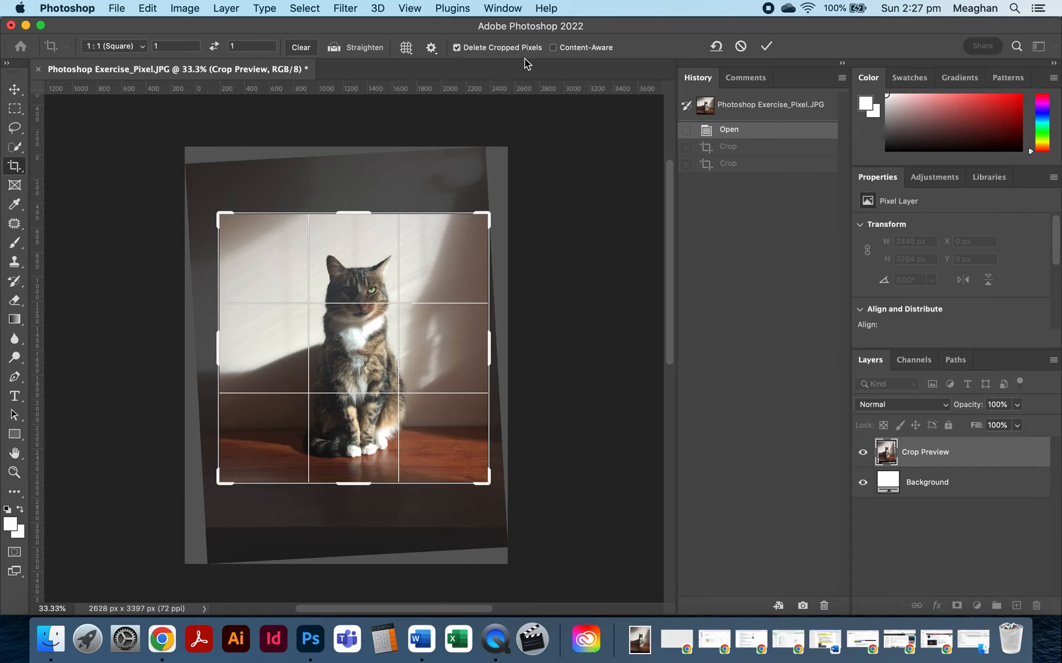
pyautogui.click(457, 47)
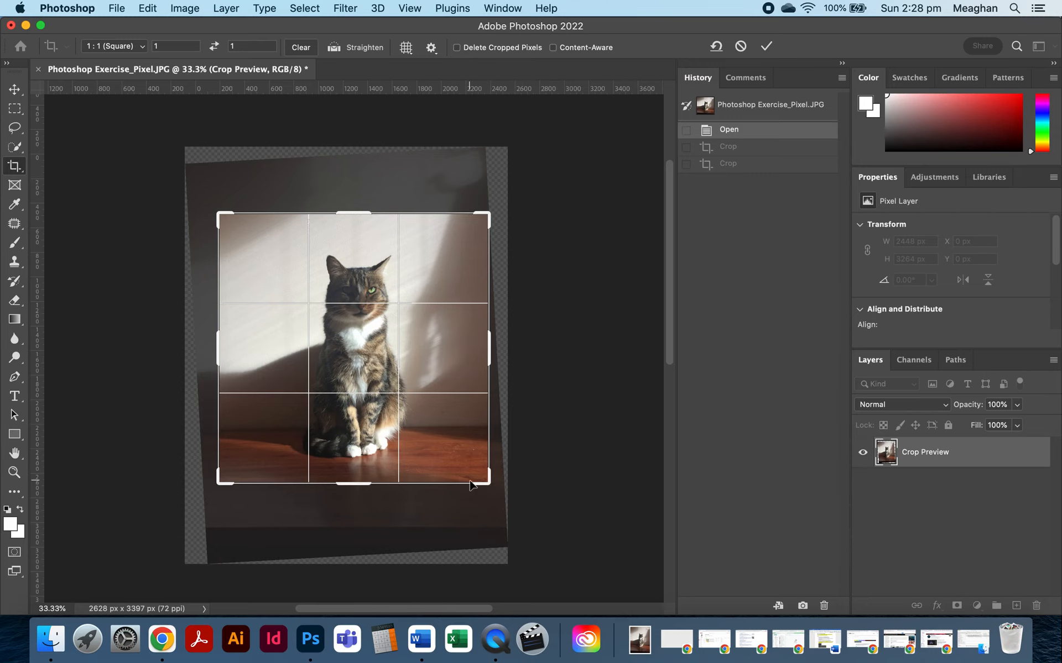
pyautogui.press('Return')
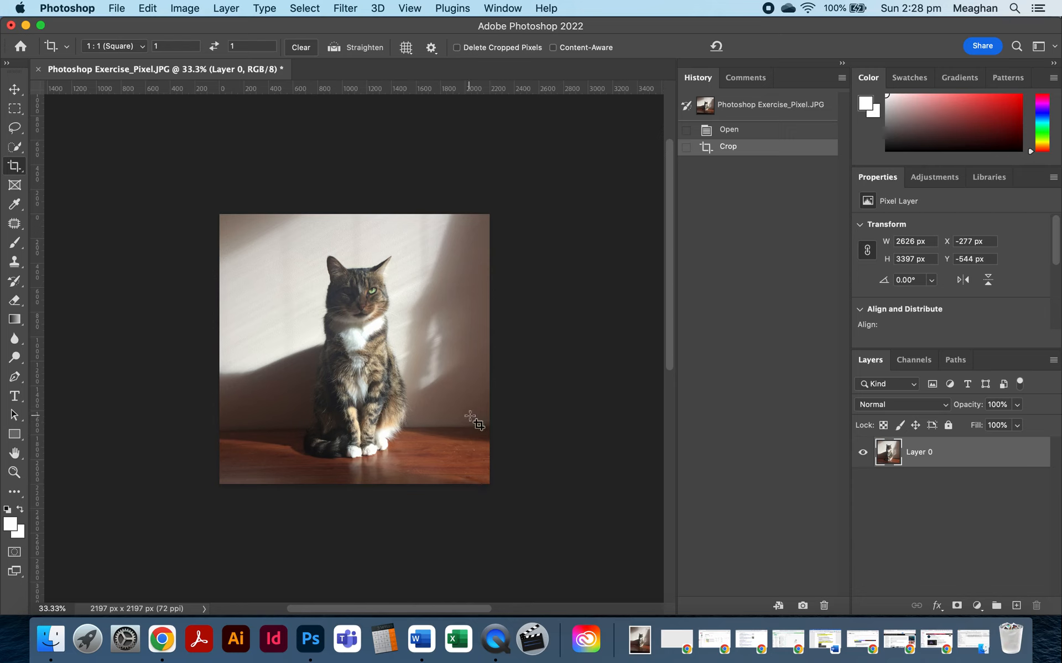
# Reopen the crop to bring back the hidden surroundings, try a slightly larger square area, shrink it again, and reapply the crop.
pyautogui.click(440, 397)
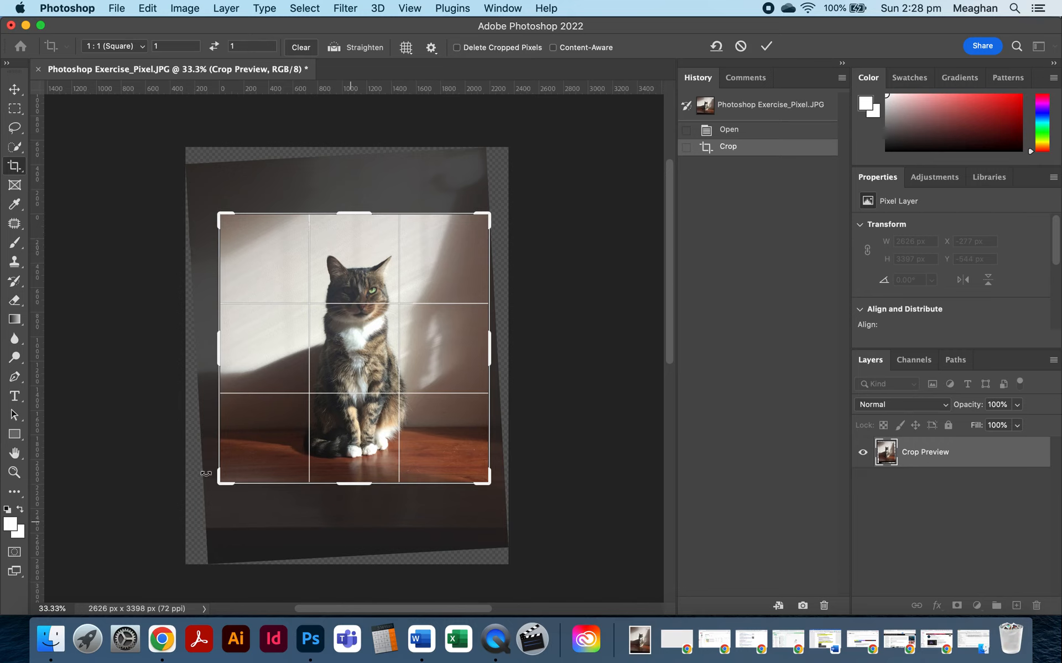
pyautogui.moveTo(347, 486); pyautogui.dragTo(349, 494)
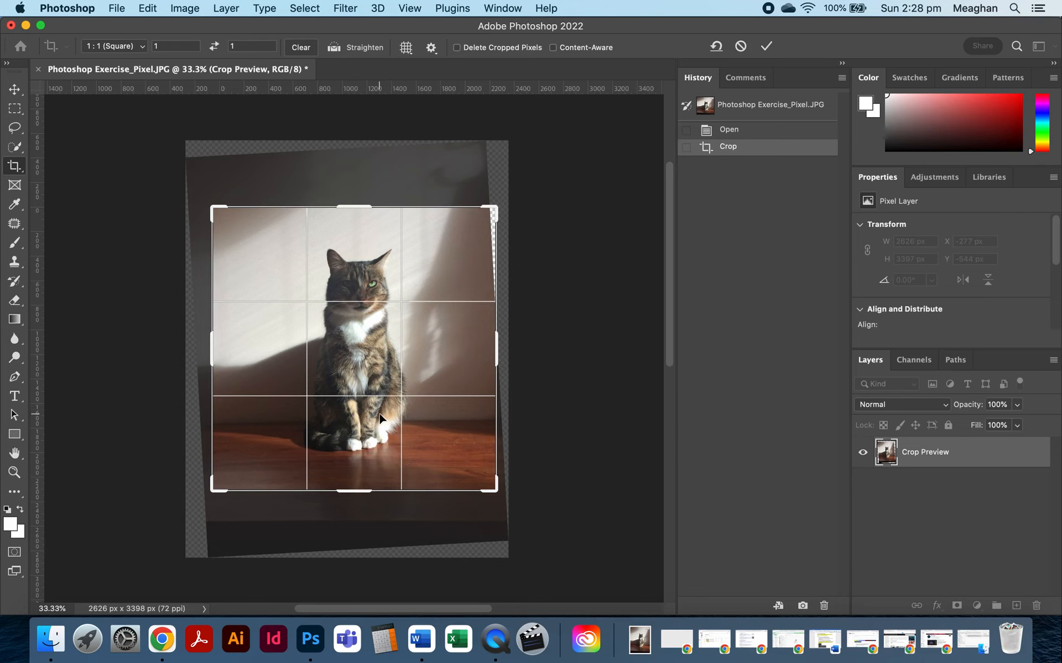
pyautogui.moveTo(378, 416); pyautogui.dragTo(377, 425)
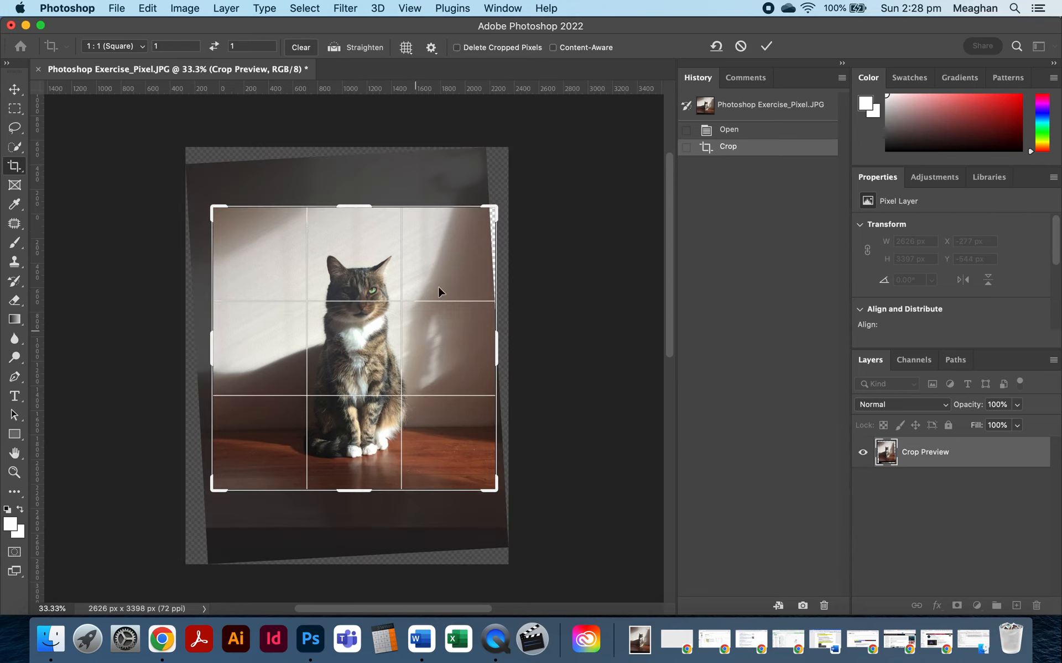
pyautogui.moveTo(496, 209); pyautogui.dragTo(494, 212)
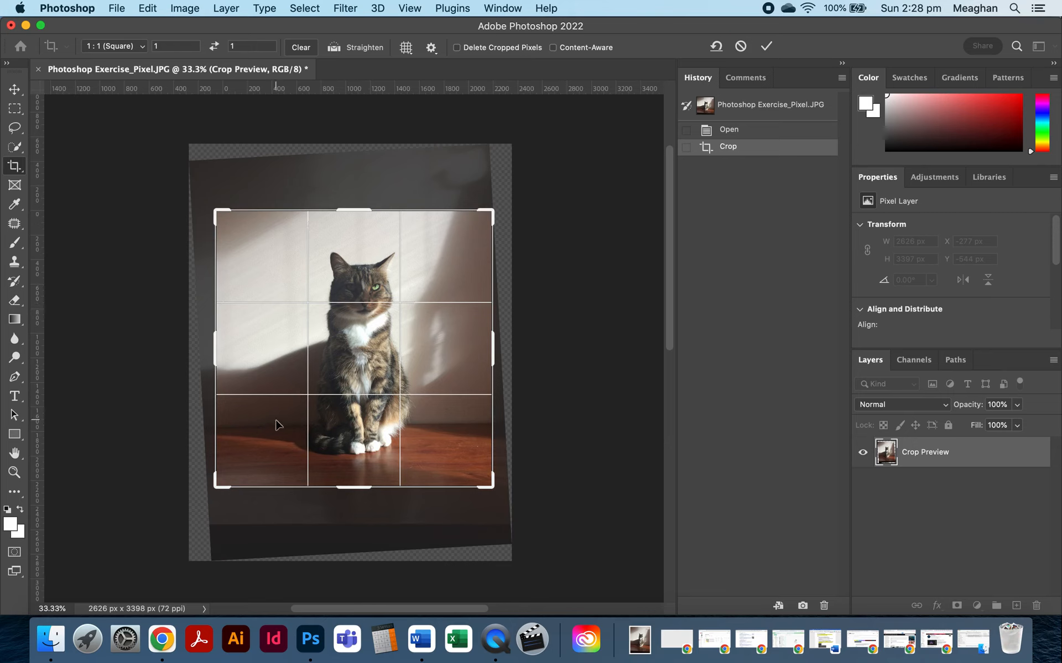
pyautogui.moveTo(215, 488); pyautogui.dragTo(217, 484)
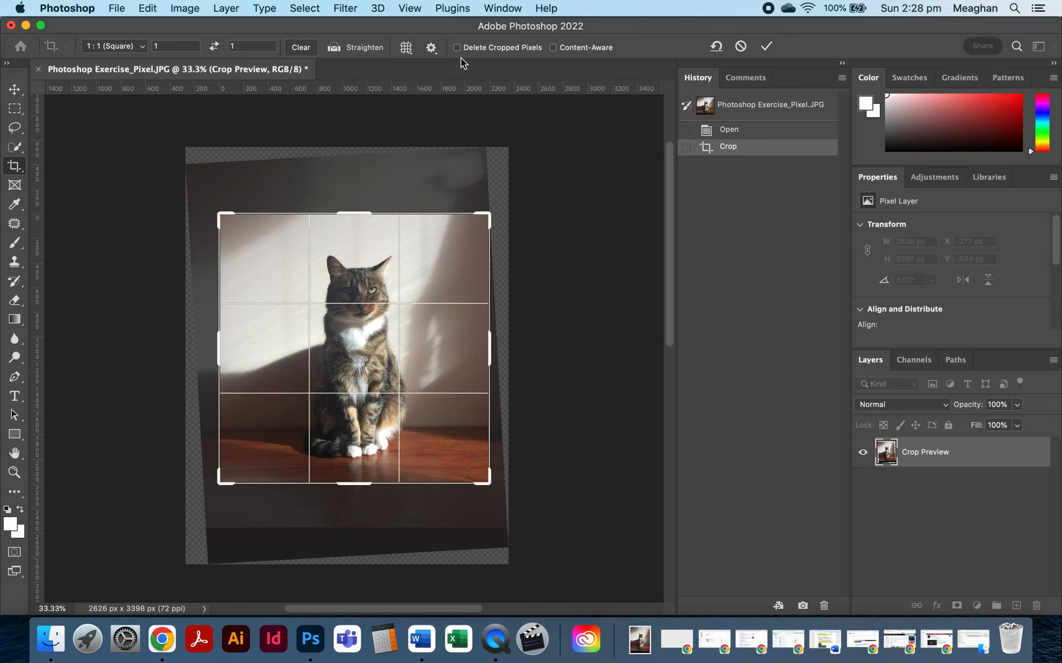
pyautogui.press('Return')
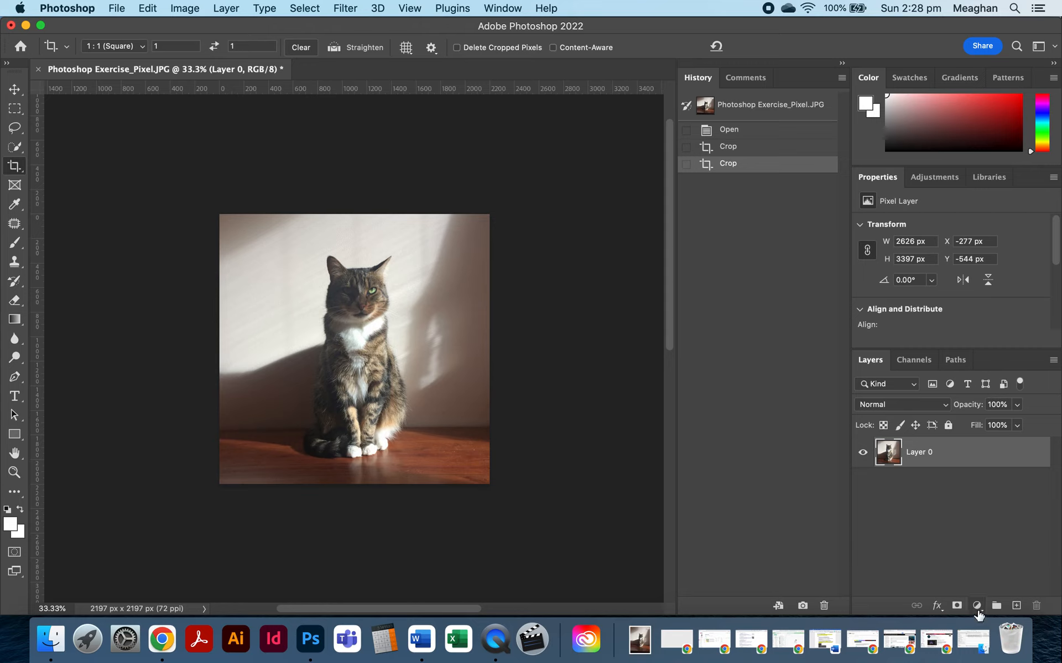
# Add a Brightness/Contrast adjustment layer above the cat photo and lower its brightness to -81.
pyautogui.click(977, 606)
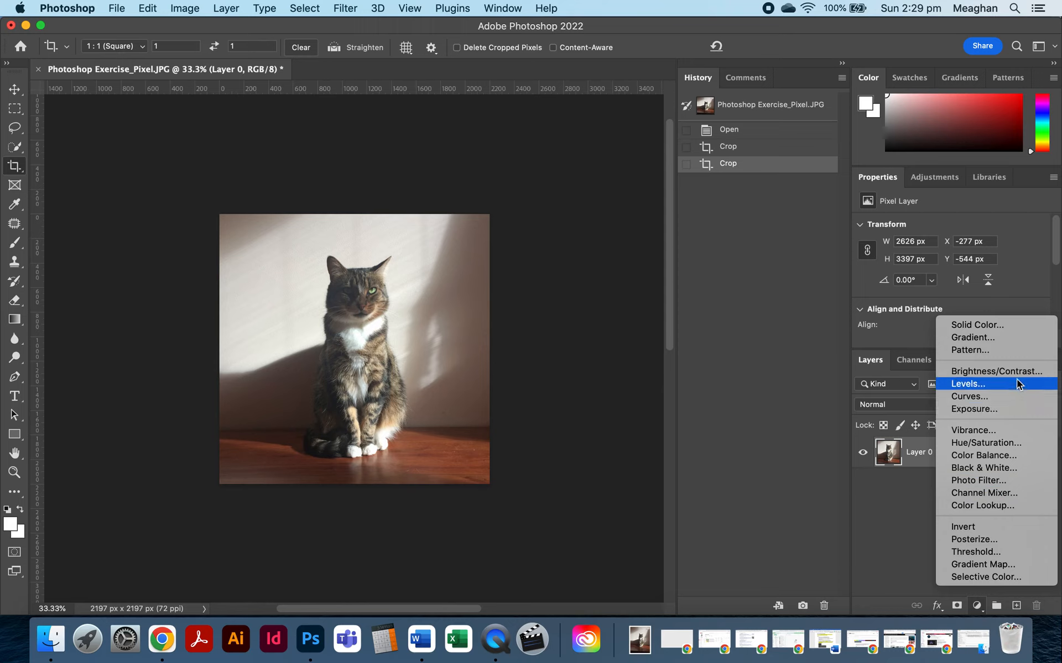
pyautogui.click(995, 372)
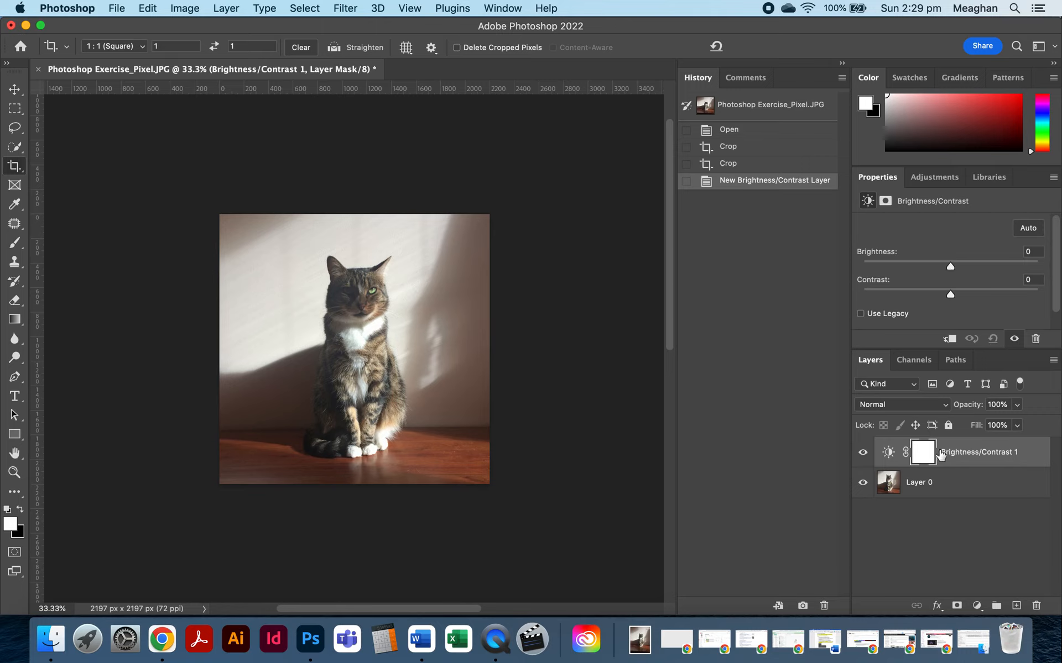
pyautogui.moveTo(950, 267); pyautogui.dragTo(904, 267)
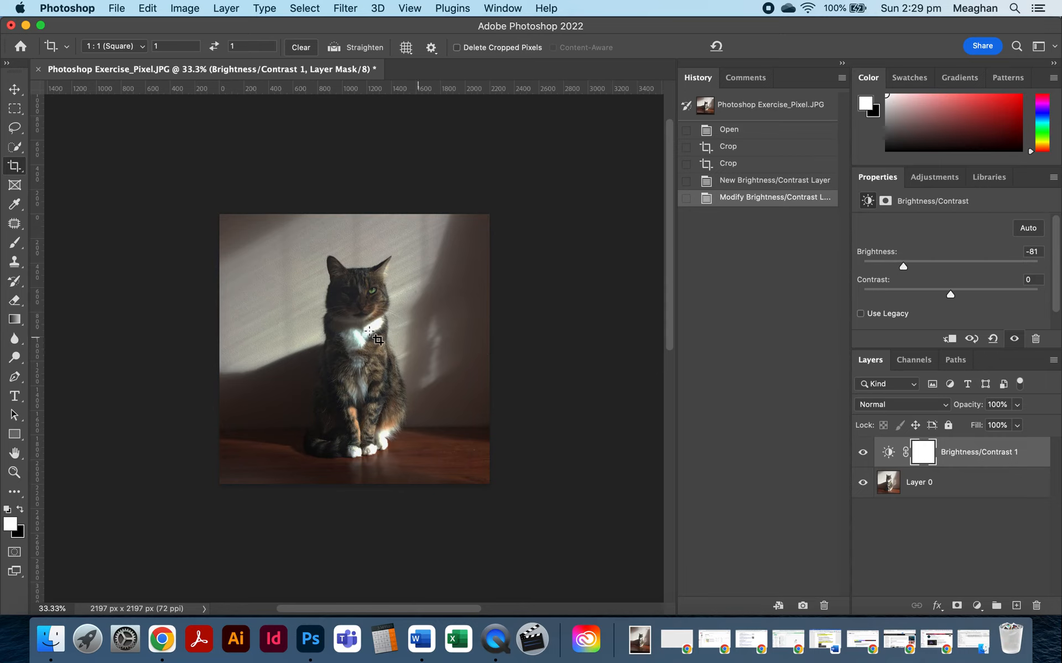
# Set the Brightness/Contrast adjustment to brightness 11 and contrast 40, and deselect the layer.
pyautogui.scroll(2, 367, 330)
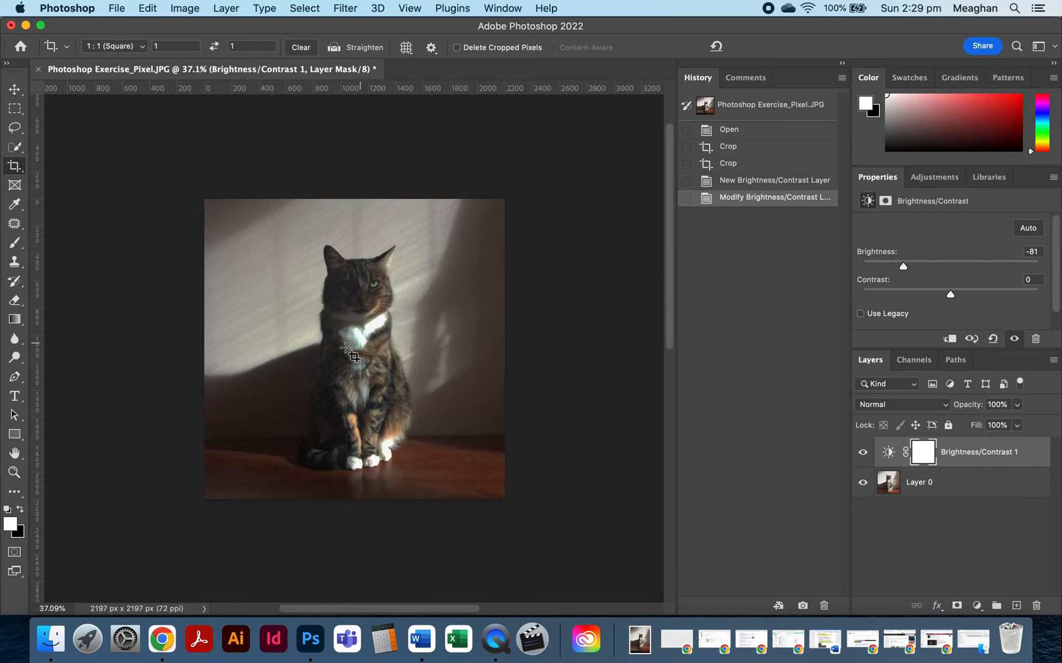
pyautogui.scroll(2, 345, 347)
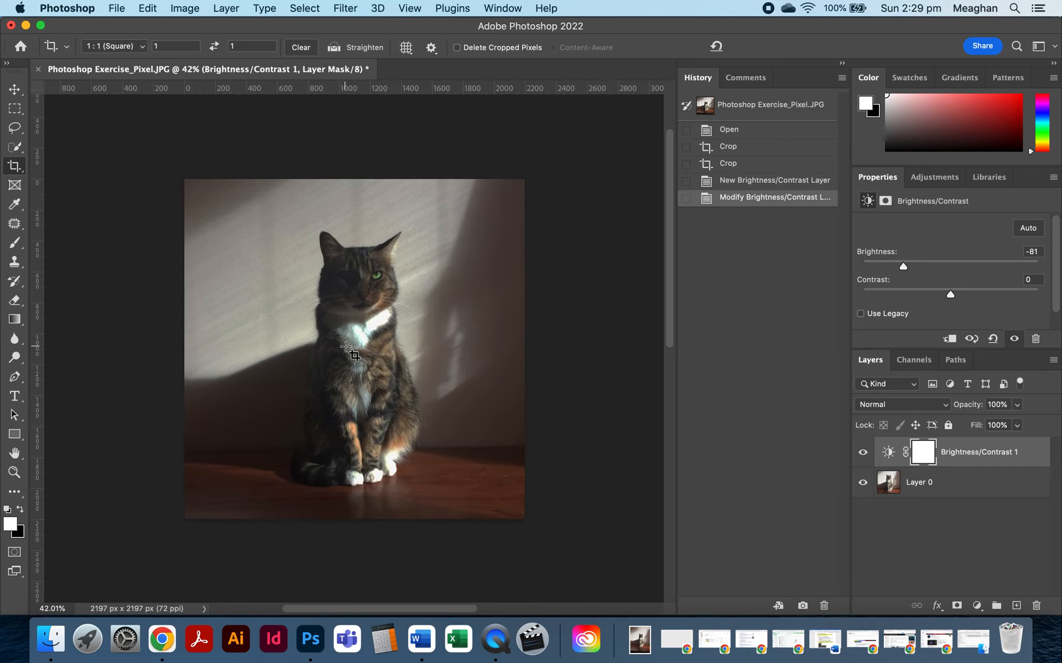
pyautogui.scroll(2, 346, 347)
pyautogui.moveTo(903, 266); pyautogui.dragTo(903, 299)
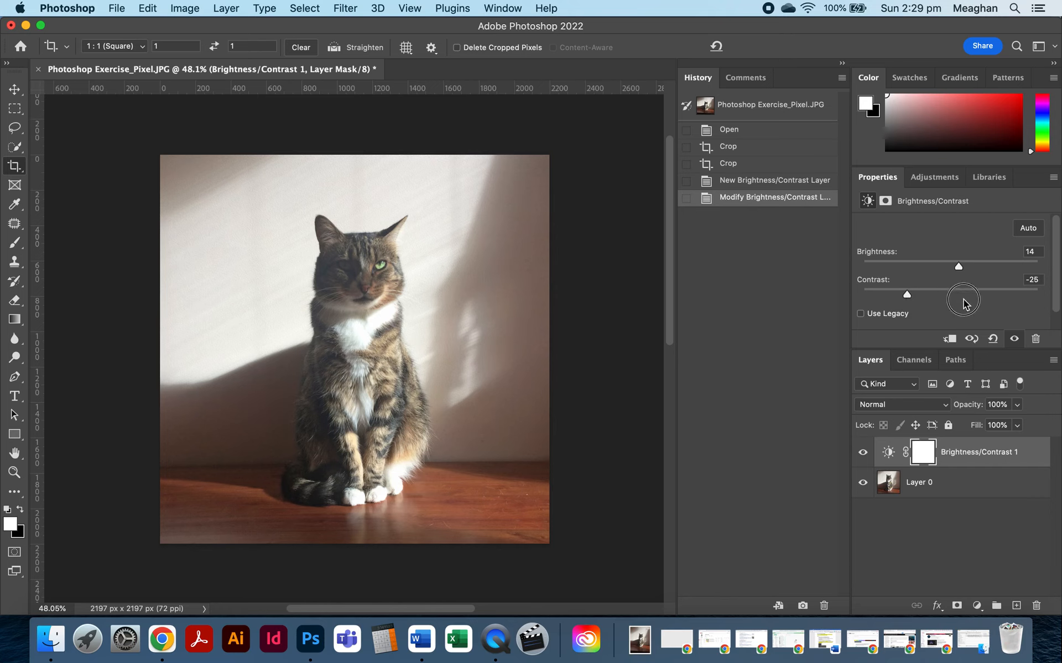
pyautogui.moveTo(969, 305); pyautogui.dragTo(1009, 301)
pyautogui.moveTo(960, 268)
pyautogui.mouseDown()
pyautogui.moveTo(918, 269)
pyautogui.moveTo(959, 269)
pyautogui.moveTo(950, 268)
pyautogui.mouseUp()
pyautogui.moveTo(1007, 296)
pyautogui.mouseDown()
pyautogui.moveTo(958, 296)
pyautogui.moveTo(976, 297)
pyautogui.moveTo(955, 269)
pyautogui.moveTo(986, 295)
pyautogui.mouseUp()
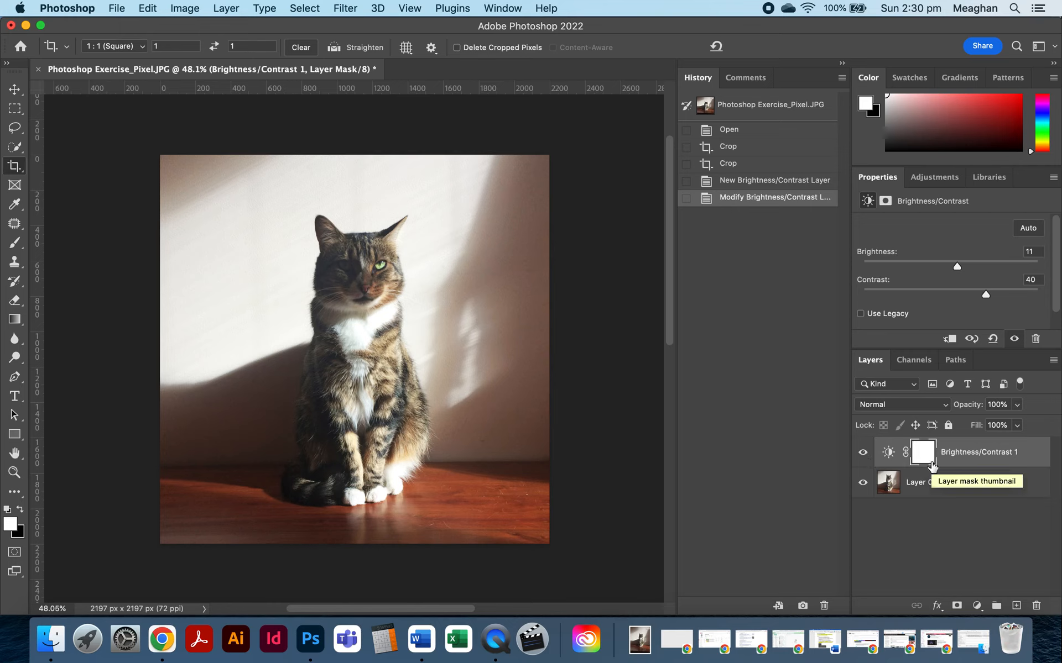
pyautogui.click(929, 557)
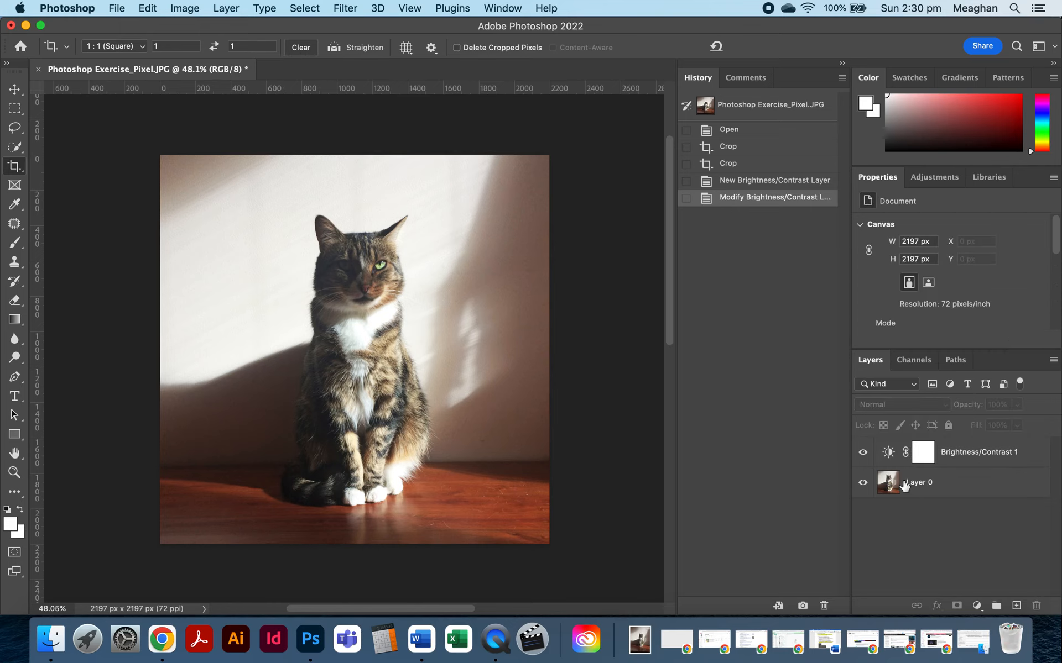
# Toggle the Brightness/Contrast layer's visibility repeatedly to compare the cat photo before and after the adjustment.
pyautogui.click(863, 453)
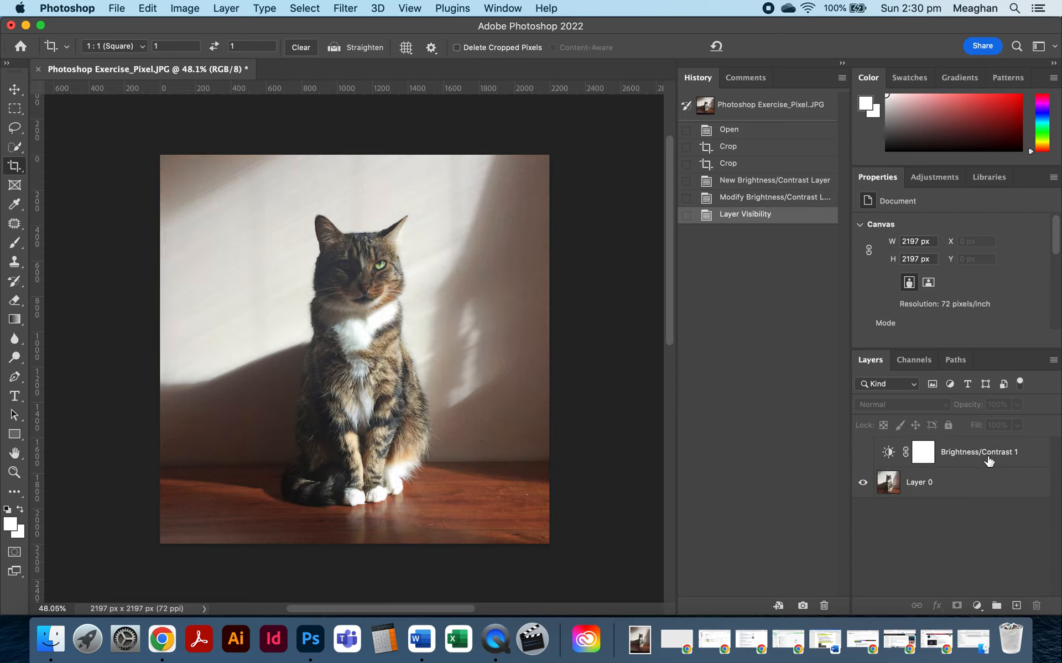
pyautogui.click(863, 453)
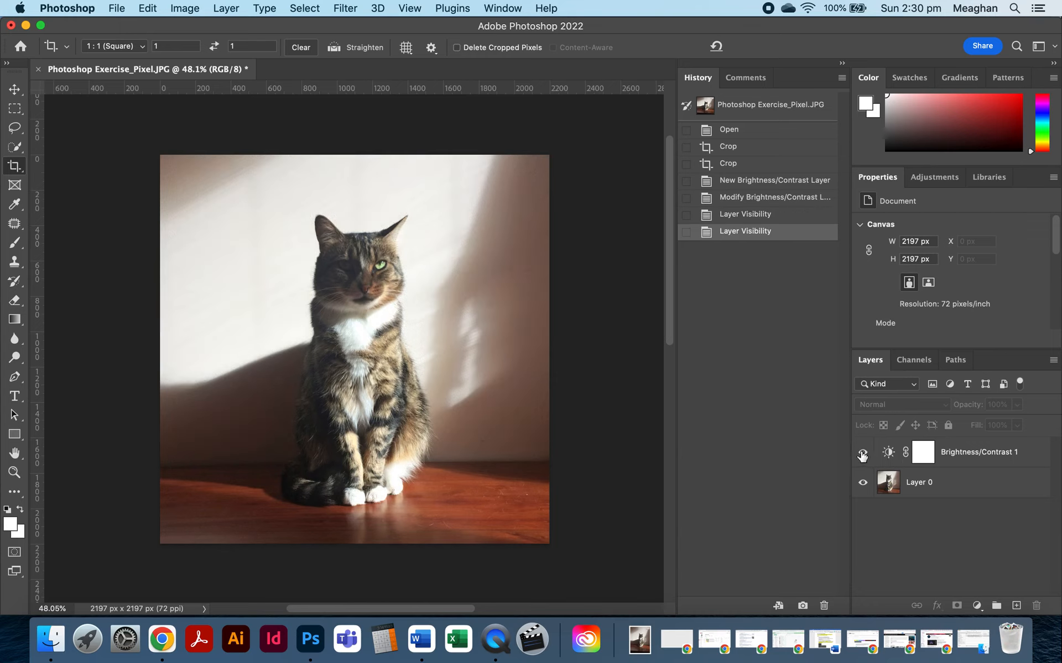
pyautogui.click(862, 454)
pyautogui.click(862, 454)
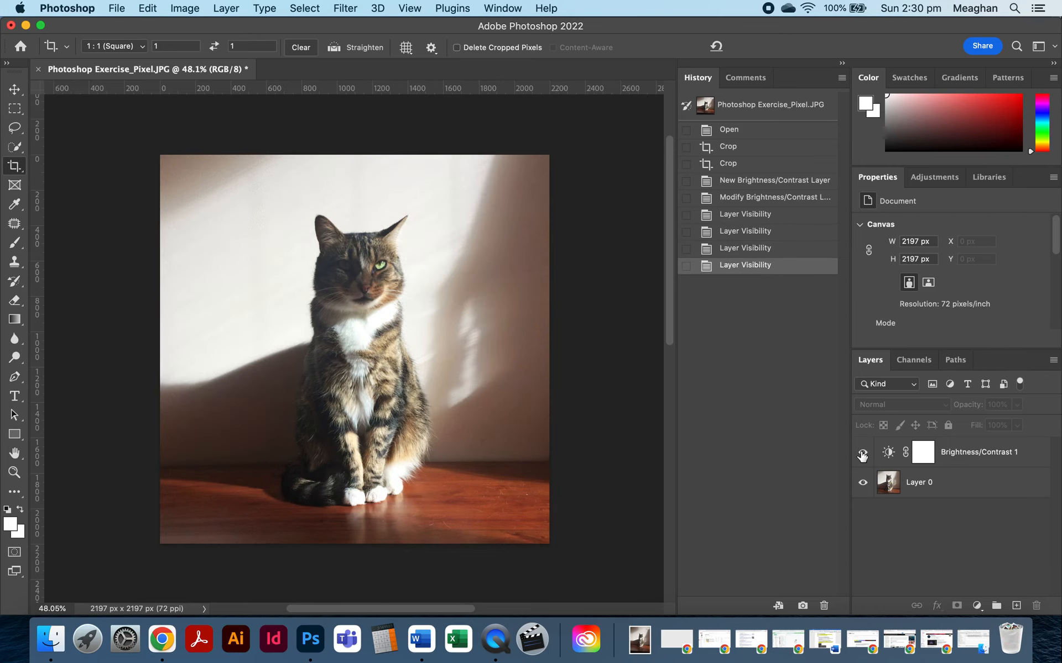
pyautogui.click(862, 455)
pyautogui.click(862, 454)
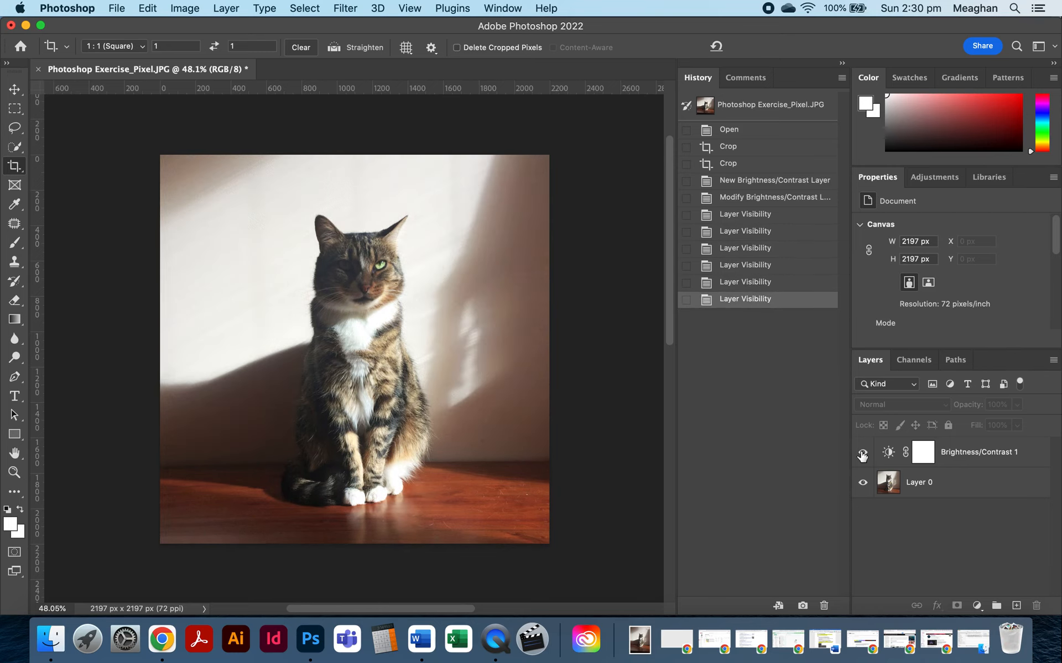
pyautogui.click(862, 455)
pyautogui.click(862, 454)
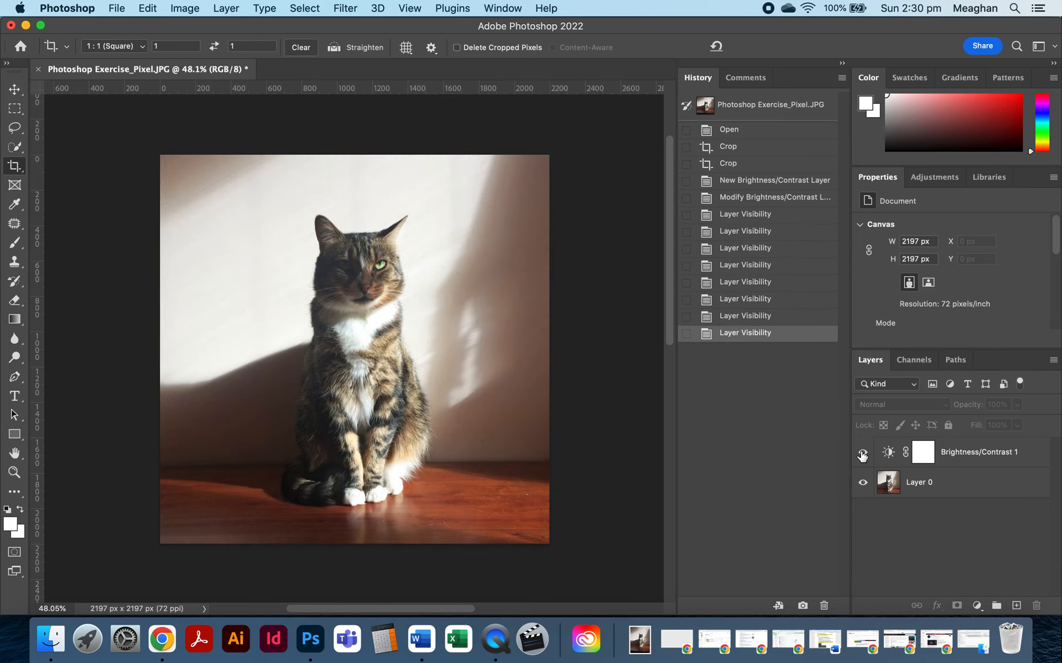
pyautogui.click(862, 454)
pyautogui.click(862, 455)
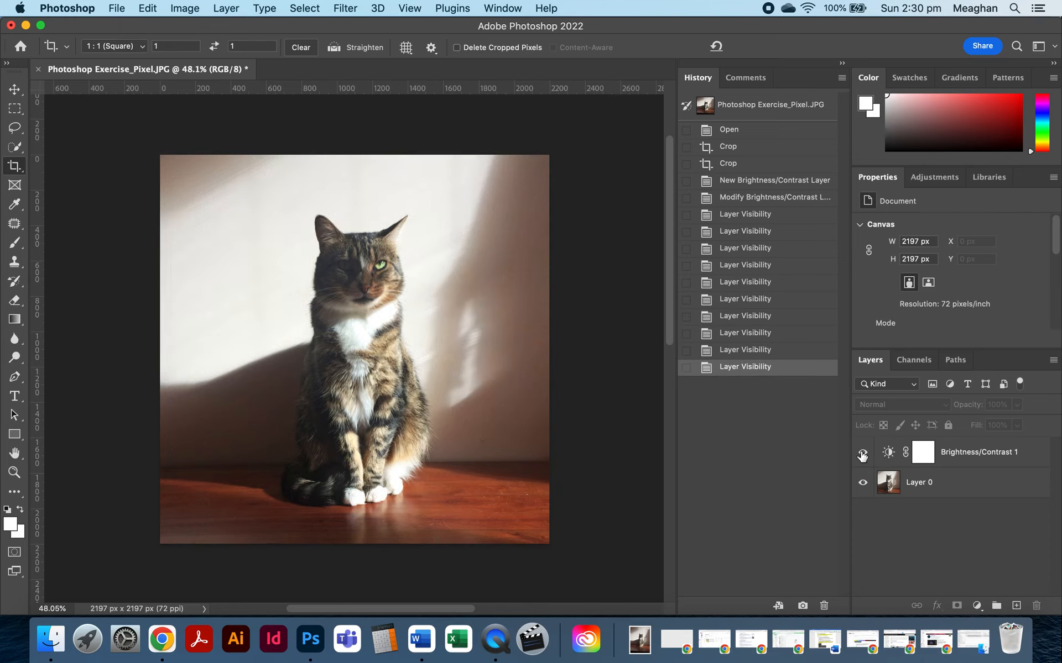
pyautogui.click(862, 455)
pyautogui.click(862, 455)
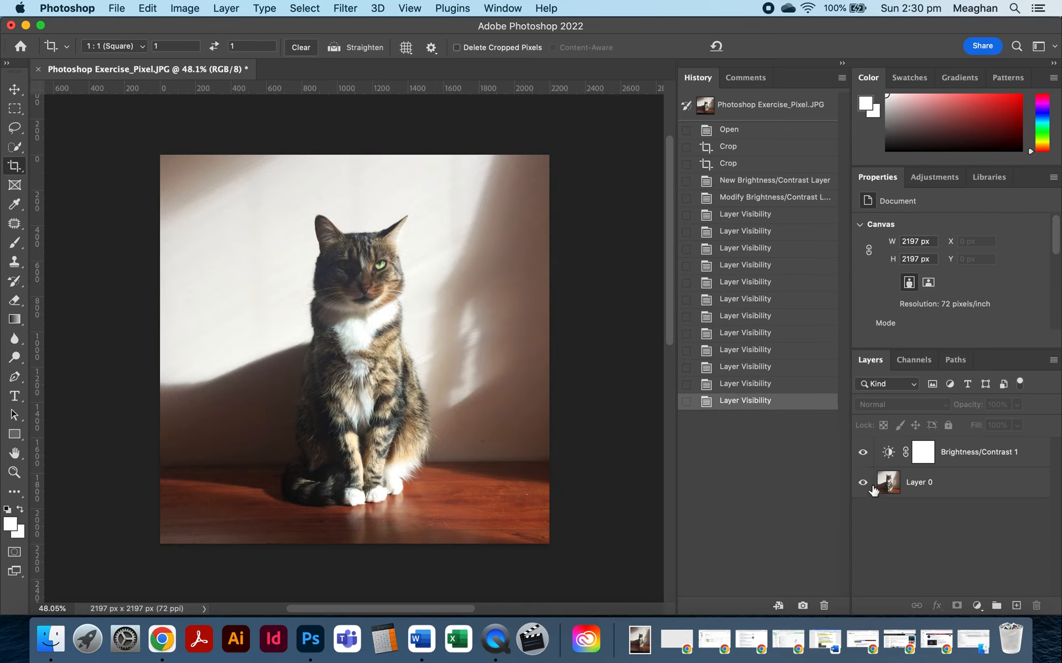
# Hide the Brightness/Contrast layer and add a Levels adjustment layer on top of the stack.
pyautogui.click(862, 453)
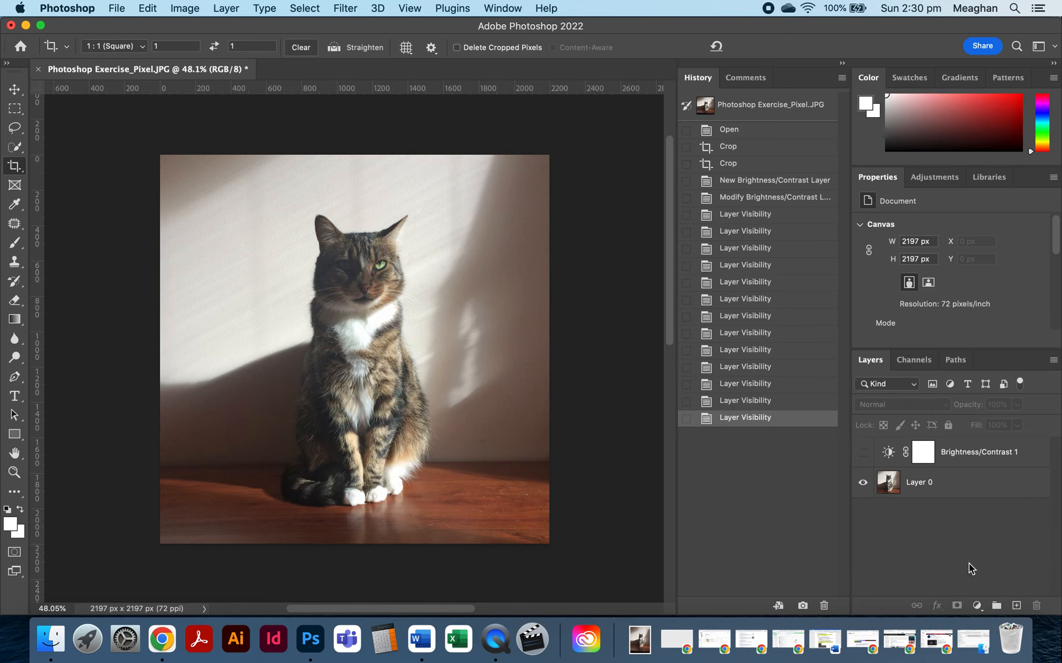
pyautogui.click(977, 606)
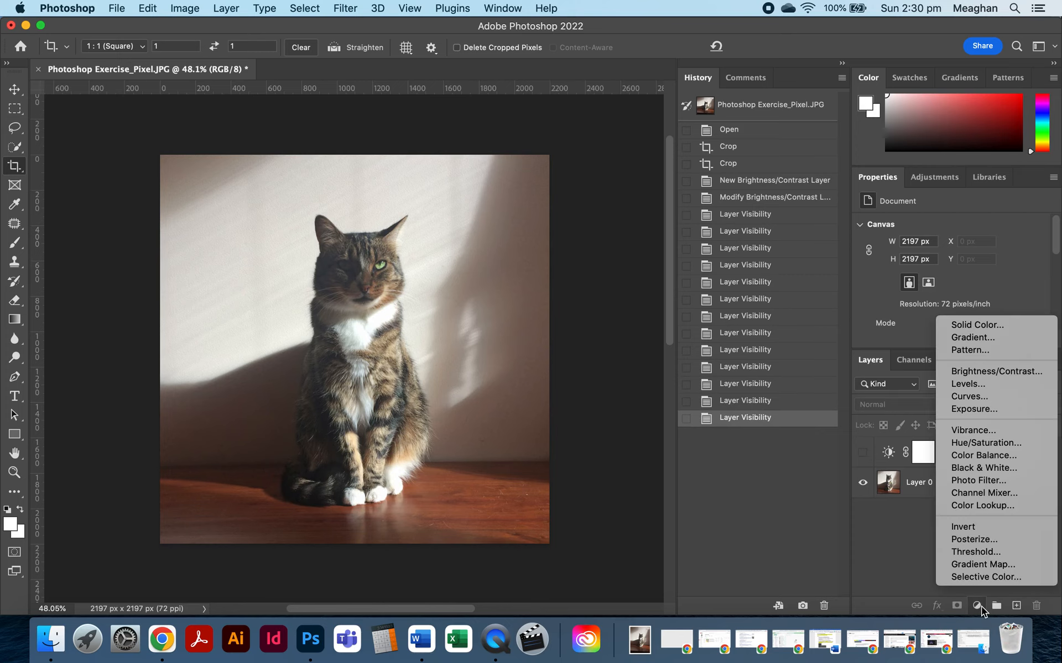
pyautogui.click(984, 385)
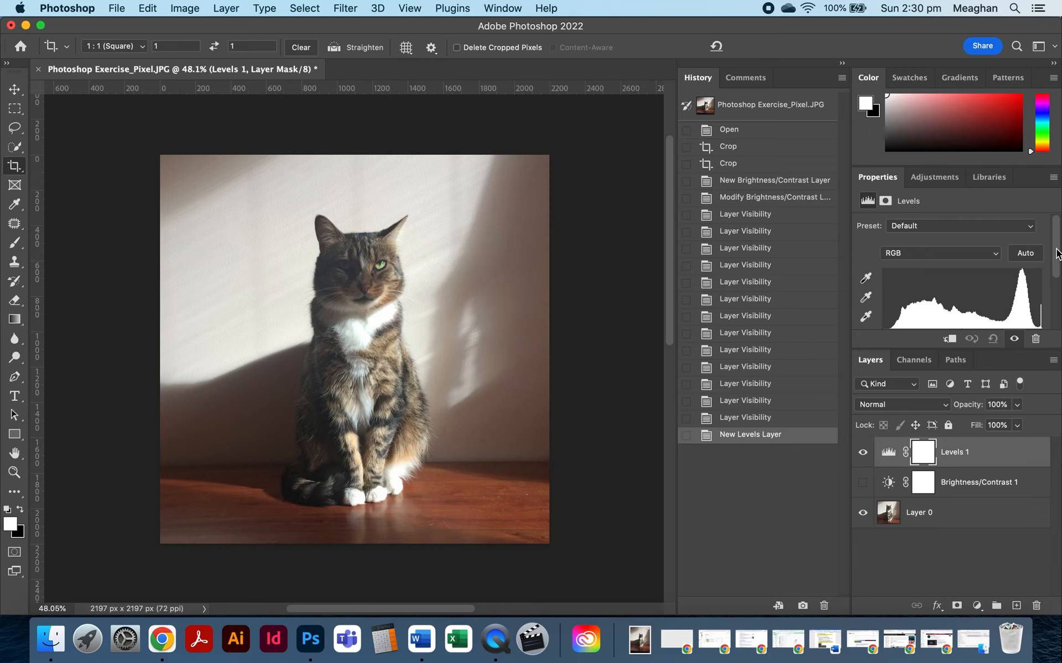
# Move the Levels black and white input points inward to the histogram's edges and shift the midtones slightly darker.
pyautogui.moveTo(1056, 253); pyautogui.dragTo(1056, 268)
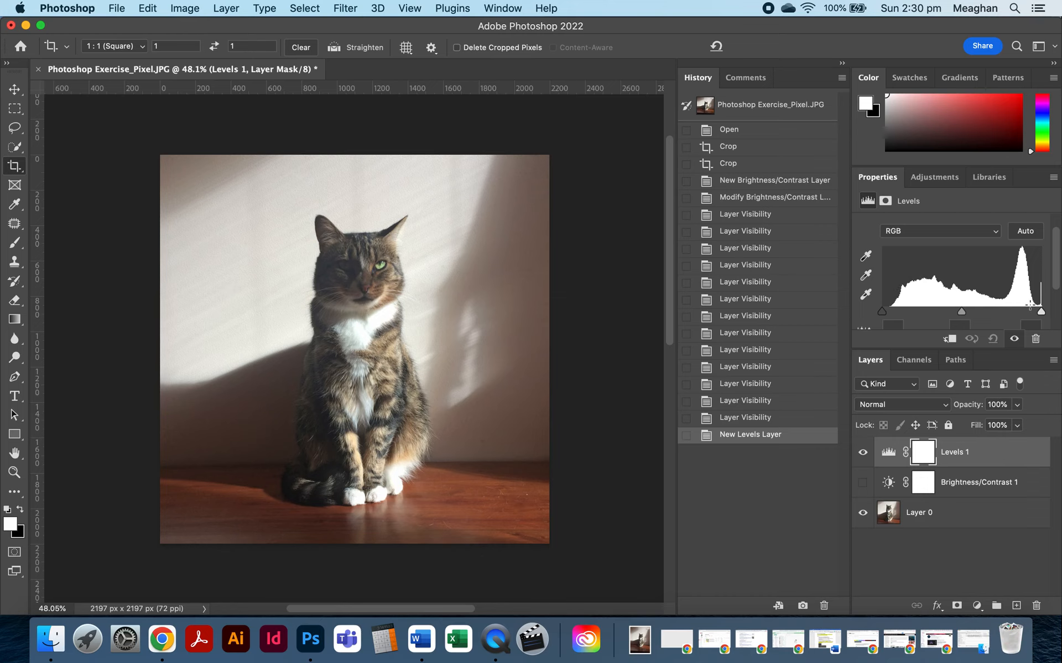
pyautogui.moveTo(1041, 316)
pyautogui.mouseDown()
pyautogui.moveTo(1007, 317)
pyautogui.moveTo(1033, 316)
pyautogui.mouseUp()
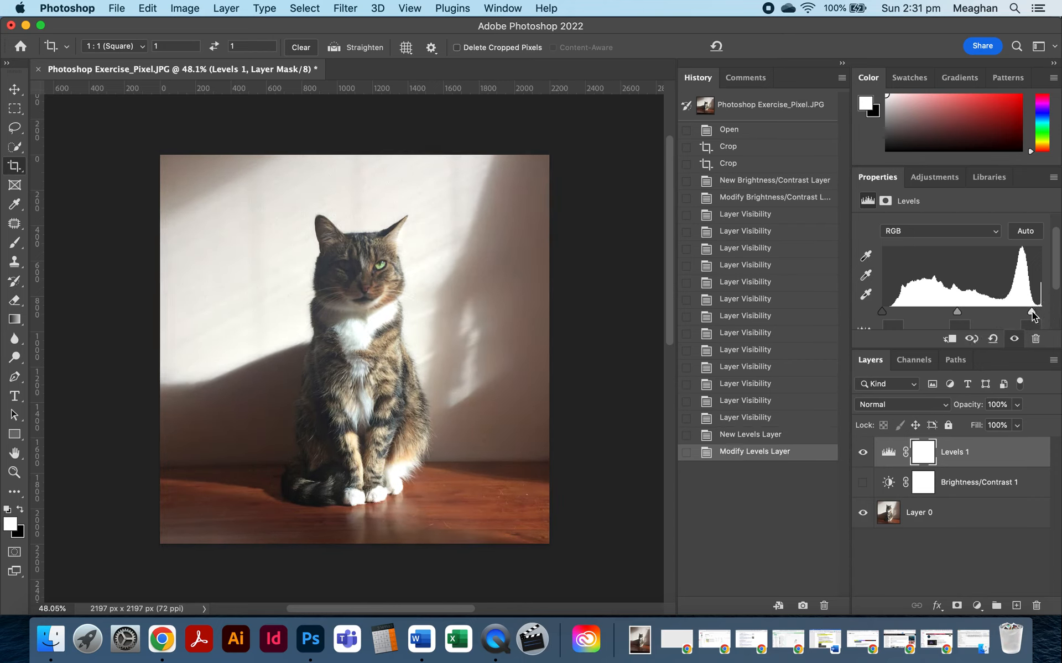
pyautogui.moveTo(882, 314)
pyautogui.mouseDown()
pyautogui.moveTo(904, 315)
pyautogui.moveTo(891, 314)
pyautogui.mouseUp()
pyautogui.moveTo(1032, 313); pyautogui.dragTo(1024, 313)
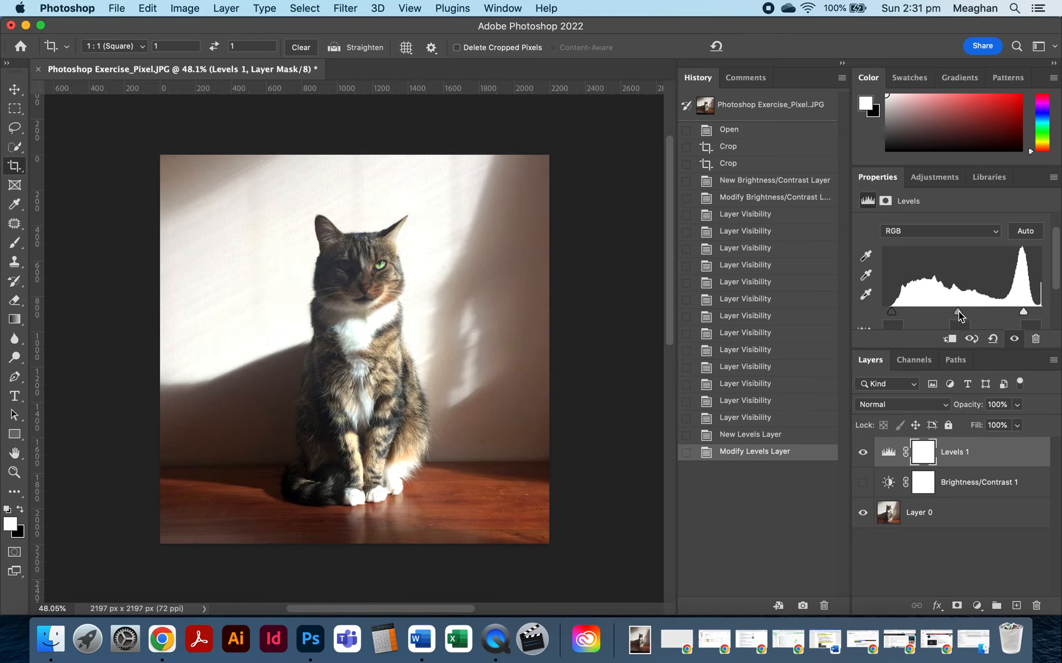
pyautogui.moveTo(958, 314)
pyautogui.mouseDown()
pyautogui.moveTo(946, 313)
pyautogui.moveTo(971, 318)
pyautogui.moveTo(959, 316)
pyautogui.mouseUp()
pyautogui.moveTo(892, 312); pyautogui.dragTo(897, 311)
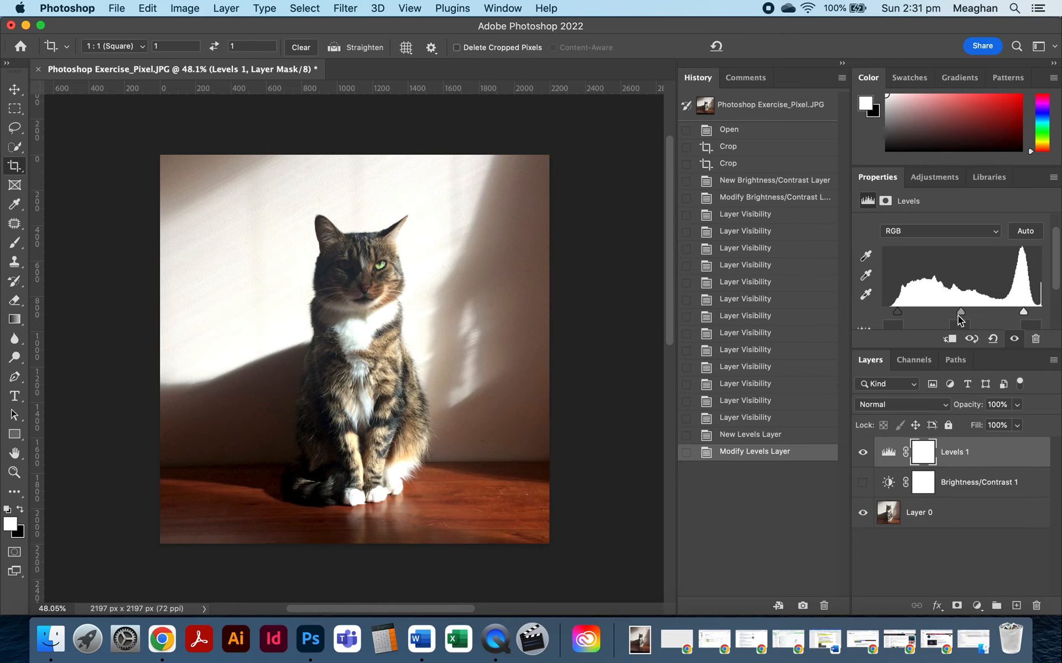
# Toggle the Levels layer's visibility several times to compare the photo with and without the tonal correction.
pyautogui.click(863, 453)
pyautogui.click(863, 453)
pyautogui.click(863, 453)
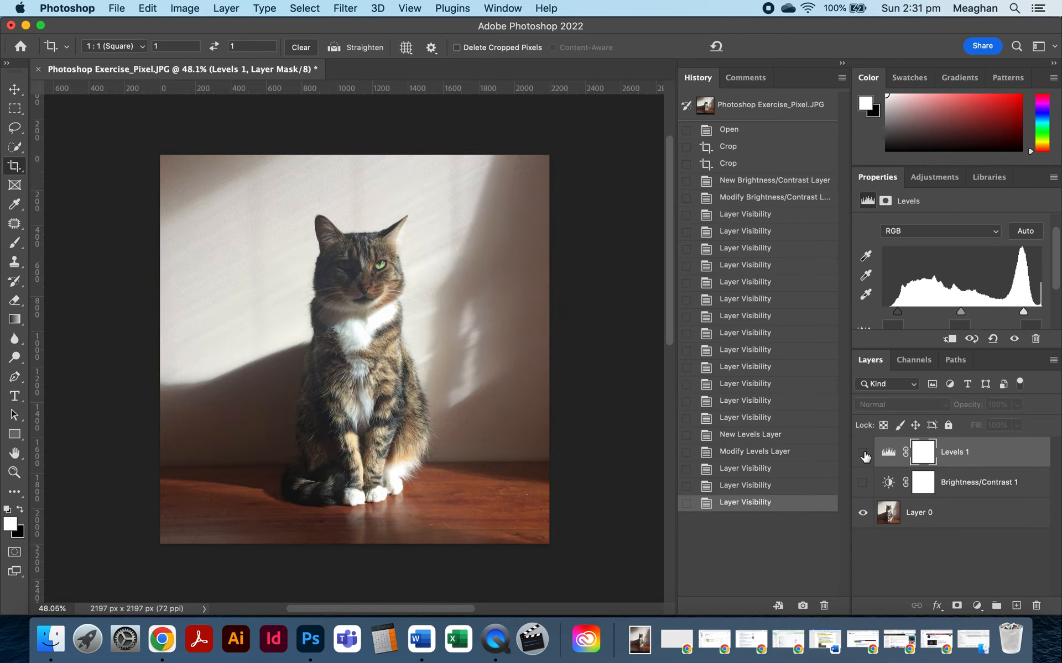
pyautogui.click(863, 453)
pyautogui.click(863, 452)
pyautogui.click(863, 452)
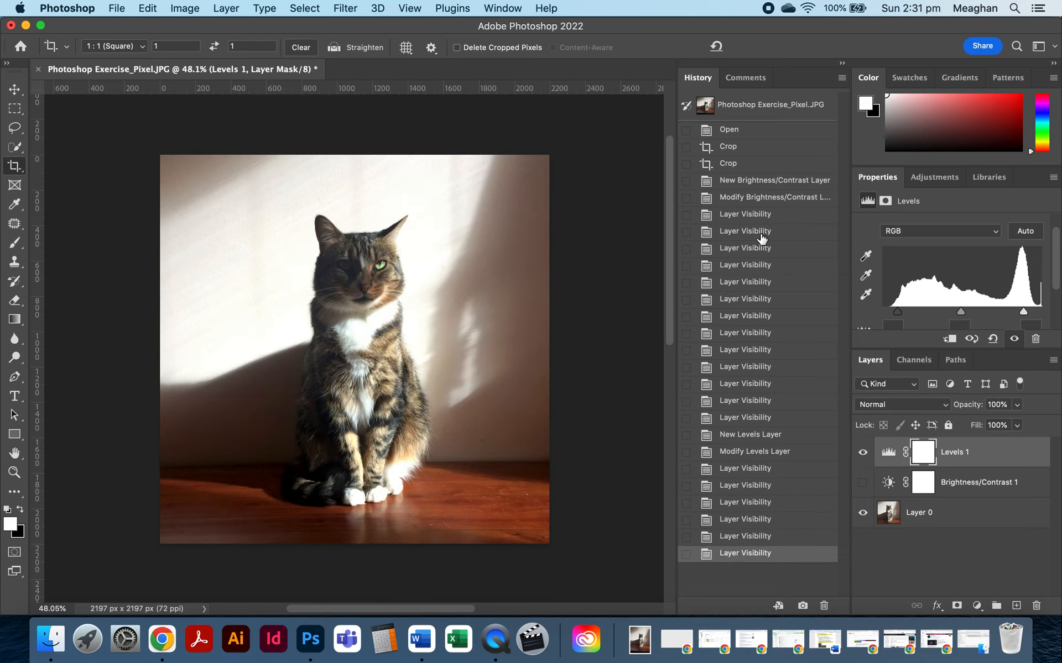
# Step through earlier history states to review the visibility changes and Levels edits, and return to the latest state.
pyautogui.click(750, 335)
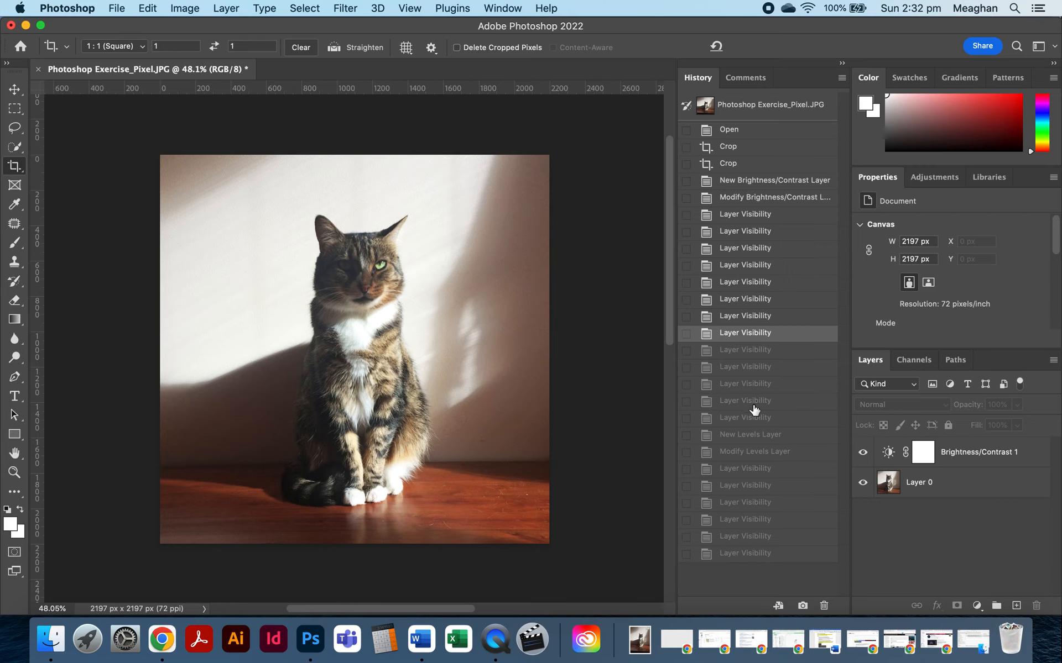
pyautogui.click(744, 266)
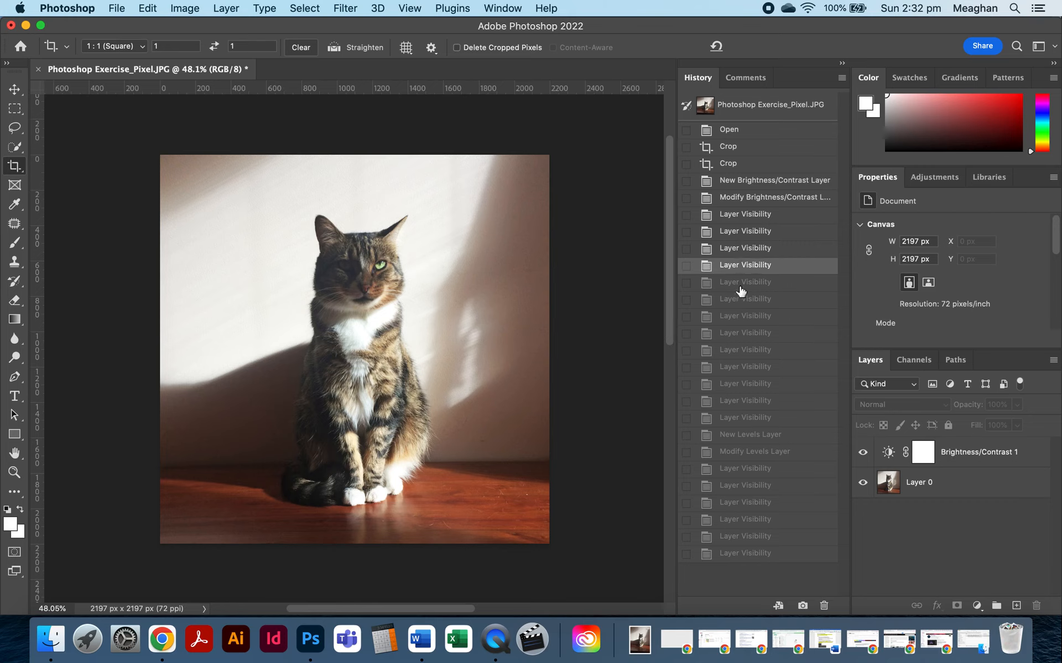
pyautogui.click(744, 368)
pyautogui.click(744, 386)
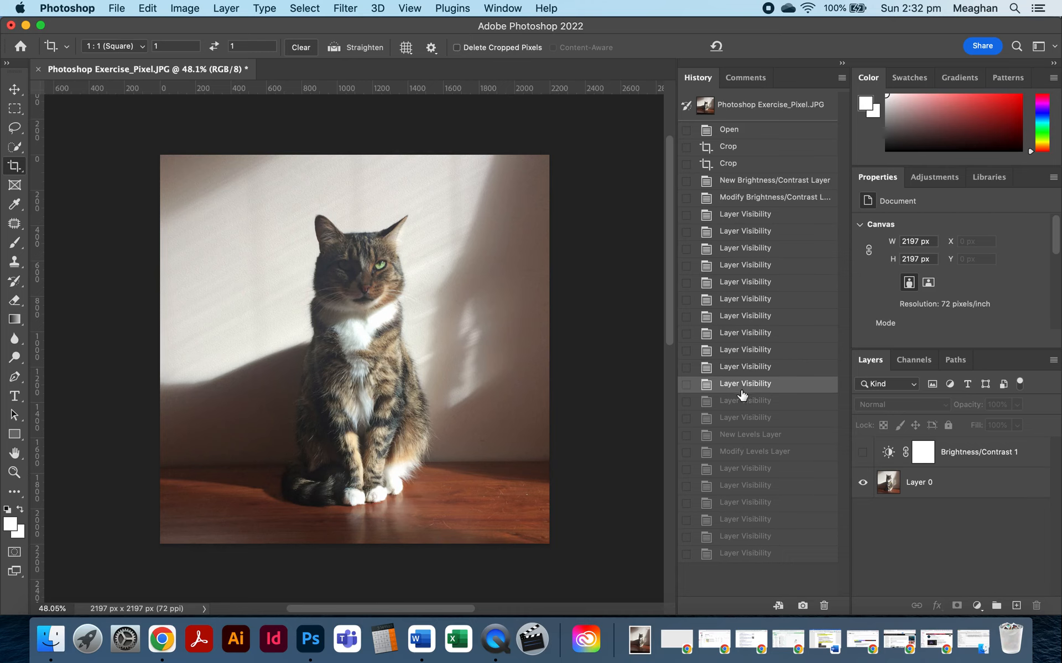
pyautogui.click(745, 402)
pyautogui.click(749, 439)
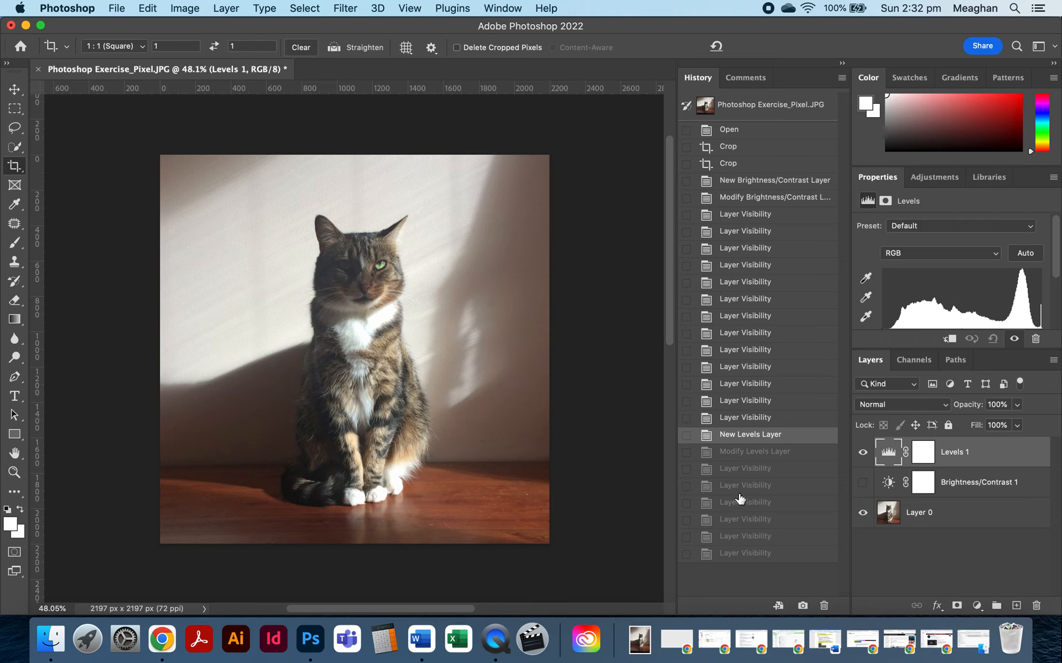
pyautogui.click(753, 452)
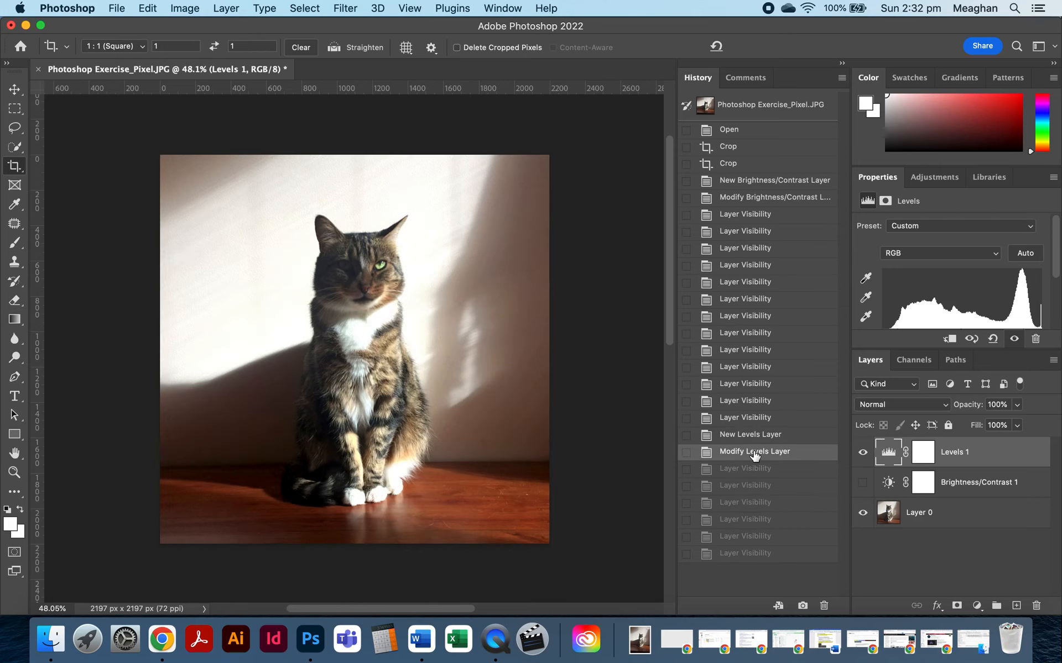
pyautogui.click(753, 334)
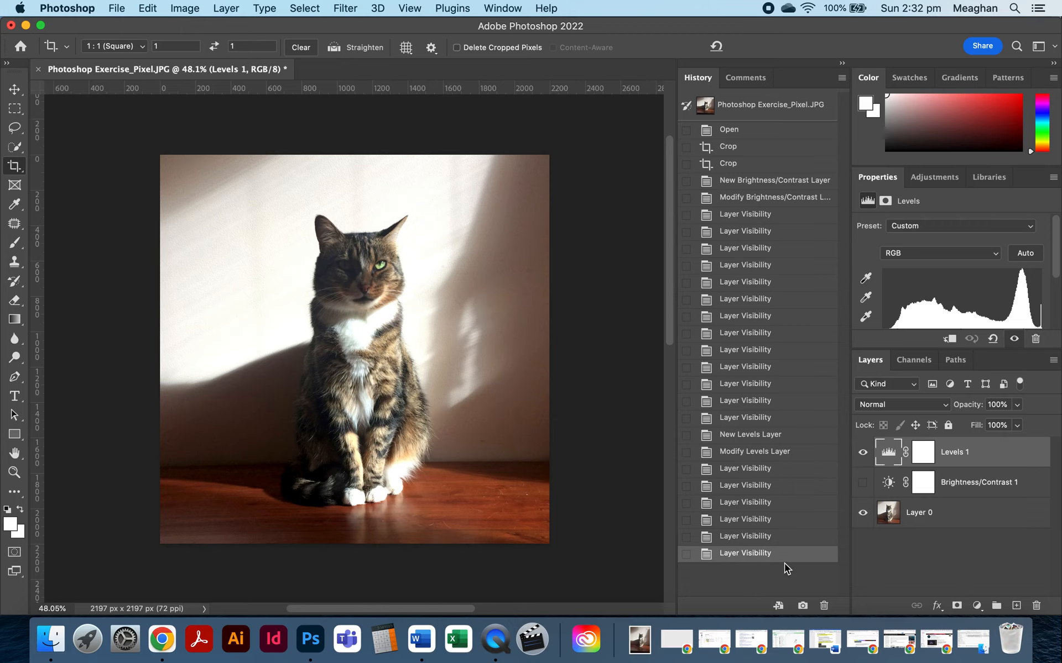
# Hide the Levels layer and add a Hue/Saturation adjustment layer above it.
pyautogui.click(863, 457)
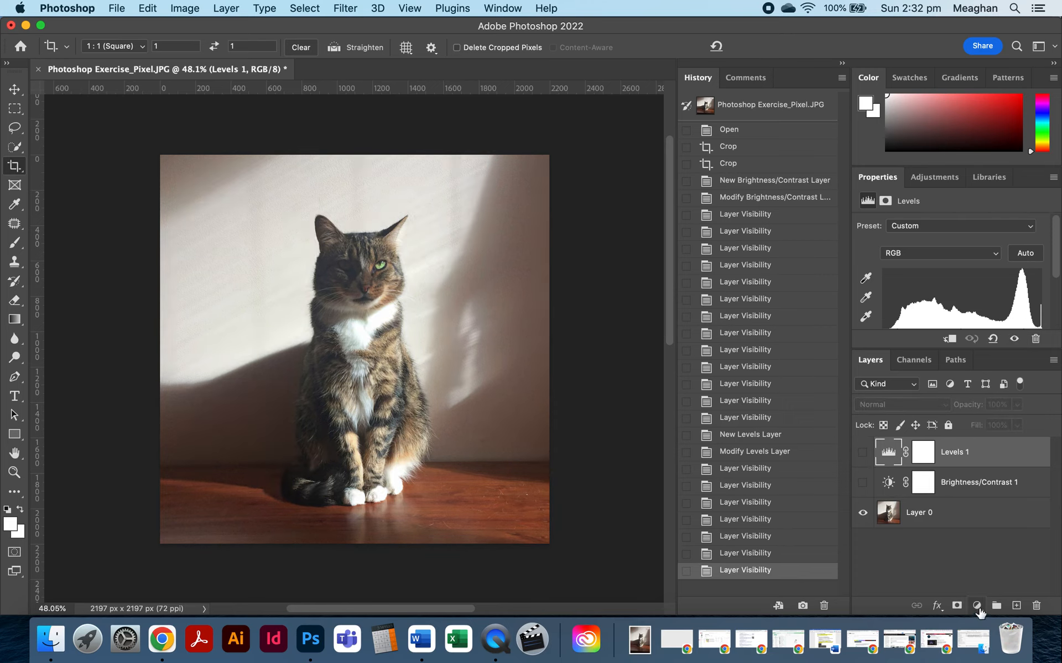
pyautogui.click(977, 606)
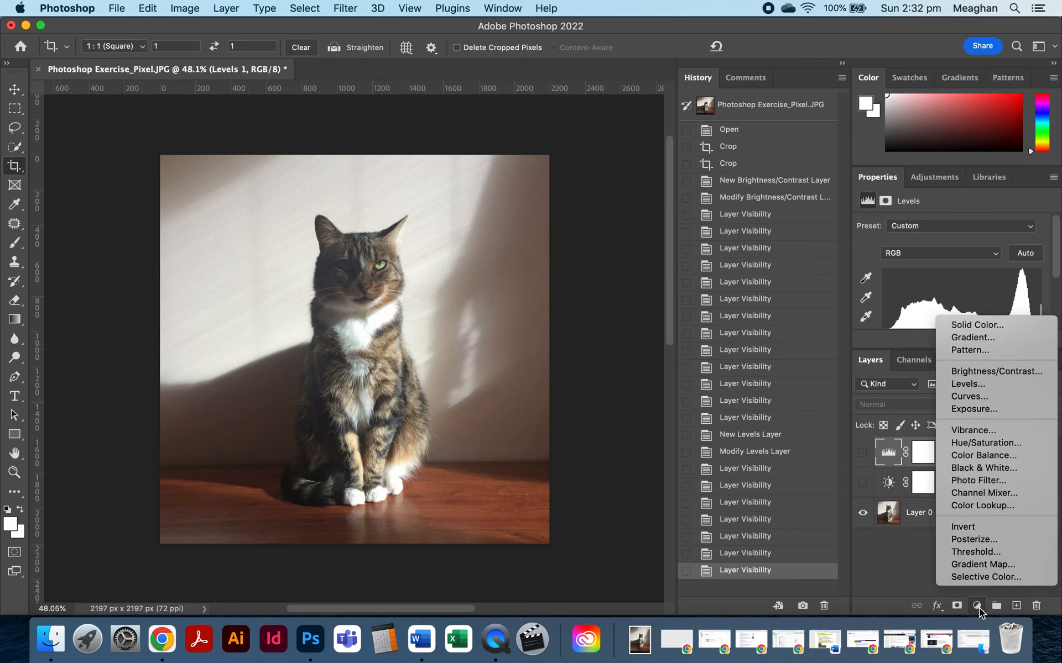
pyautogui.click(1016, 446)
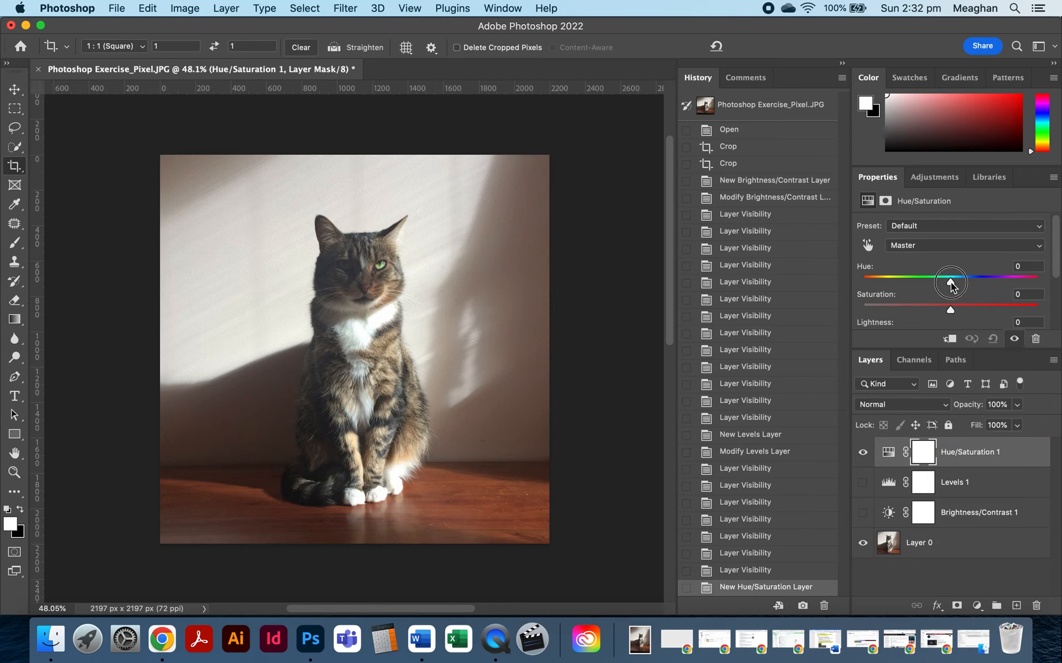
# Set the Hue/Saturation adjustment to hue -79 and saturation +32 for the Master range.
pyautogui.moveTo(950, 283)
pyautogui.mouseDown()
pyautogui.moveTo(1029, 291)
pyautogui.moveTo(981, 280)
pyautogui.moveTo(868, 284)
pyautogui.moveTo(943, 291)
pyautogui.mouseUp()
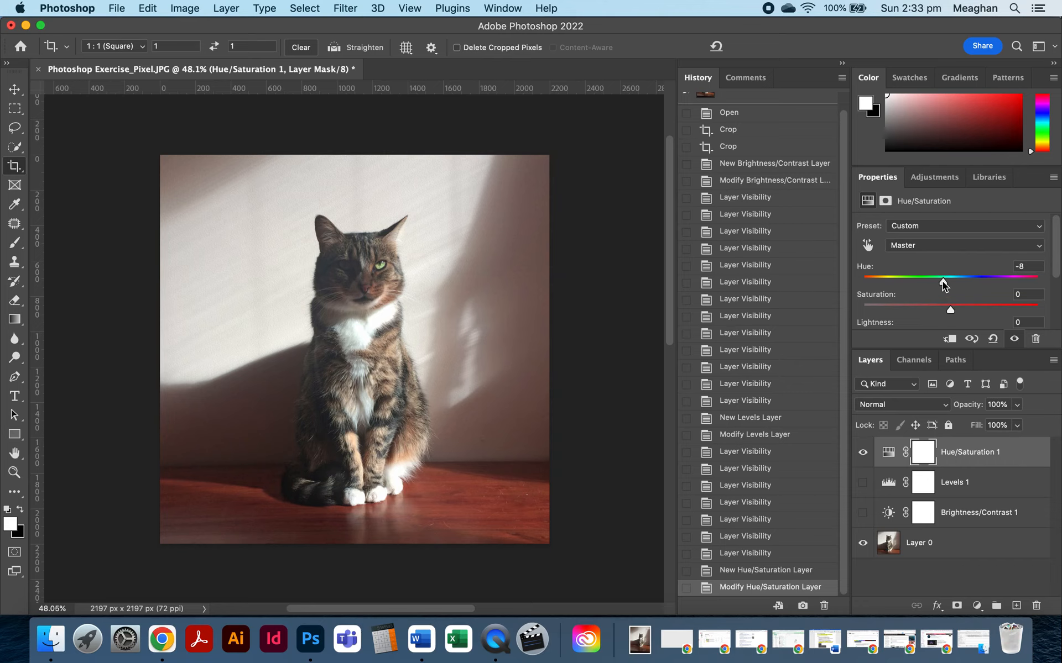
pyautogui.moveTo(943, 280); pyautogui.dragTo(904, 287)
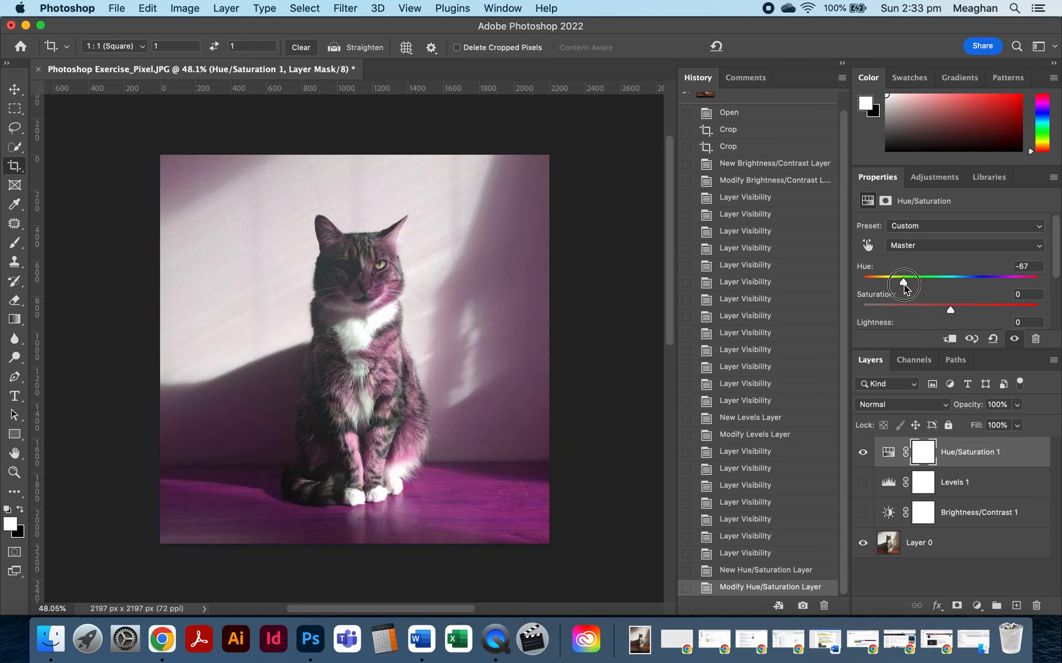
pyautogui.moveTo(905, 287); pyautogui.dragTo(898, 283)
pyautogui.moveTo(951, 311); pyautogui.dragTo(979, 311)
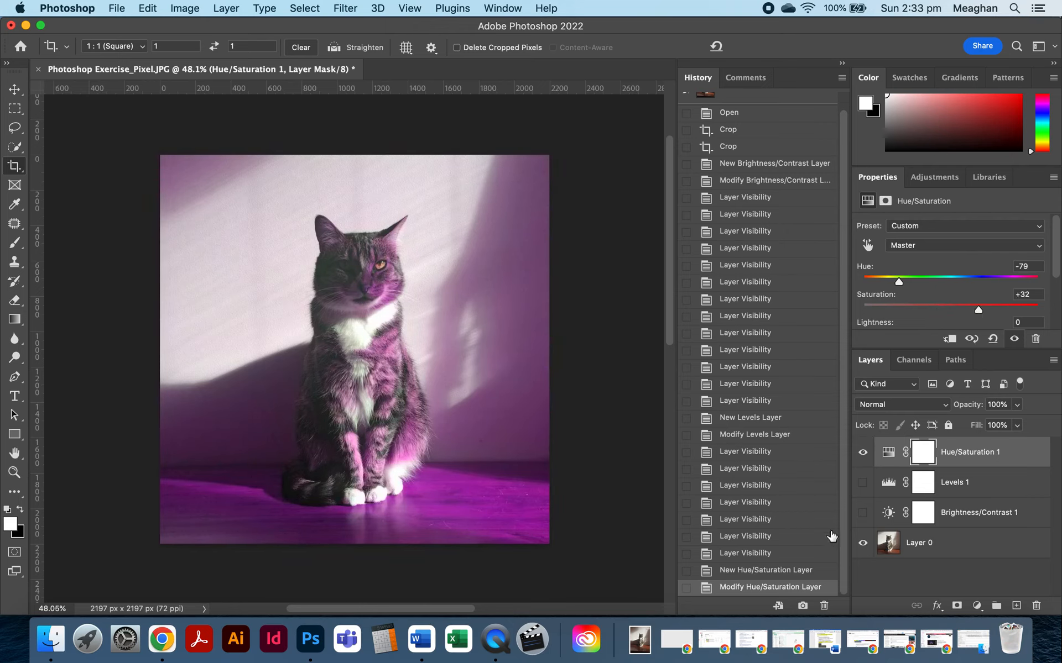
# Hide the Hue/Saturation layer and add a Black & White adjustment layer above it.
pyautogui.click(862, 453)
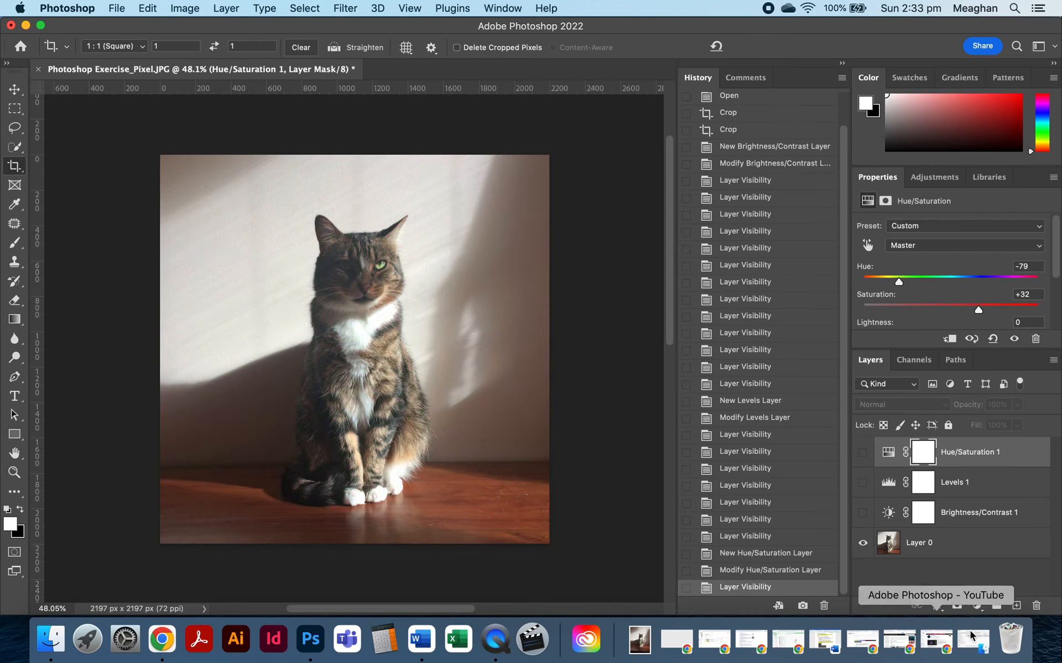
pyautogui.click(977, 606)
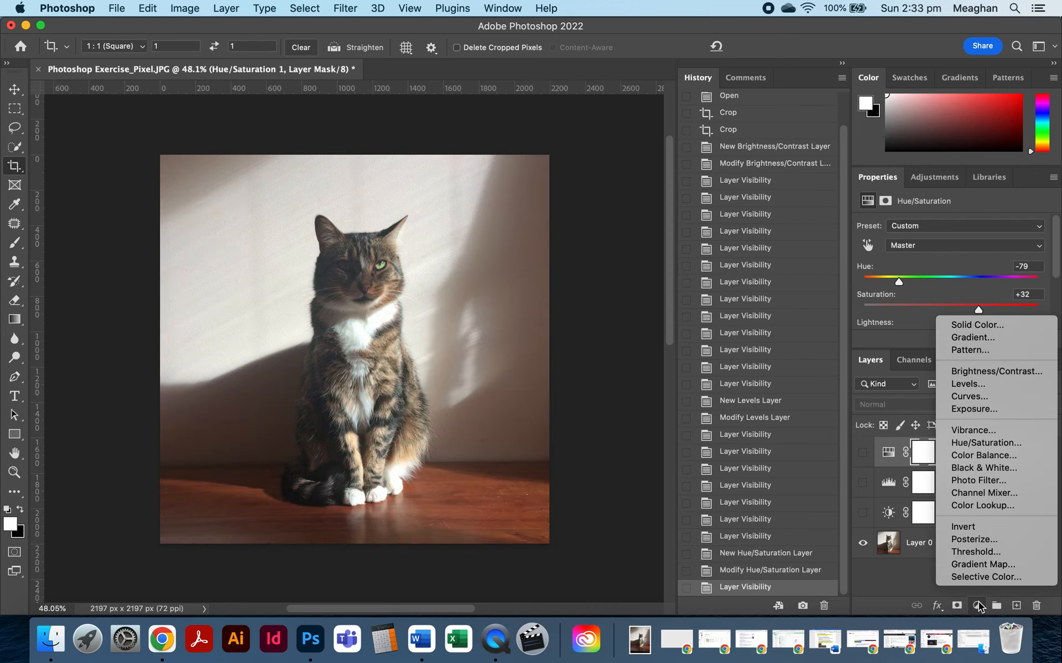
pyautogui.click(1017, 468)
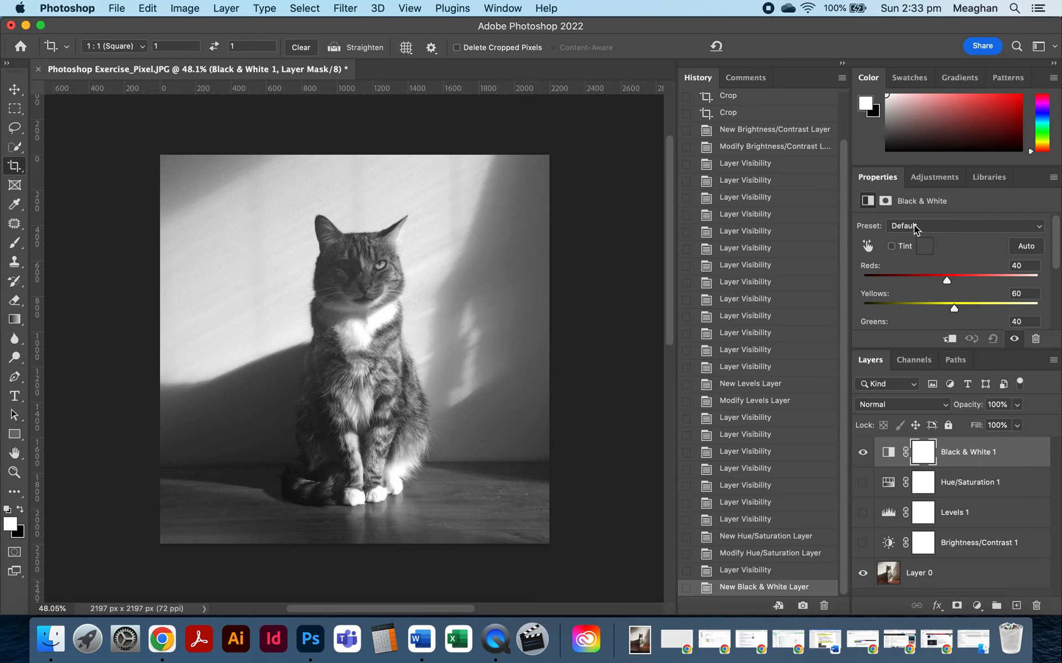
# Try the Blue Filter, Green Filter, High Contrast Blue Filter, Infrared and Maximum Black presets on the Black & White adjustment.
pyautogui.click(928, 222)
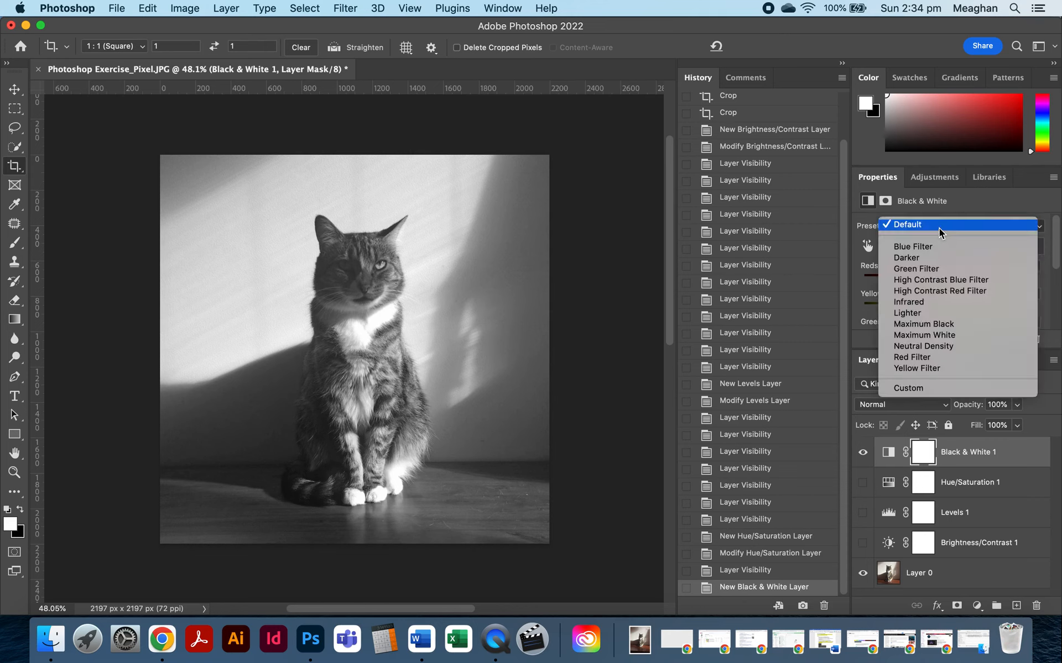
pyautogui.click(930, 248)
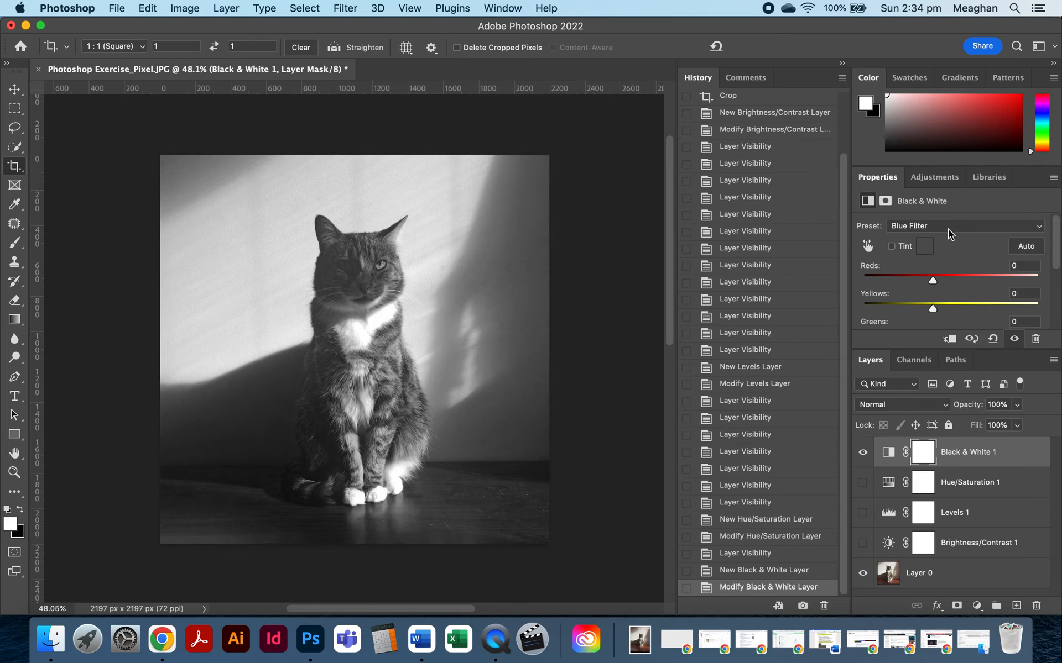
pyautogui.click(948, 227)
pyautogui.click(943, 248)
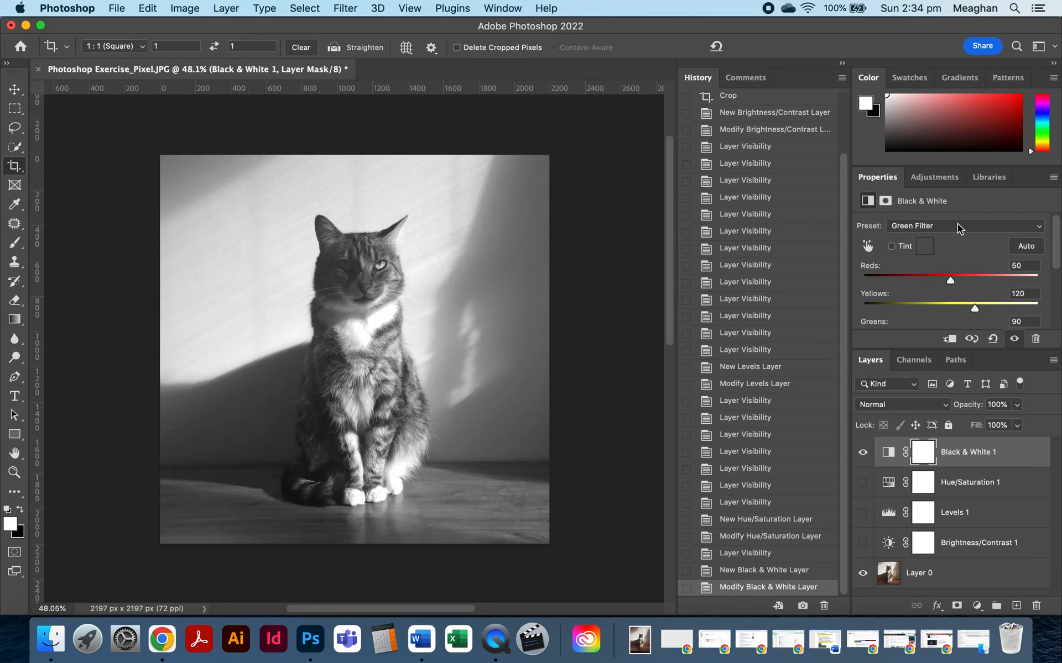
pyautogui.click(957, 226)
pyautogui.click(961, 234)
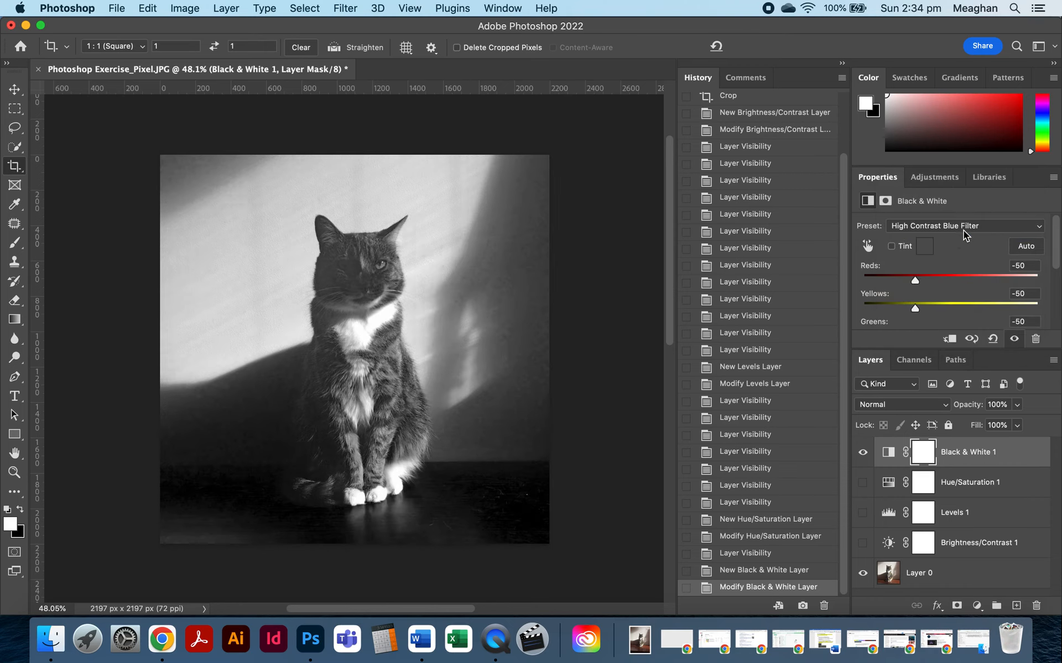
pyautogui.click(964, 226)
pyautogui.click(953, 250)
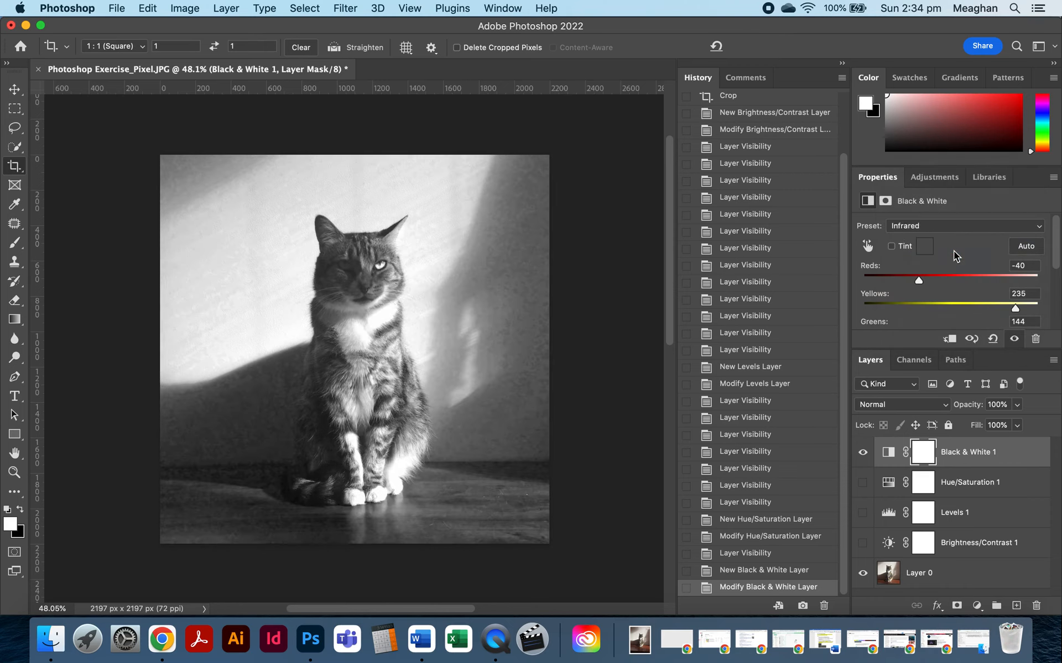
pyautogui.click(975, 226)
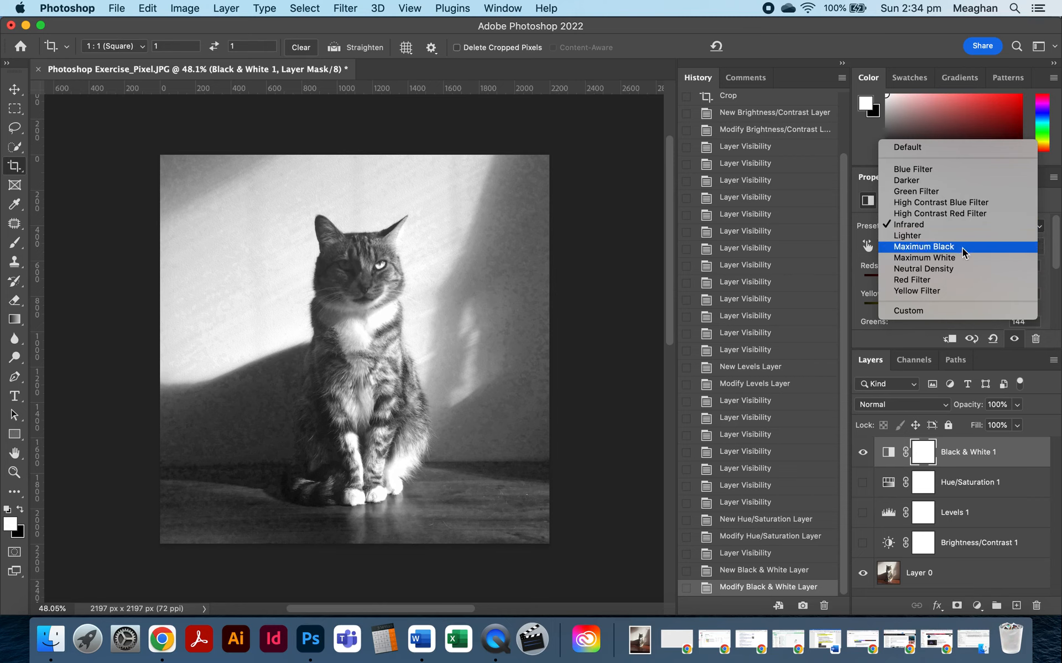
pyautogui.click(962, 248)
# Apply the Red Filter preset to the Black & White adjustment and review its individual color sliders.
pyautogui.click(969, 226)
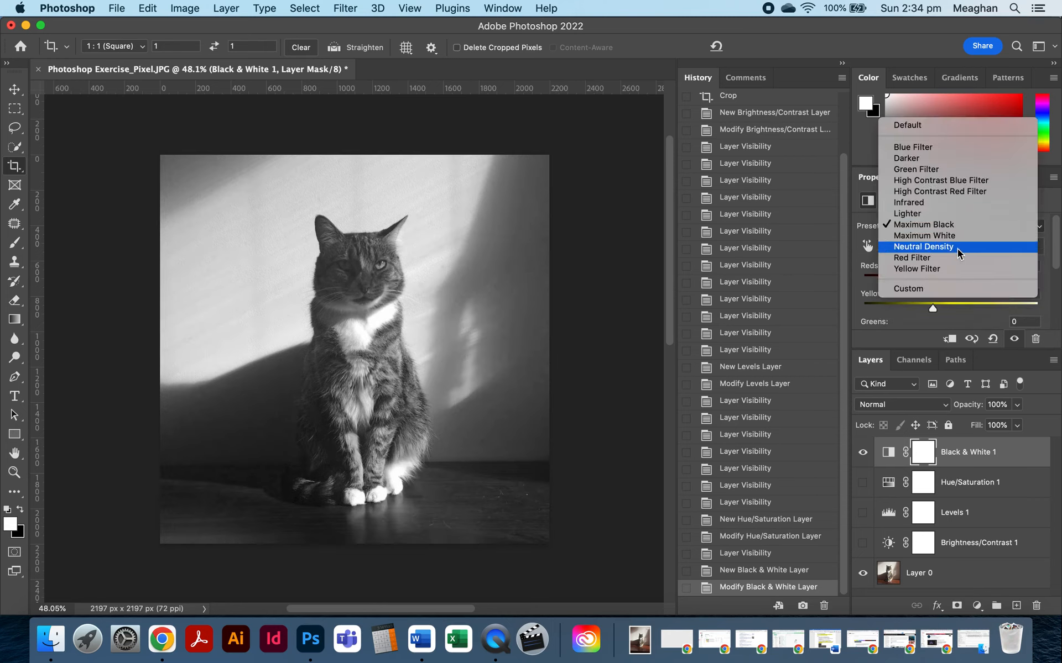
pyautogui.click(957, 257)
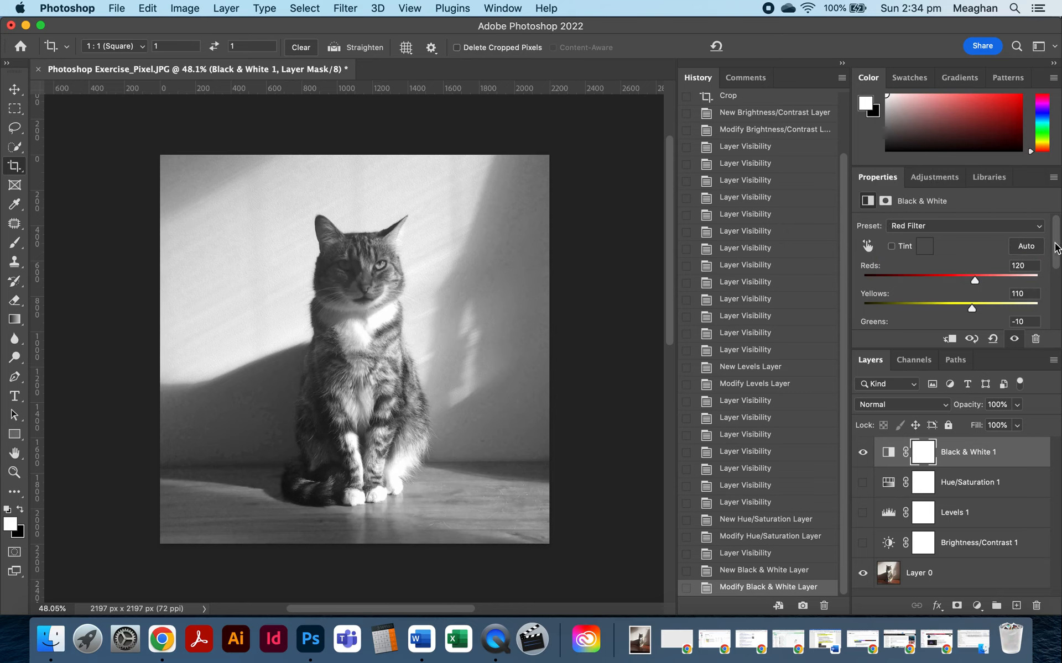
pyautogui.moveTo(1056, 247); pyautogui.dragTo(1056, 264)
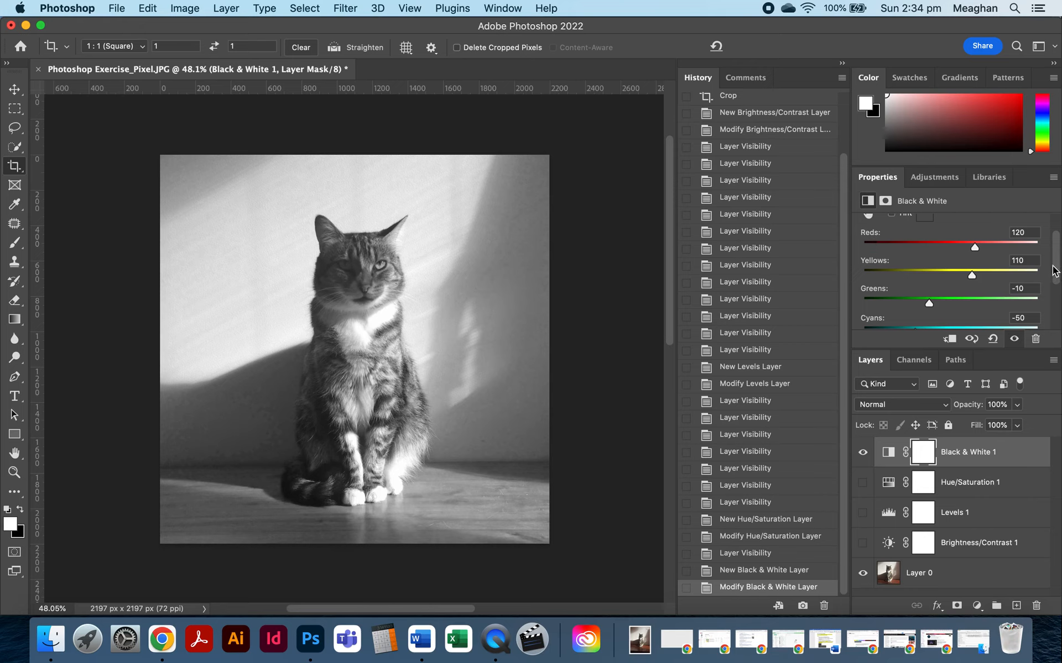
pyautogui.scroll(-1, 1055, 277)
pyautogui.moveTo(1055, 277); pyautogui.dragTo(1054, 301)
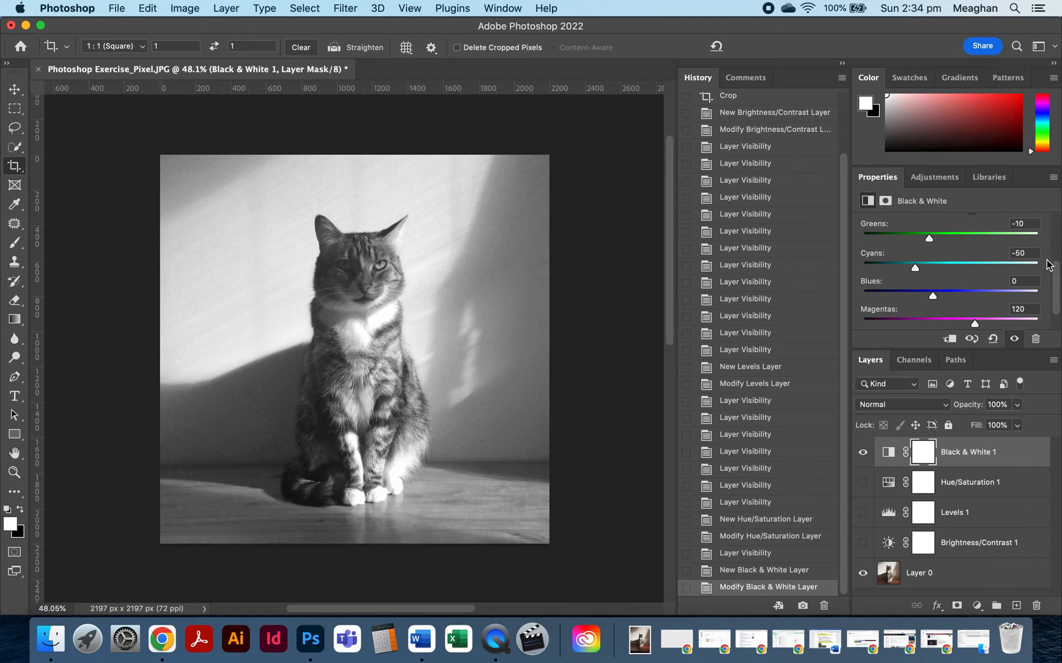
pyautogui.moveTo(1055, 275); pyautogui.dragTo(1053, 235)
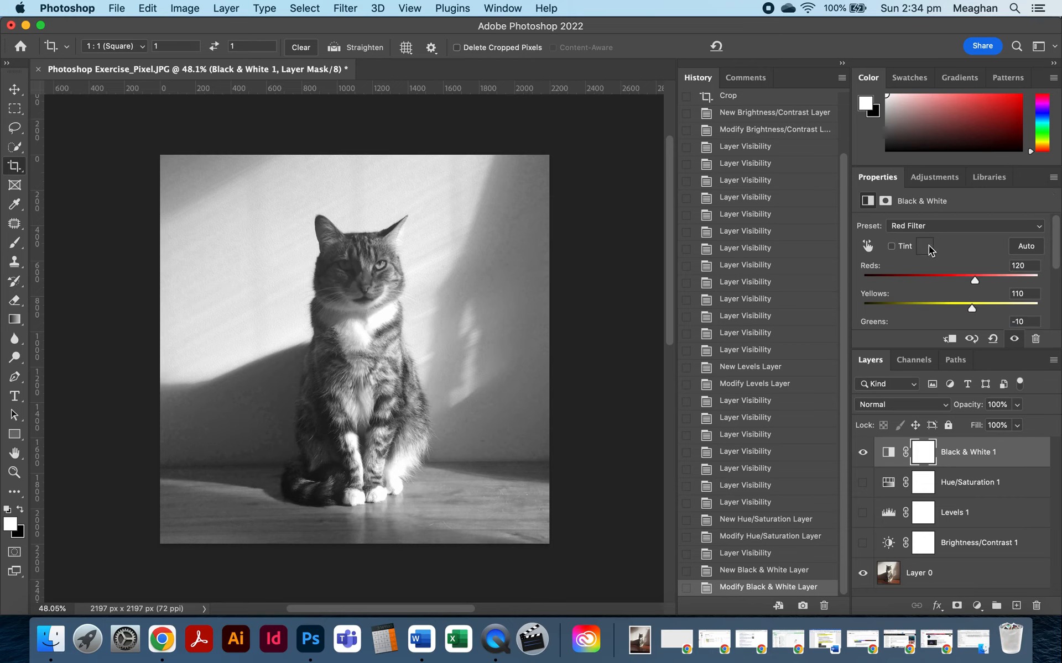
# Turn on the Black & White tint, lift the web-colors-only restriction, and try a red tint of #ff4242.
pyautogui.click(892, 247)
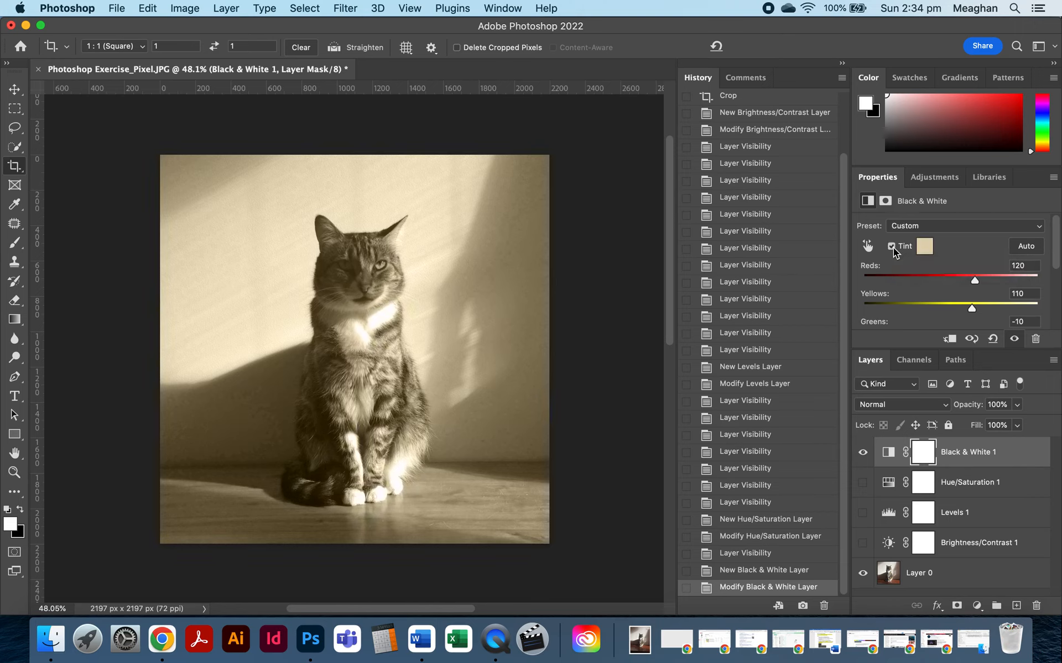
pyautogui.click(925, 247)
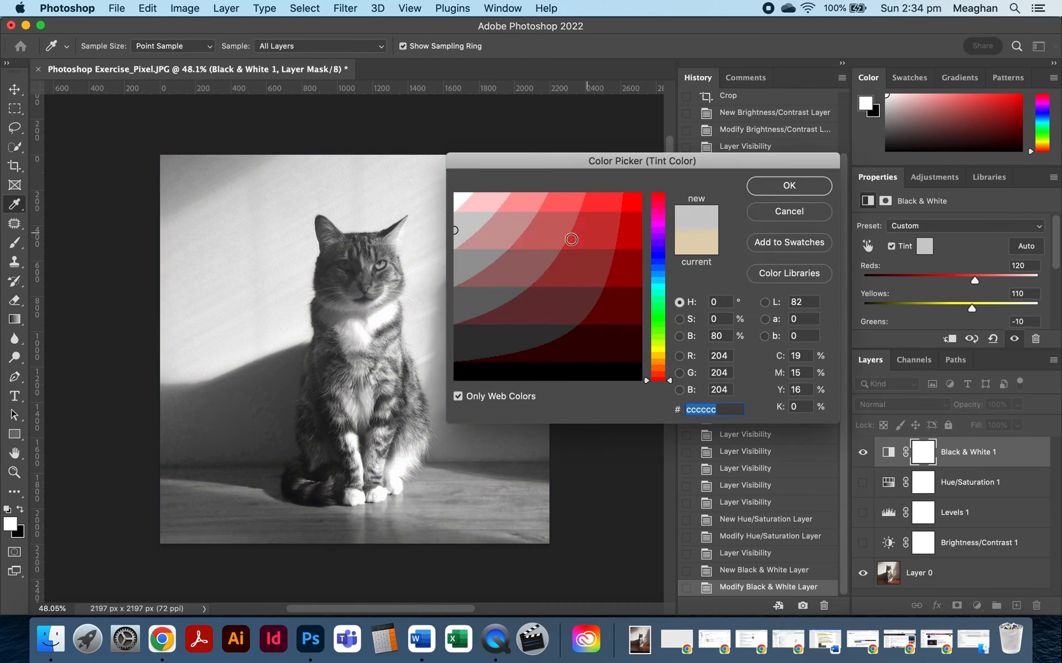
pyautogui.click(459, 400)
pyautogui.click(458, 399)
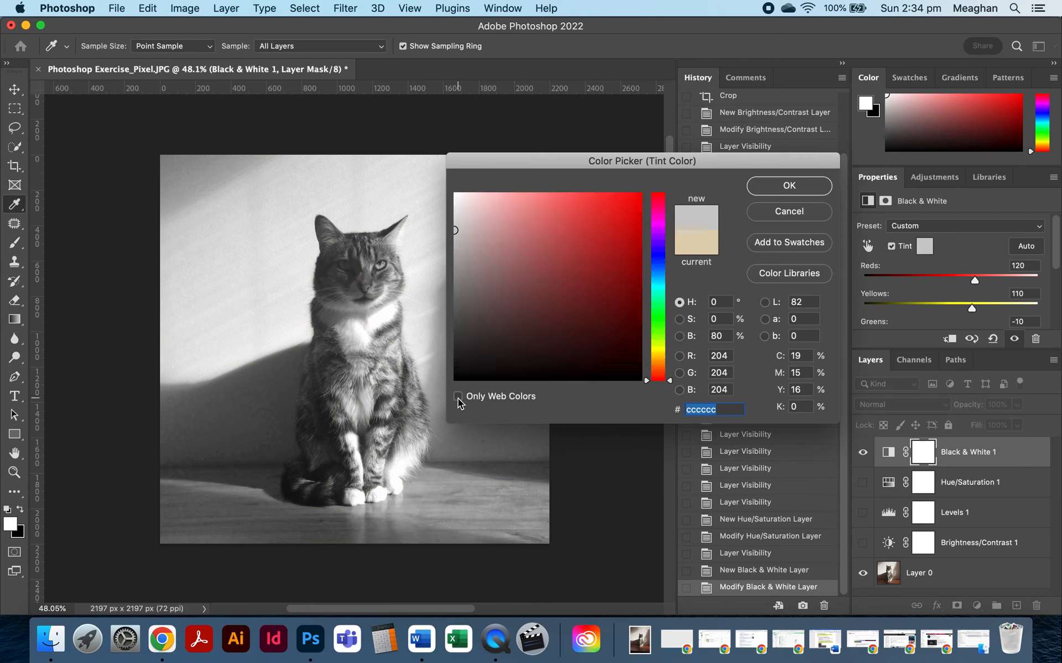
pyautogui.click(573, 199)
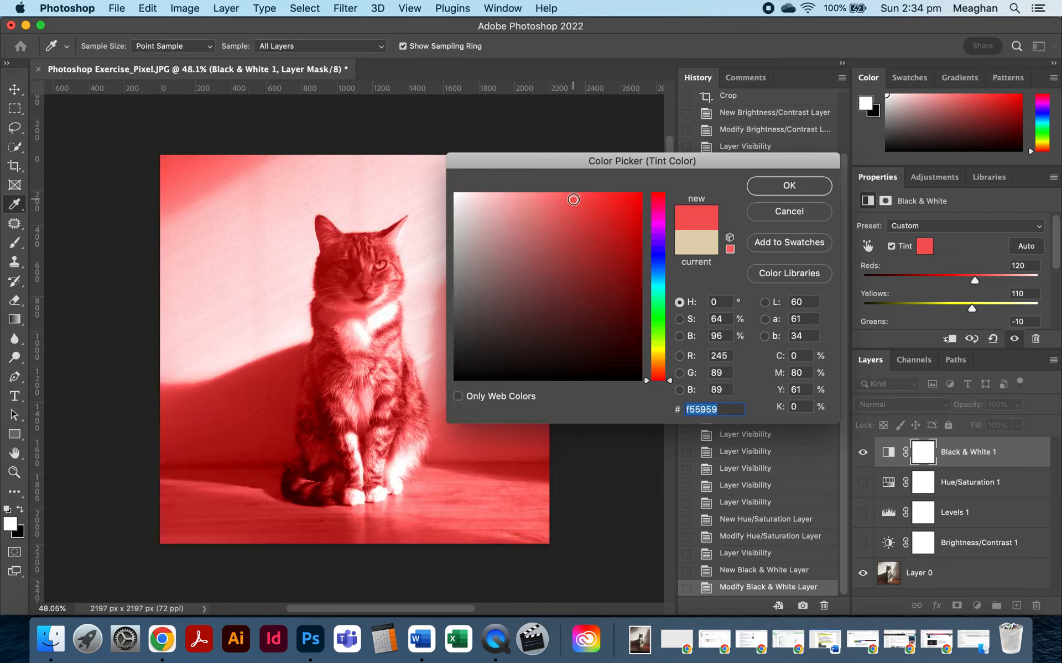
pyautogui.click(593, 194)
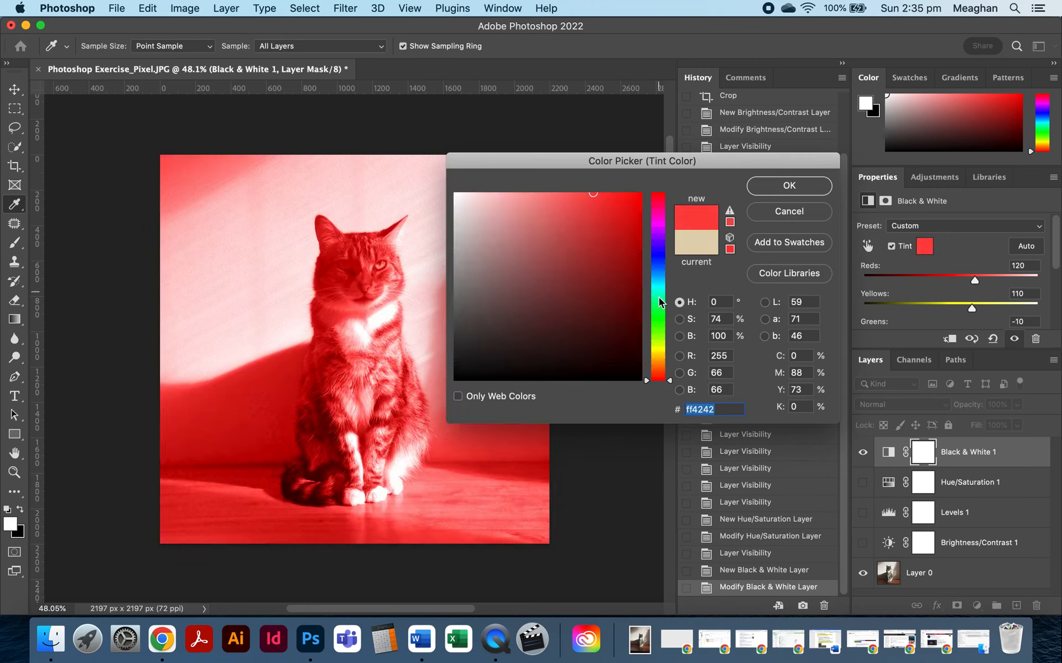
# Try blue #4254ff, green #85ff42 and yellow #f8ff42 as tint colors, accept the yellow, and turn the tint off.
pyautogui.click(659, 302)
pyautogui.click(660, 258)
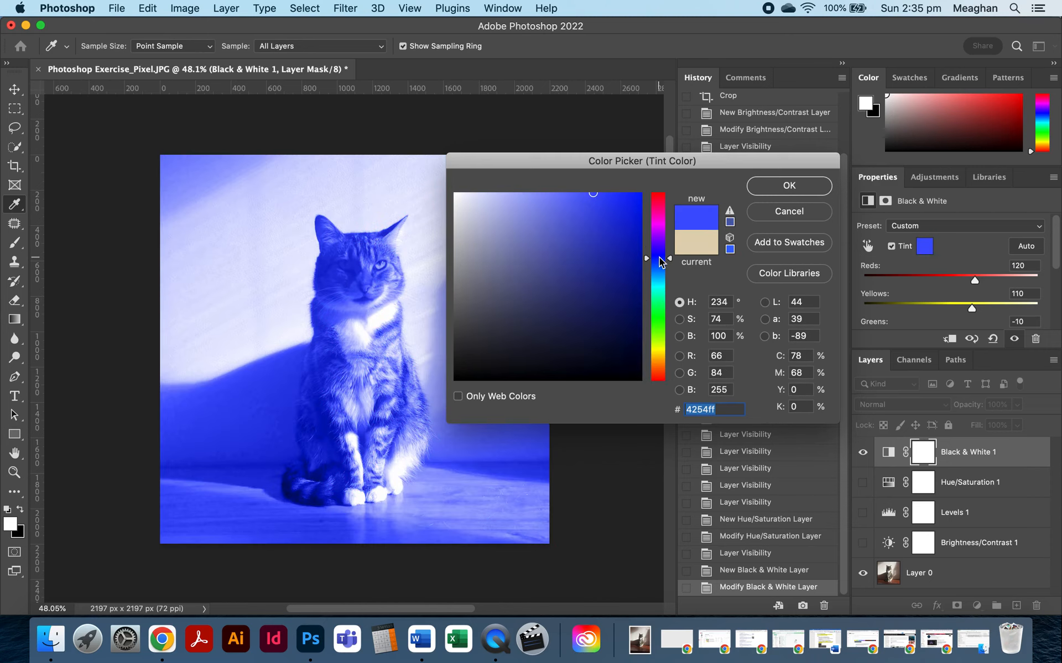
pyautogui.click(660, 330)
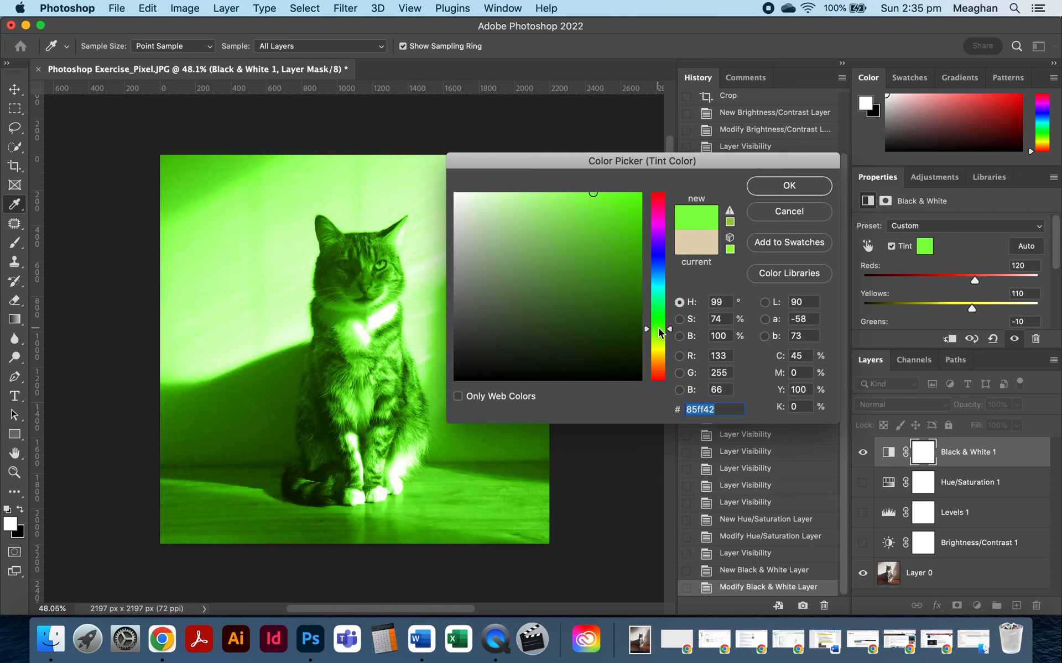
pyautogui.click(660, 348)
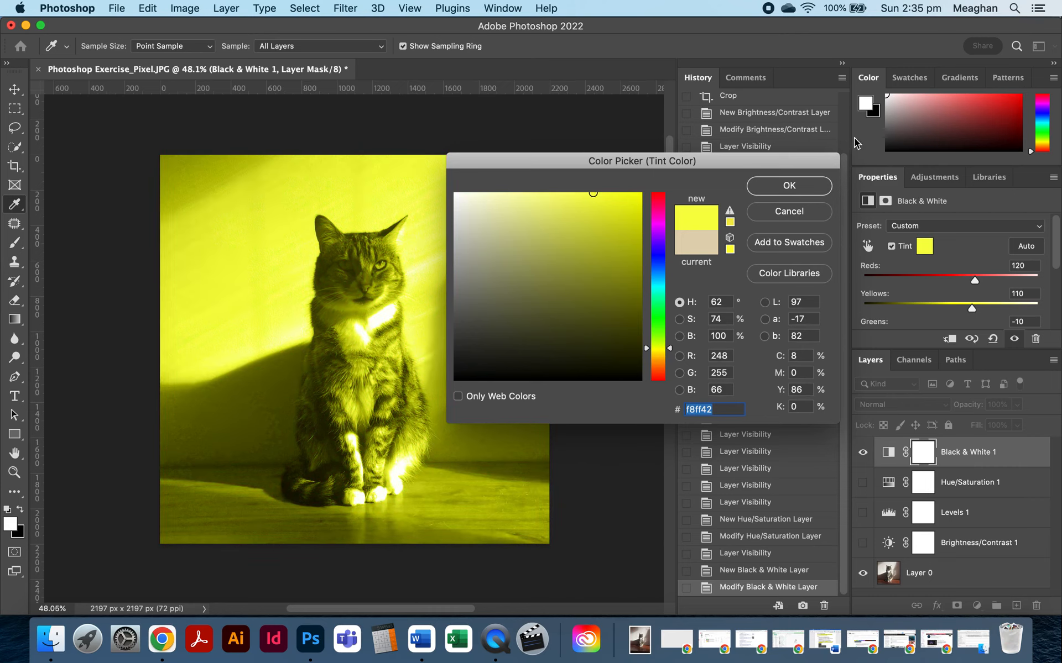
pyautogui.click(794, 188)
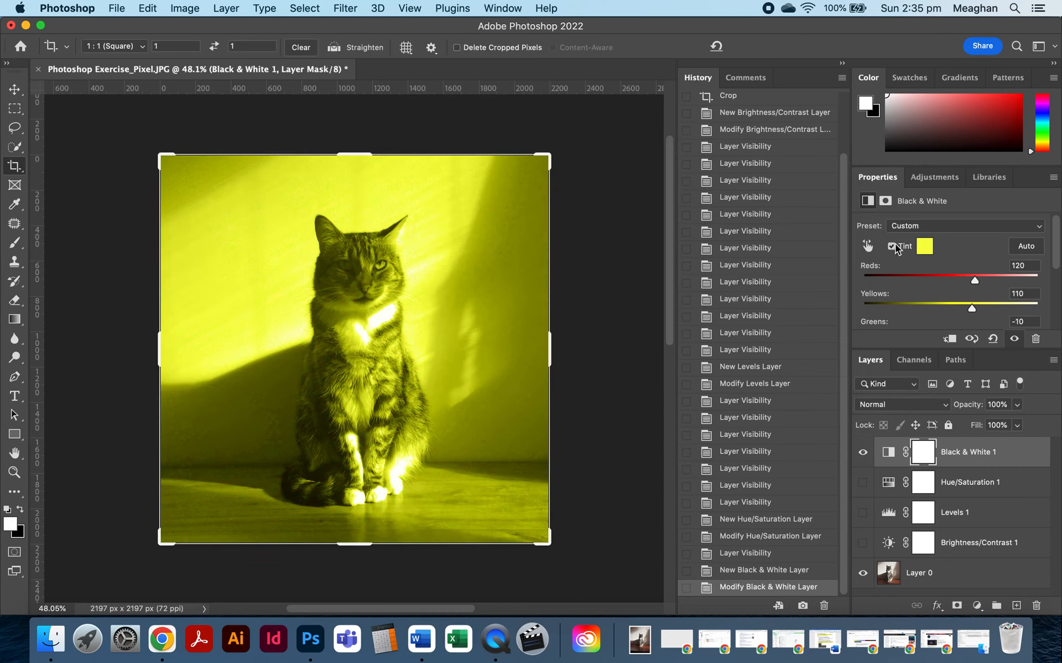
pyautogui.click(891, 247)
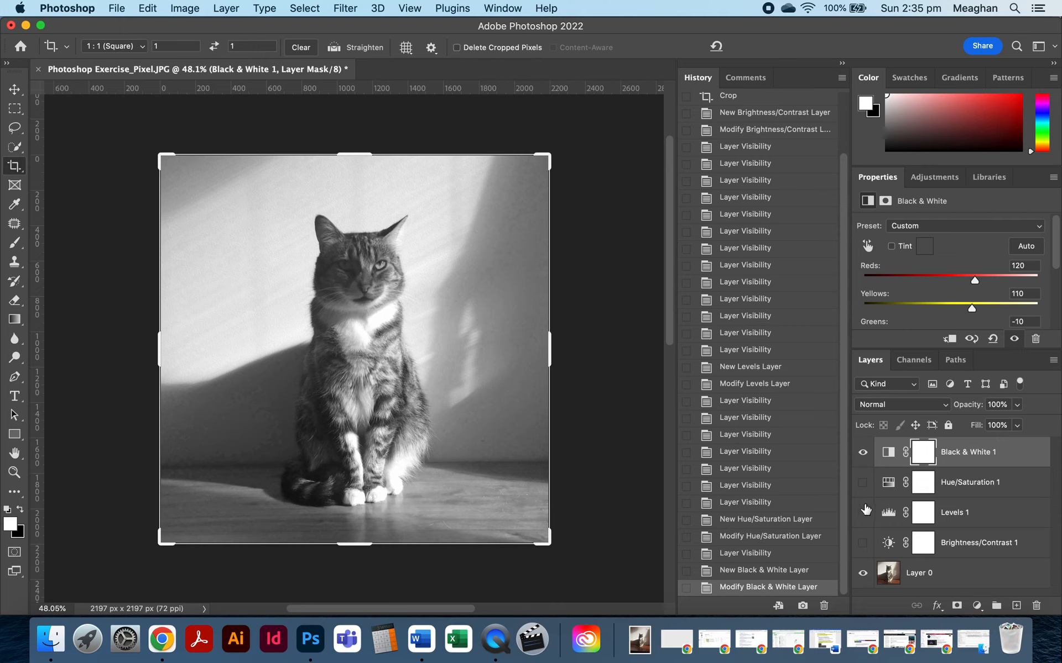
# Toggle the Black & White layer off and on, and show the Hue/Saturation, Levels and Brightness/Contrast layers beneath it.
pyautogui.click(863, 452)
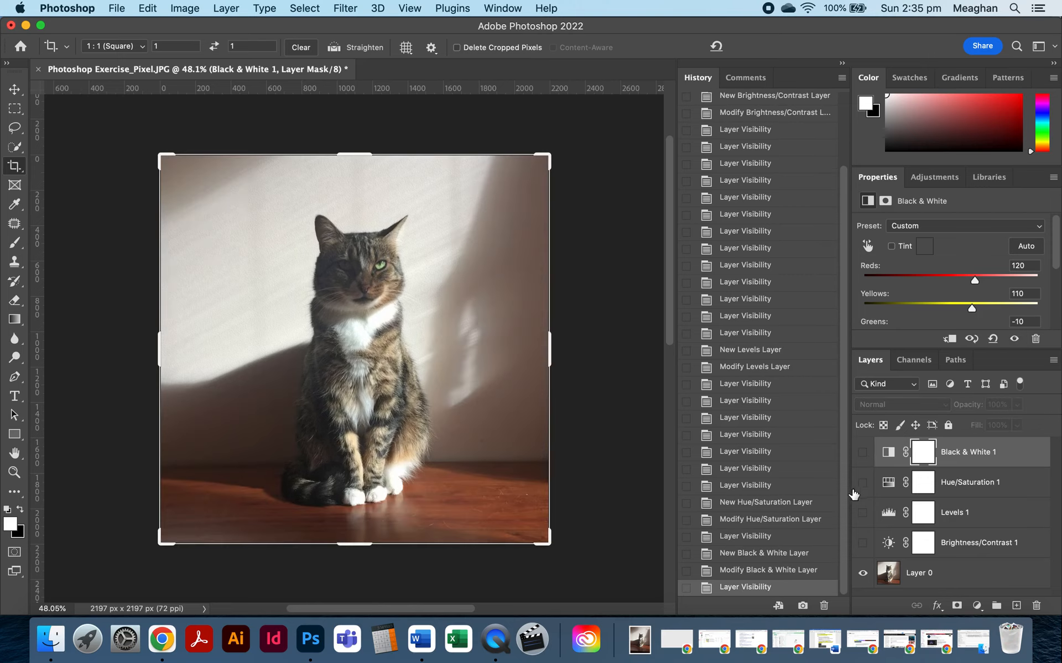
pyautogui.click(863, 453)
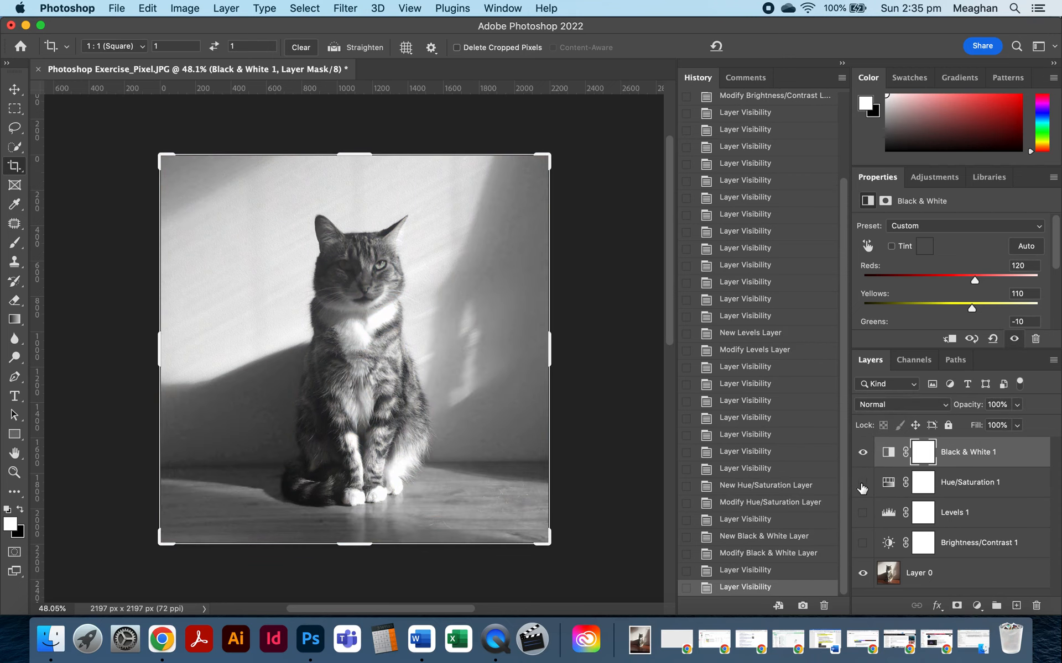
pyautogui.click(863, 483)
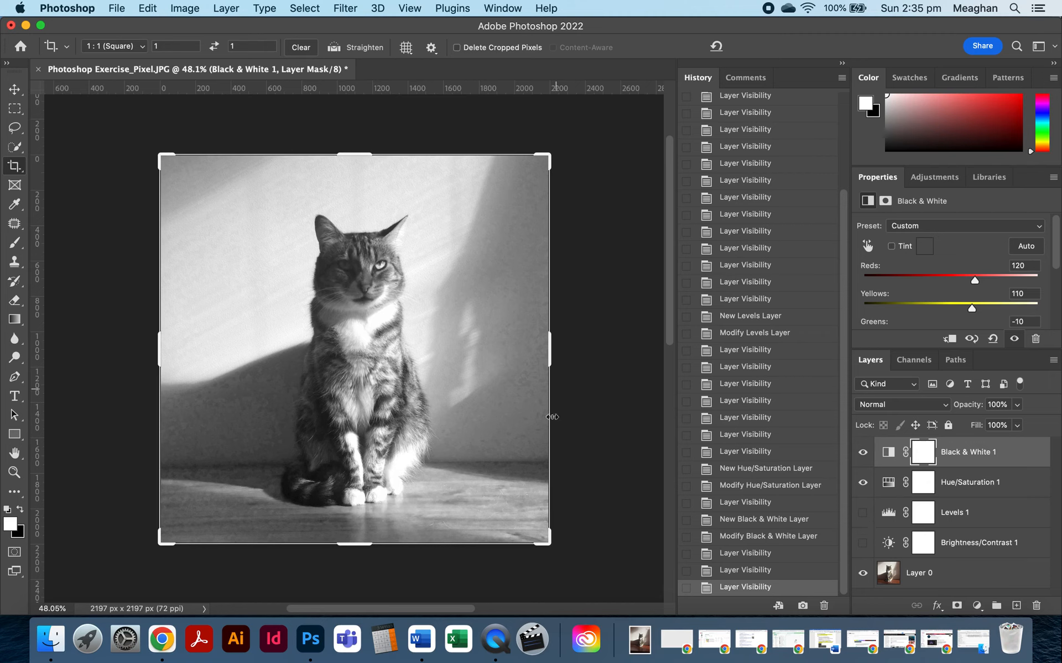
pyautogui.click(864, 514)
pyautogui.click(862, 543)
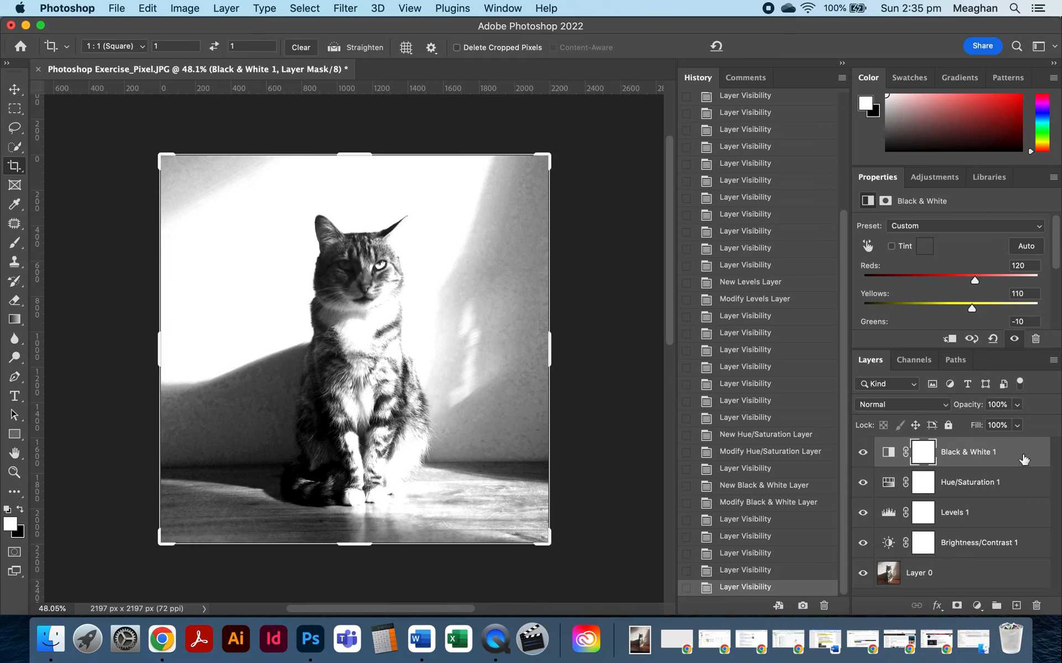
# Compare combinations of the four adjustment layers by hiding and showing them individually, leaving all of them shown.
pyautogui.click(863, 514)
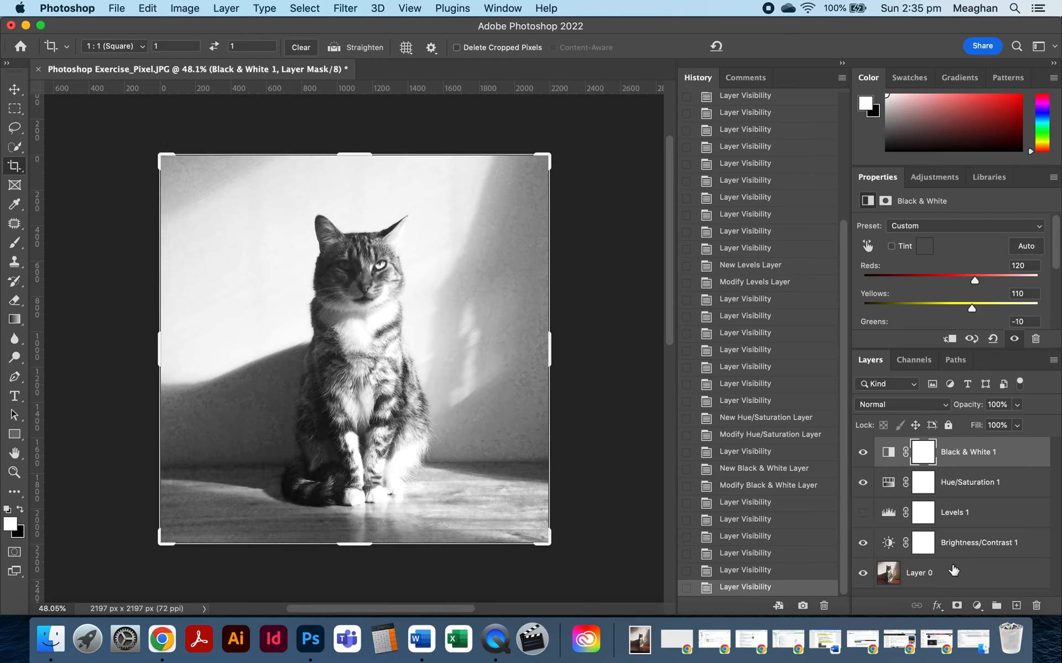
pyautogui.click(864, 453)
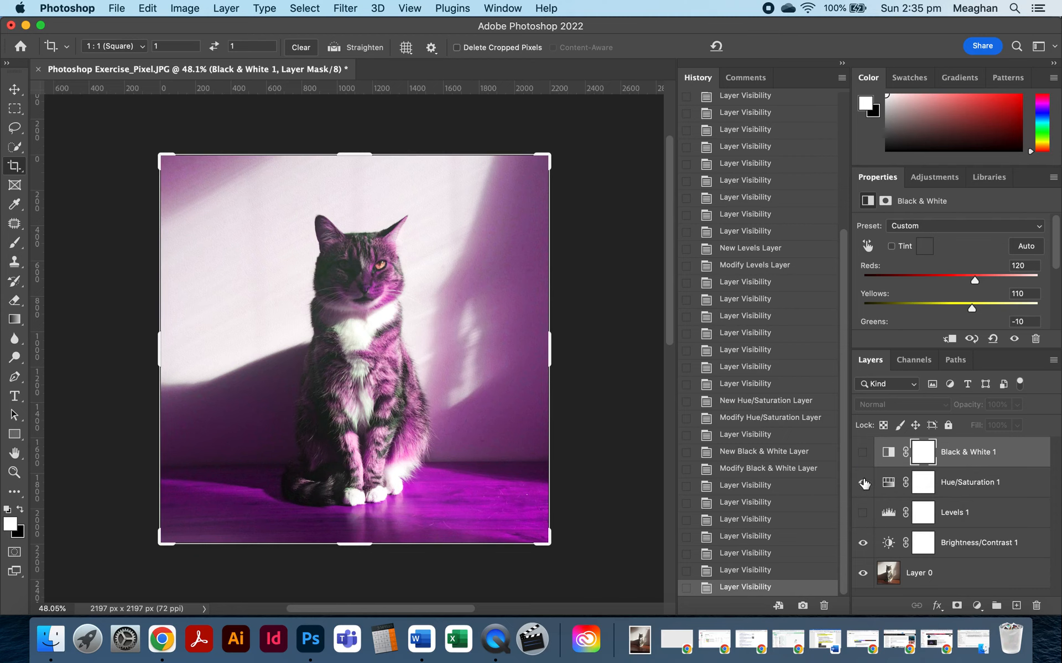
pyautogui.click(864, 484)
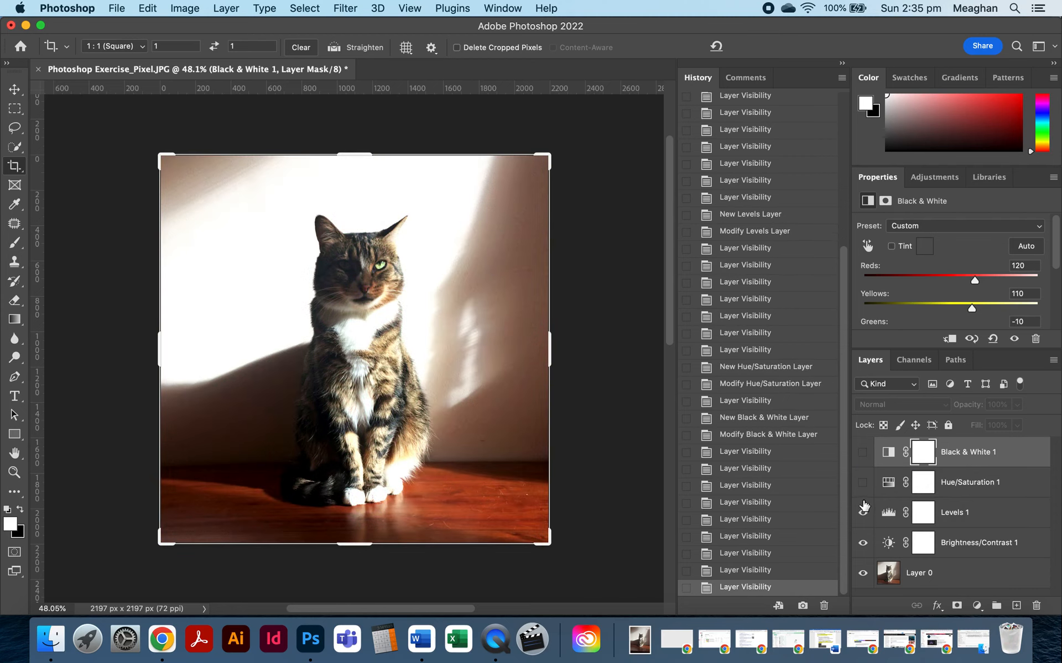
pyautogui.click(862, 453)
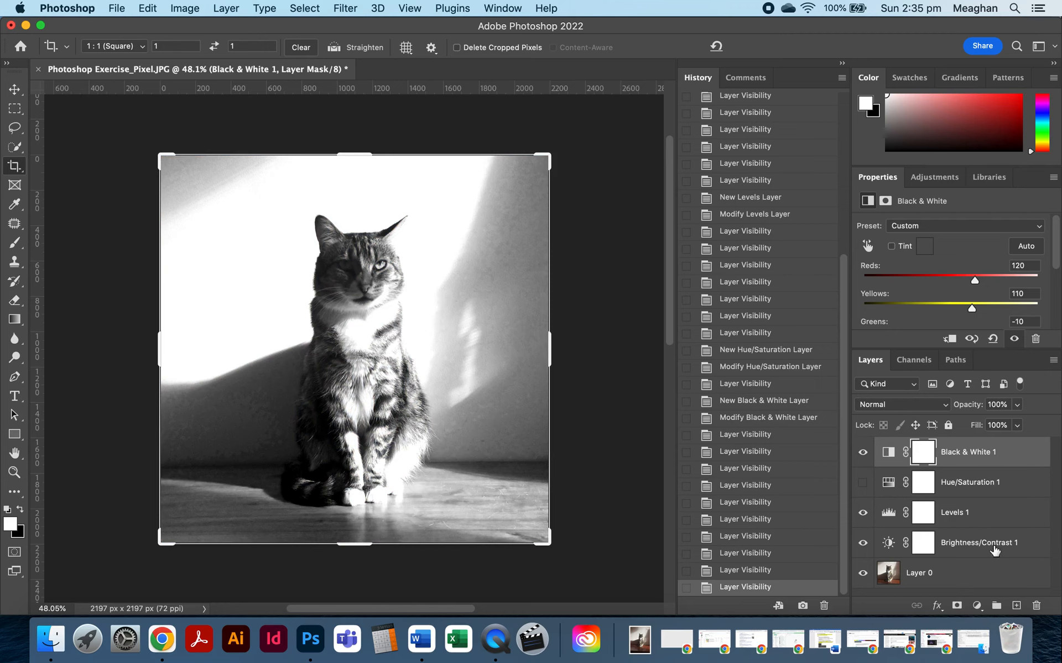
pyautogui.click(863, 544)
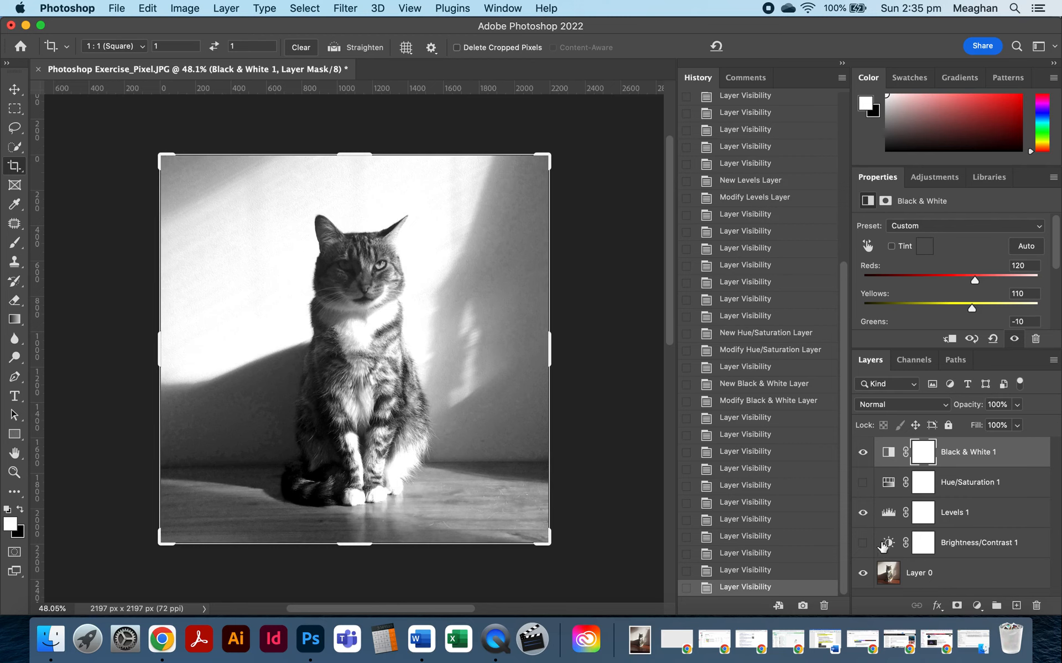
pyautogui.click(864, 545)
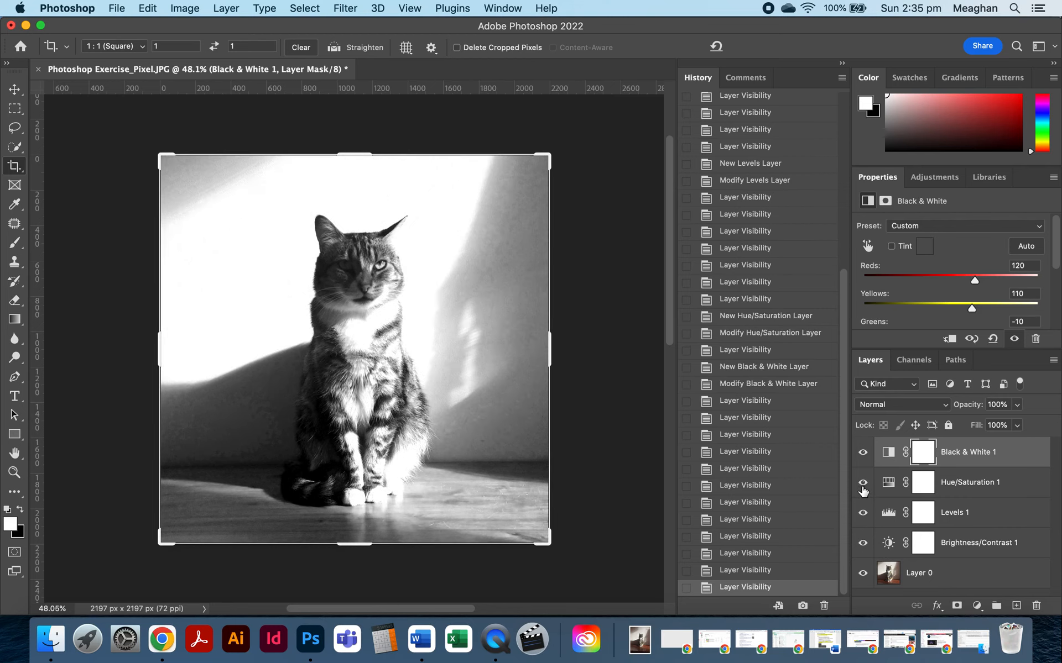
pyautogui.click(863, 486)
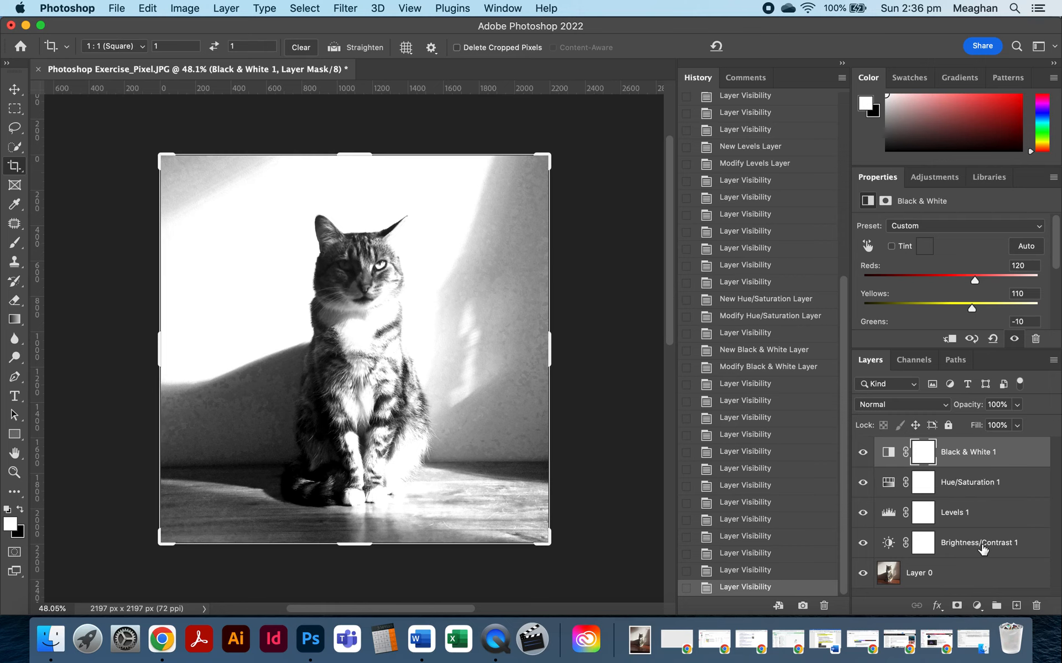
# Save the layered document in Downloads as Photoshop Exercise_Pixel.psd in Photoshop format, with the color profile embedded and Maximize Compatibility on.
pyautogui.click(116, 13)
pyautogui.click(176, 175)
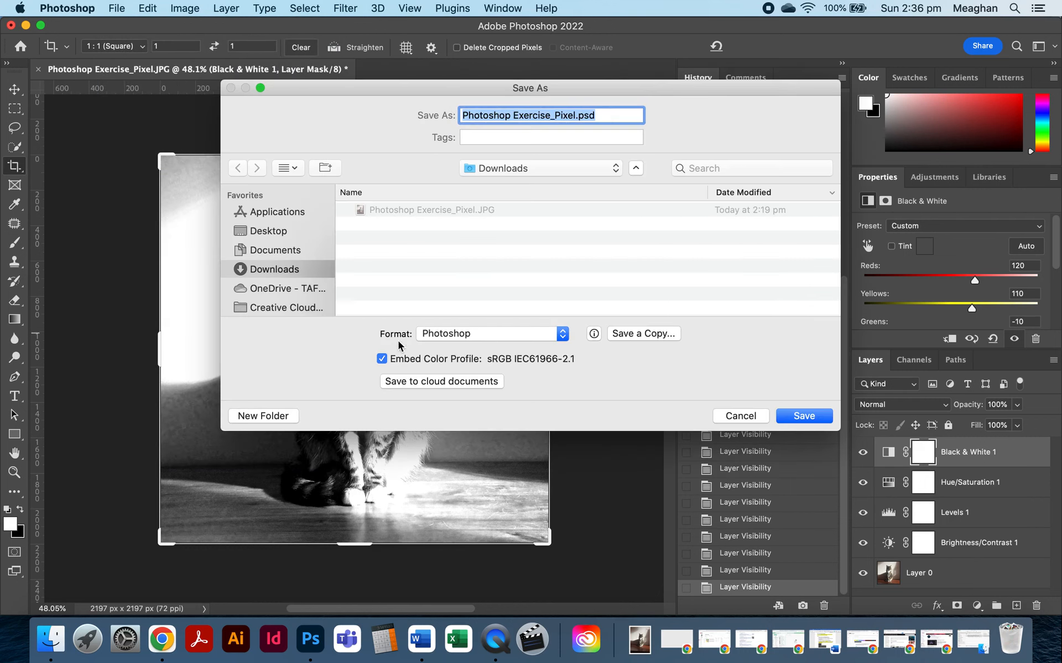
pyautogui.click(509, 342)
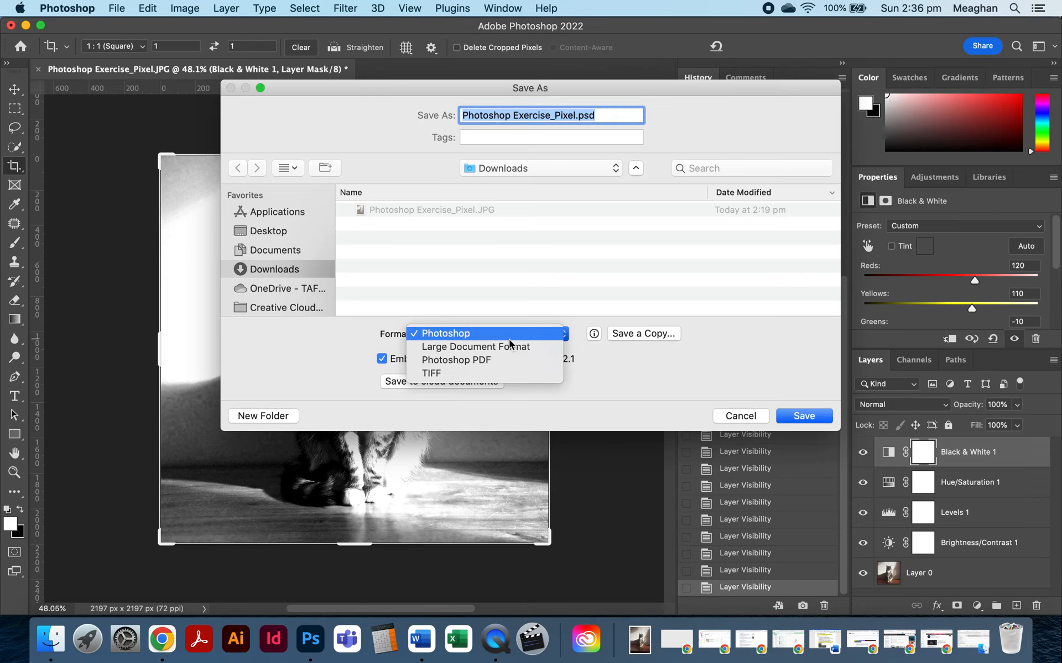
pyautogui.click(616, 370)
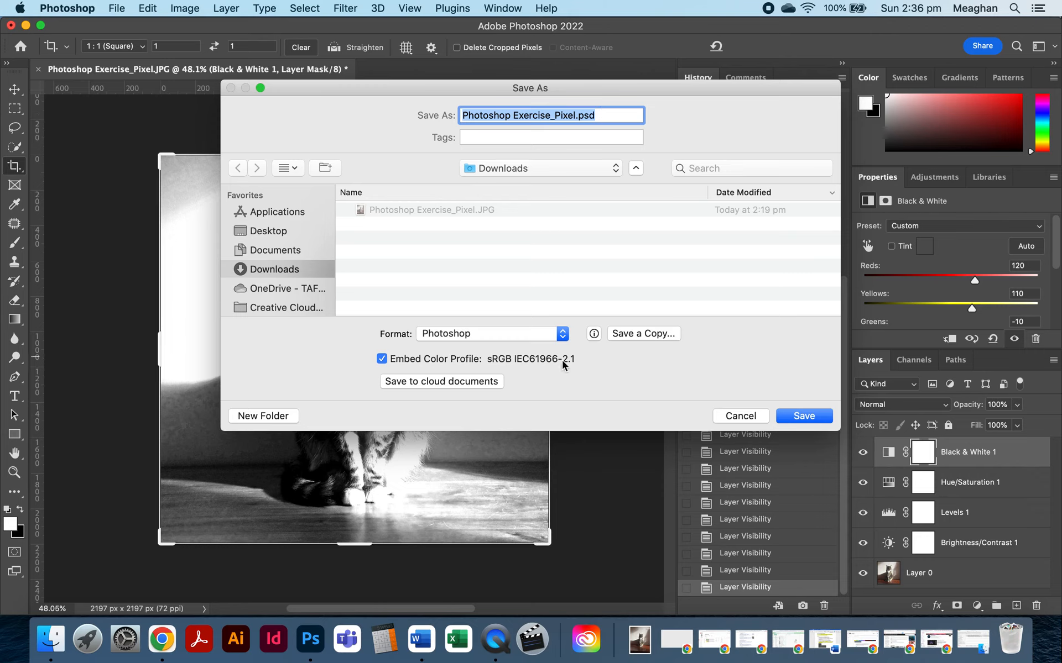
pyautogui.click(810, 418)
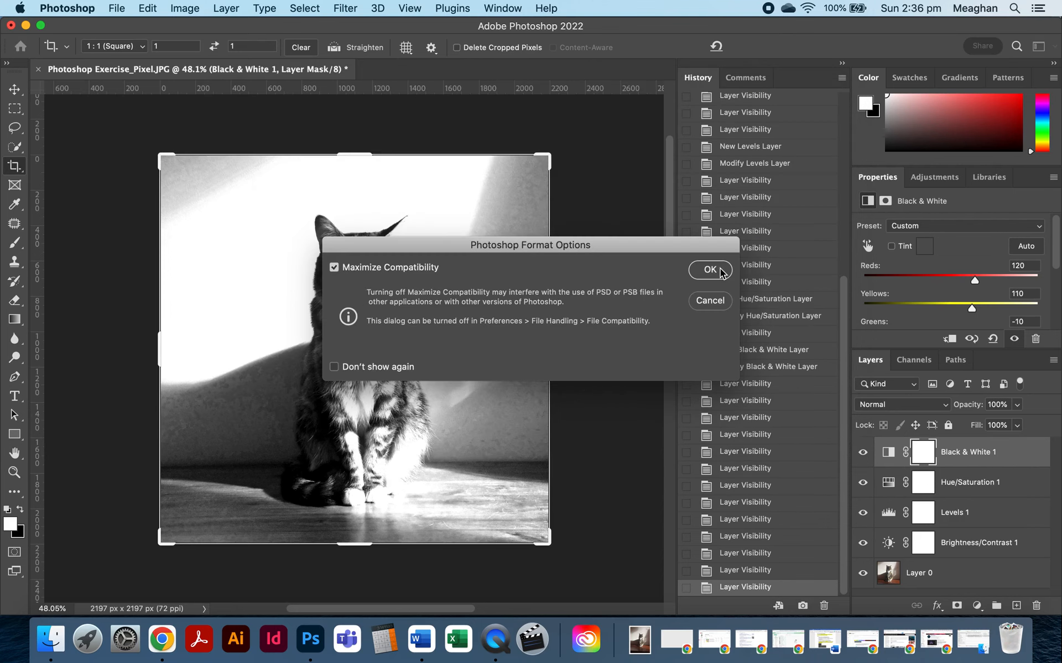
pyautogui.click(711, 270)
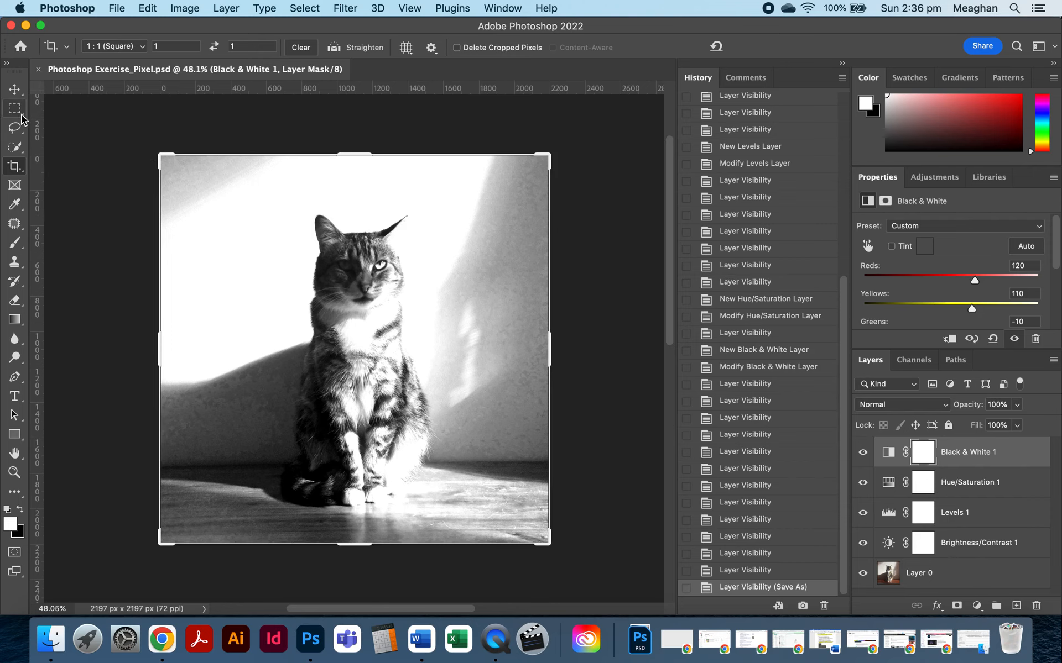
# Crop the photo to a tighter 1:1 square framing the cat from just above its ears down to its front paws.
pyautogui.moveTo(332, 128); pyautogui.dragTo(336, 128)
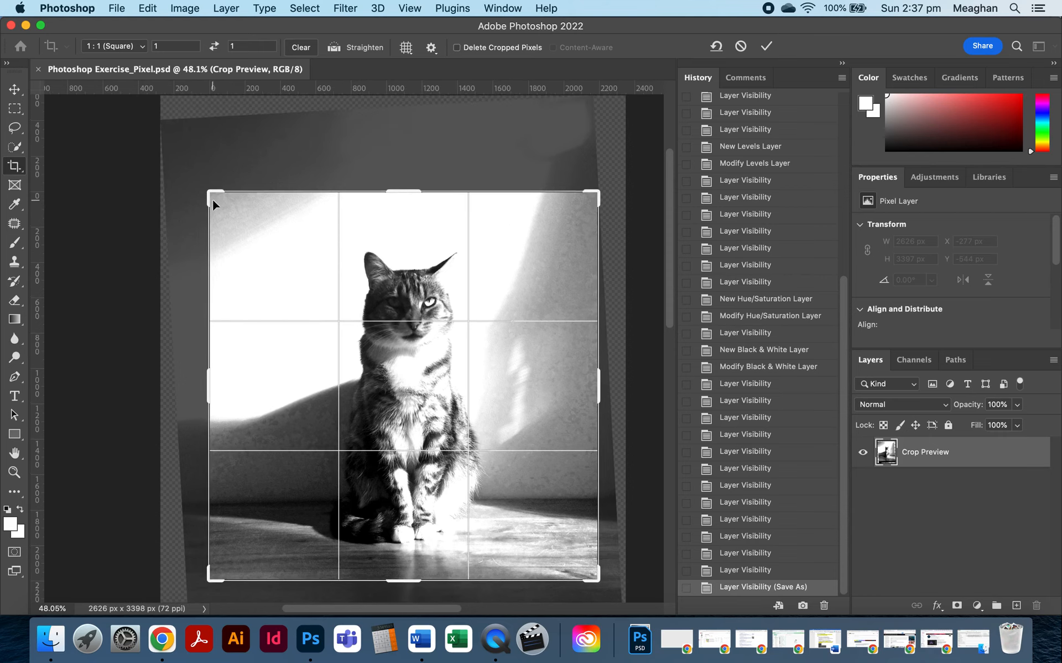
pyautogui.moveTo(210, 193); pyautogui.dragTo(251, 200)
pyautogui.moveTo(397, 363); pyautogui.dragTo(397, 409)
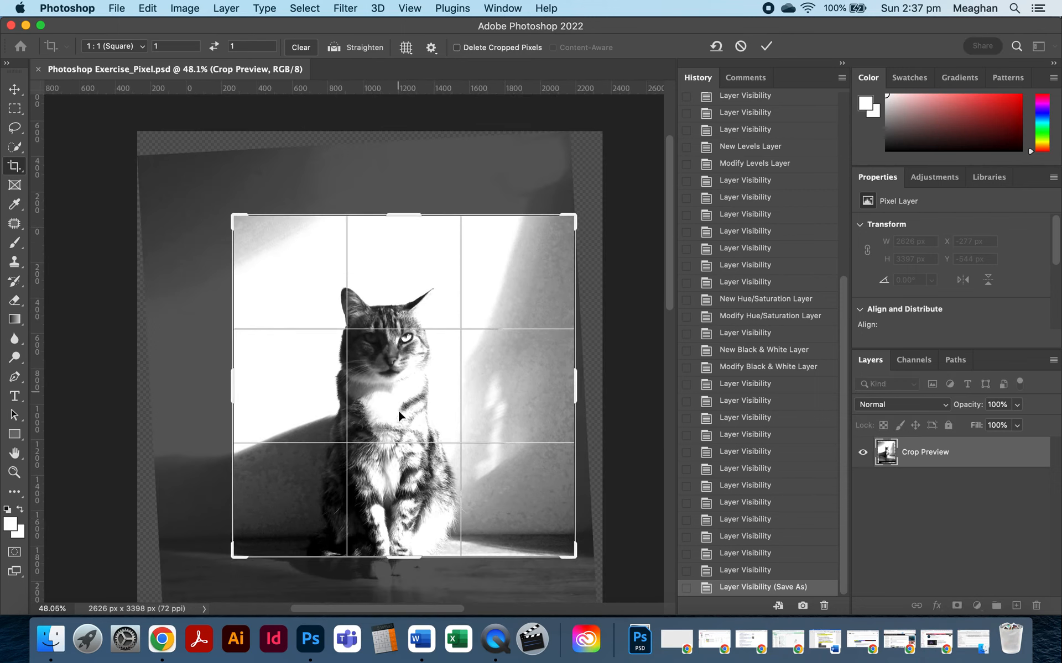
pyautogui.moveTo(573, 555); pyautogui.dragTo(542, 535)
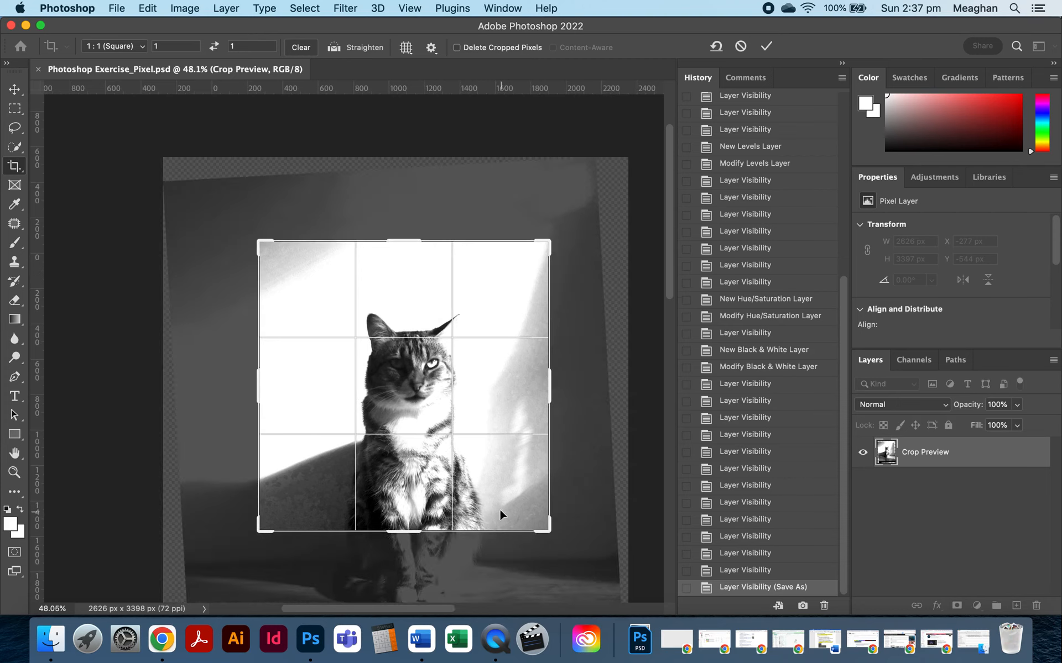
pyautogui.moveTo(499, 506); pyautogui.dragTo(489, 474)
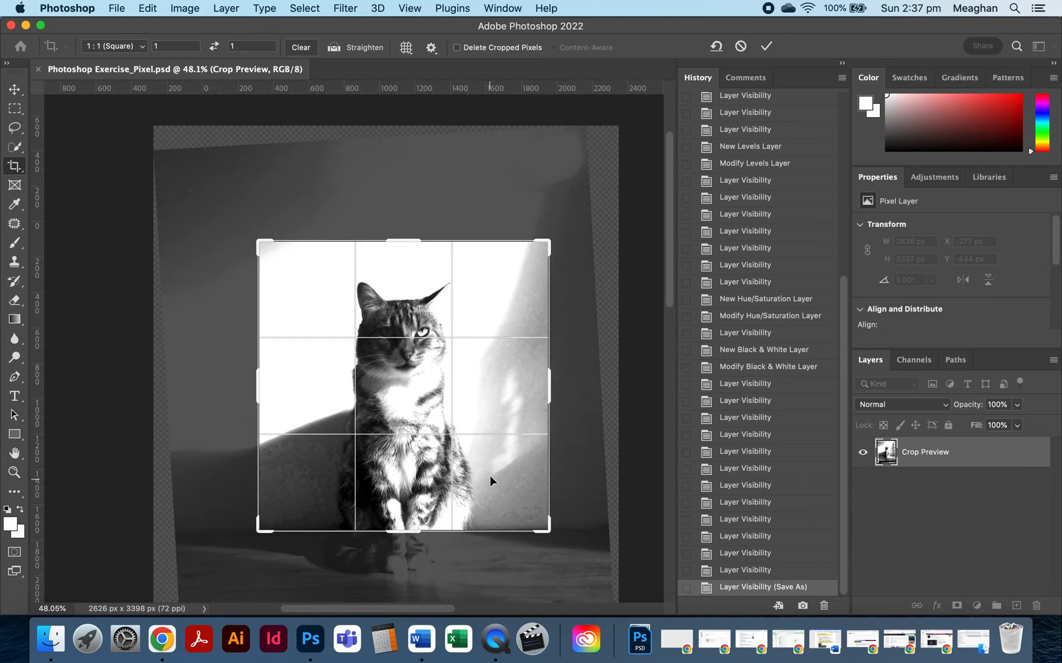
pyautogui.press('Return')
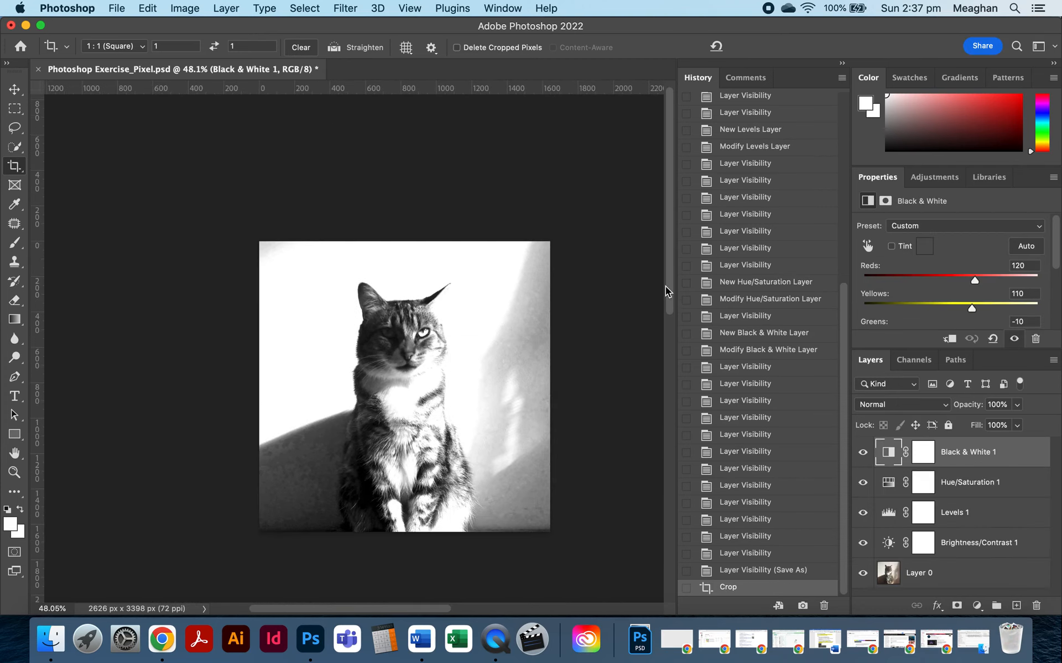